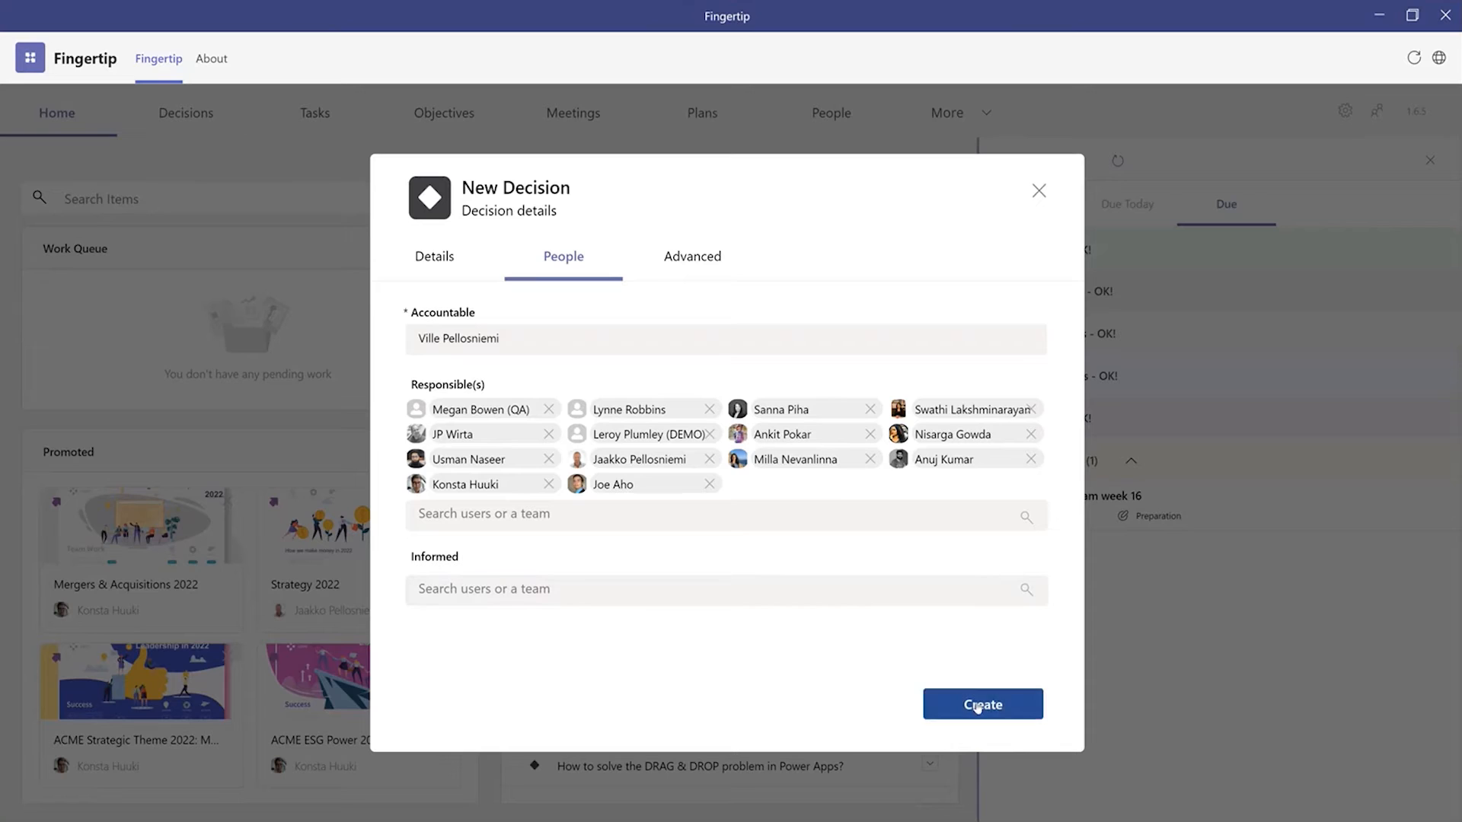
Step: Create the new decision and review its people, tasks, objectives and message feed
click(978, 707)
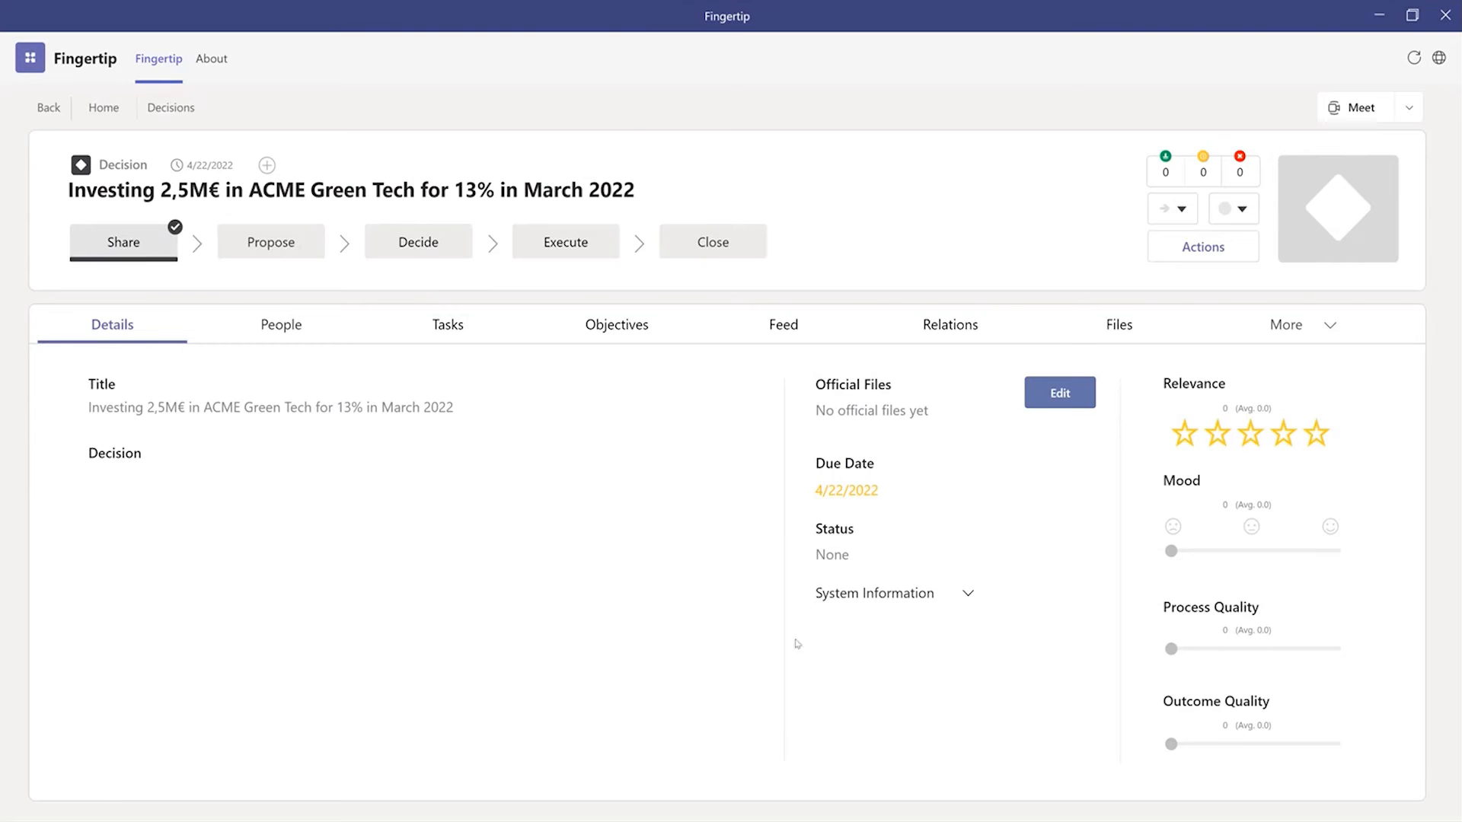
click(283, 324)
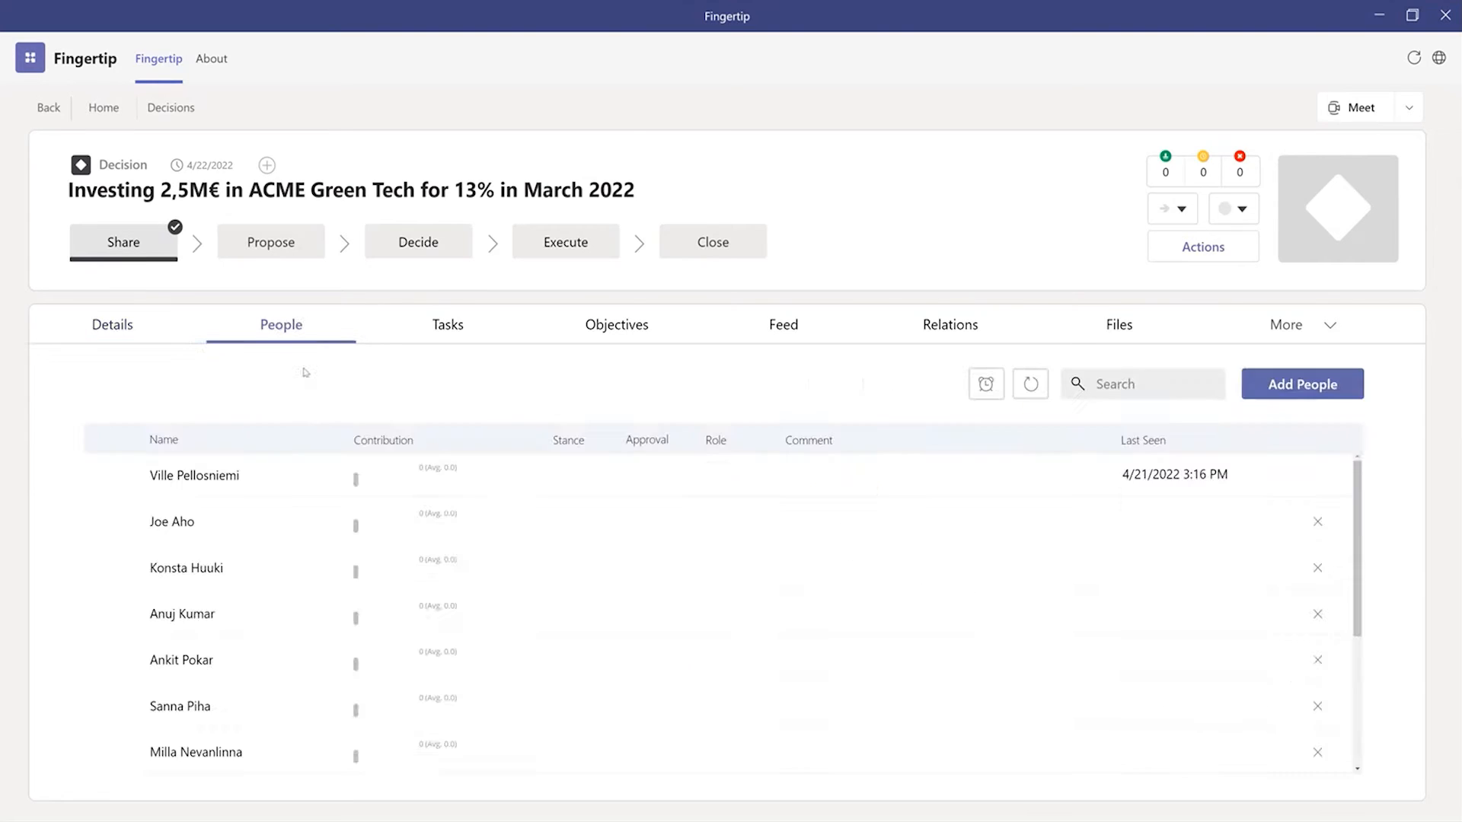
scroll(333, 522, down, 2)
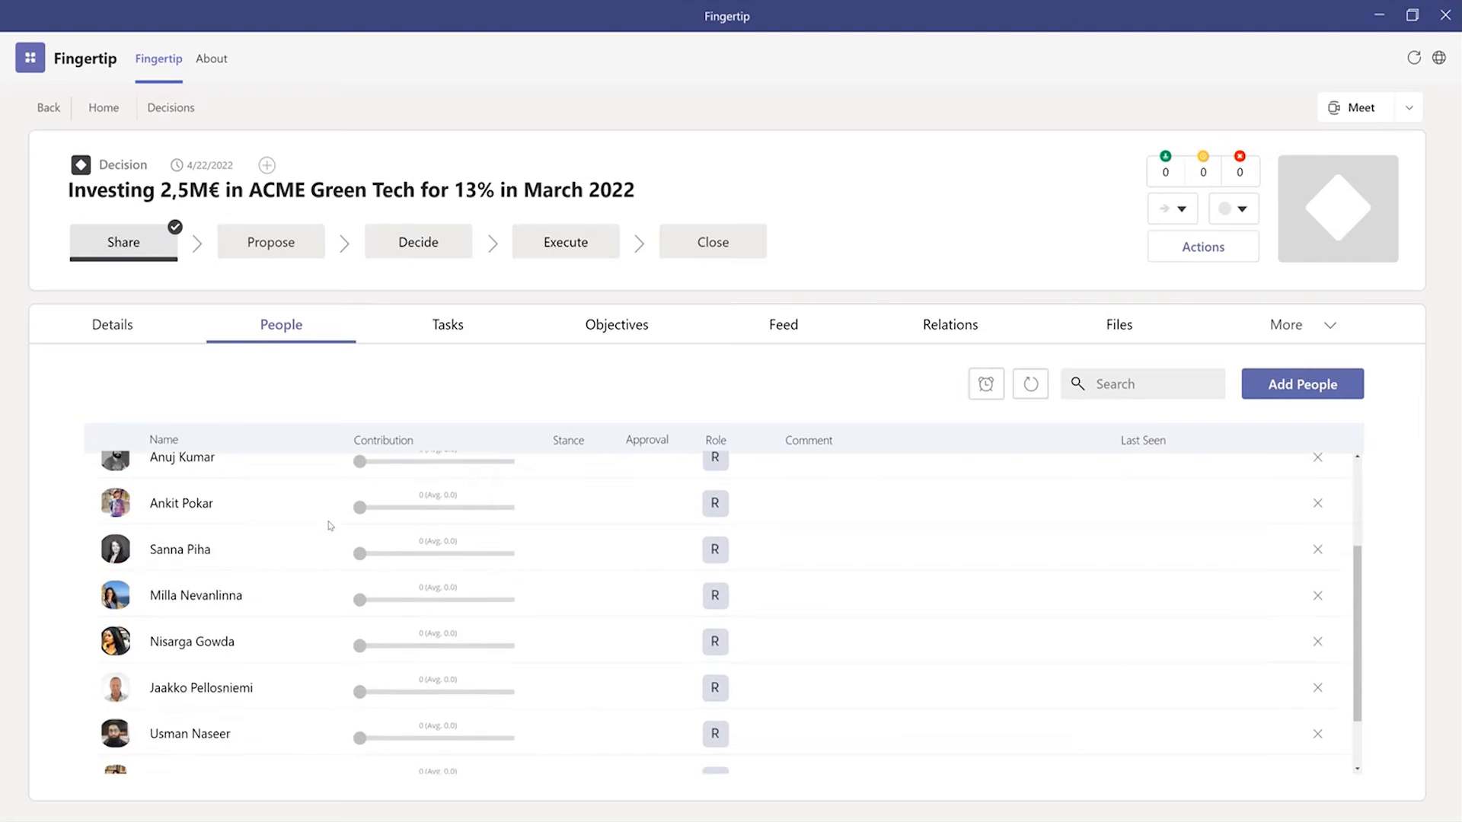
scroll(330, 526, down, 1)
scroll(333, 582, up, 3)
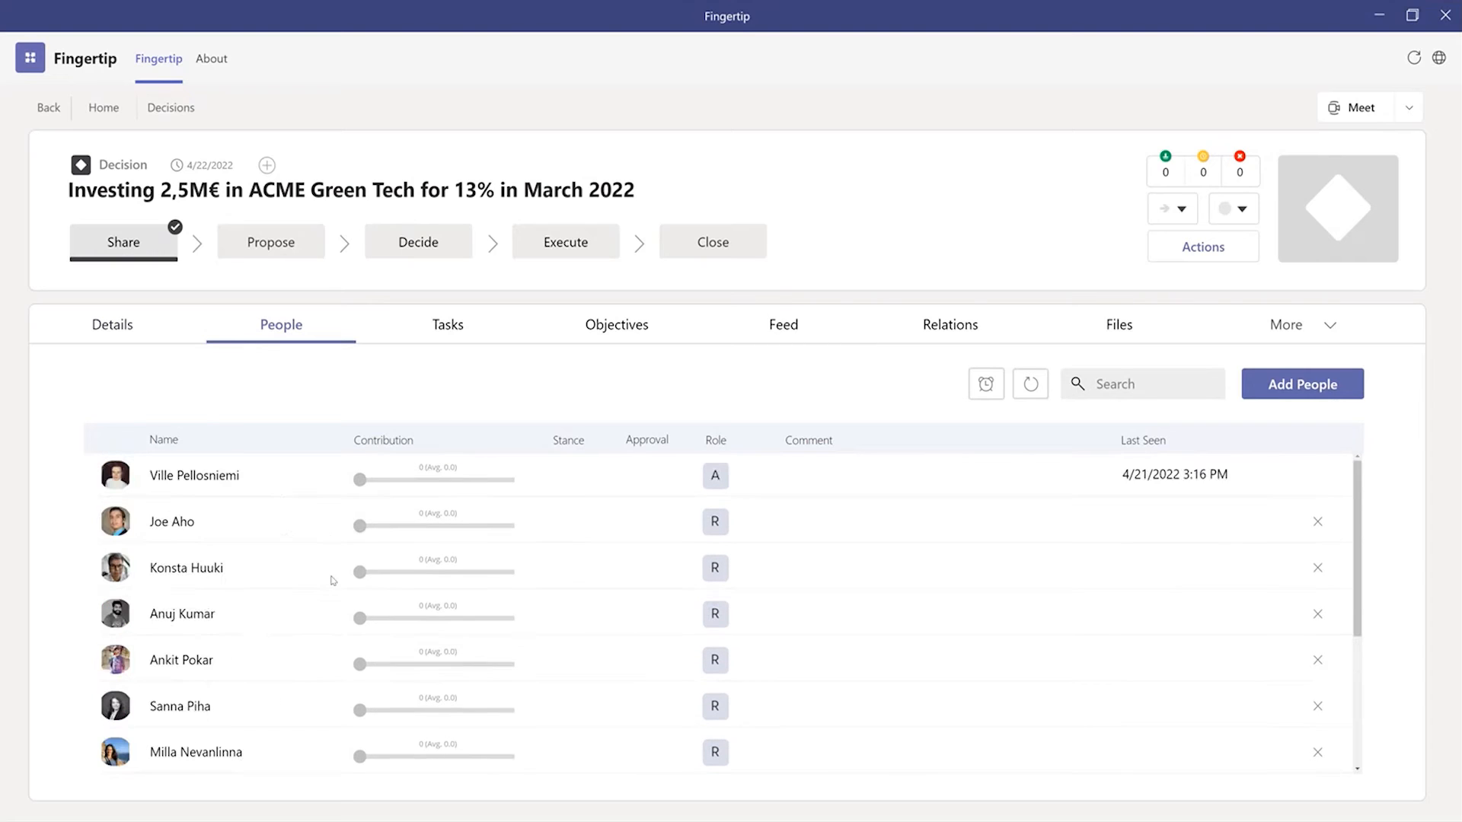
click(451, 341)
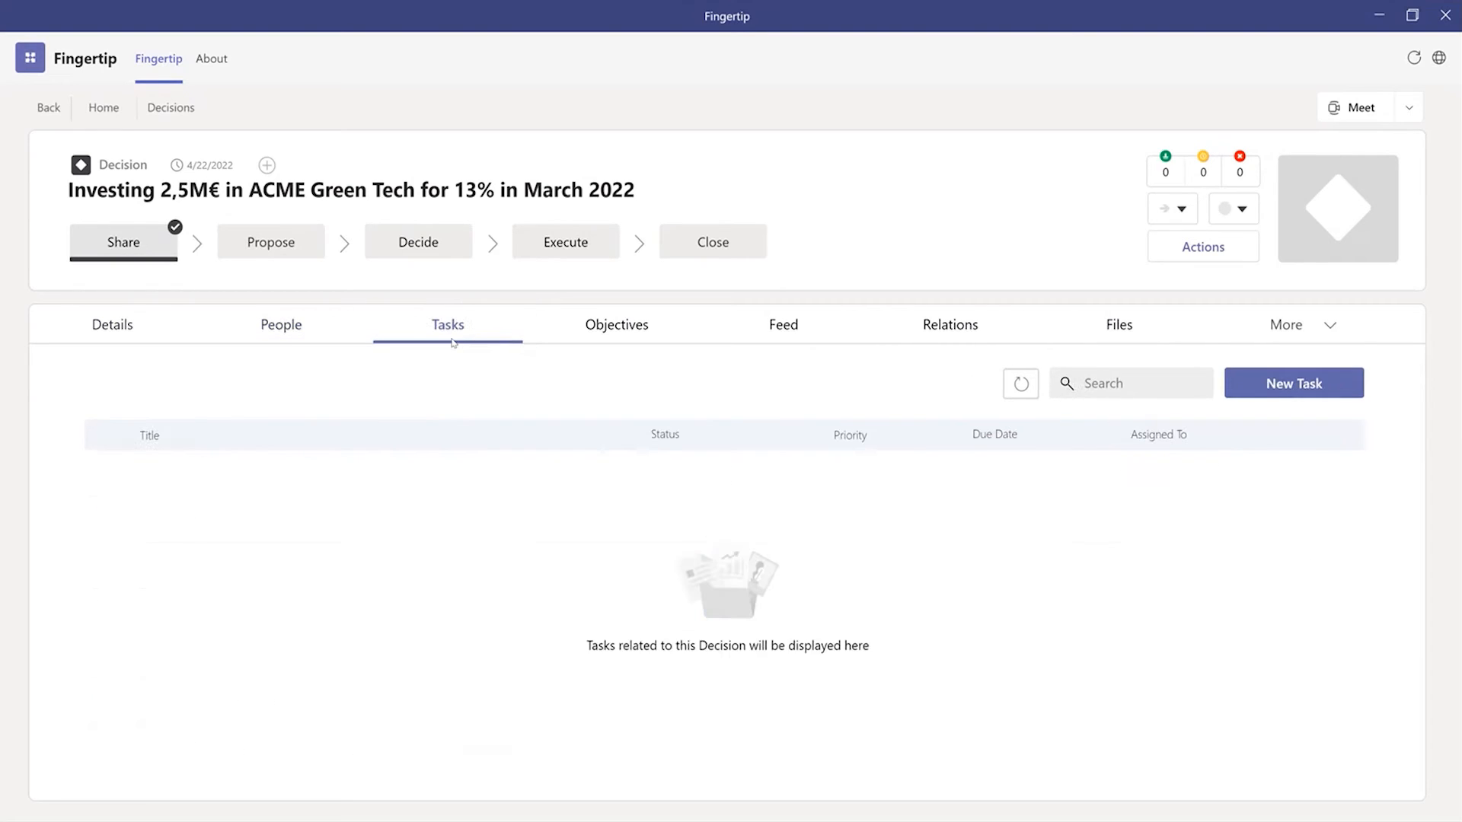
click(641, 328)
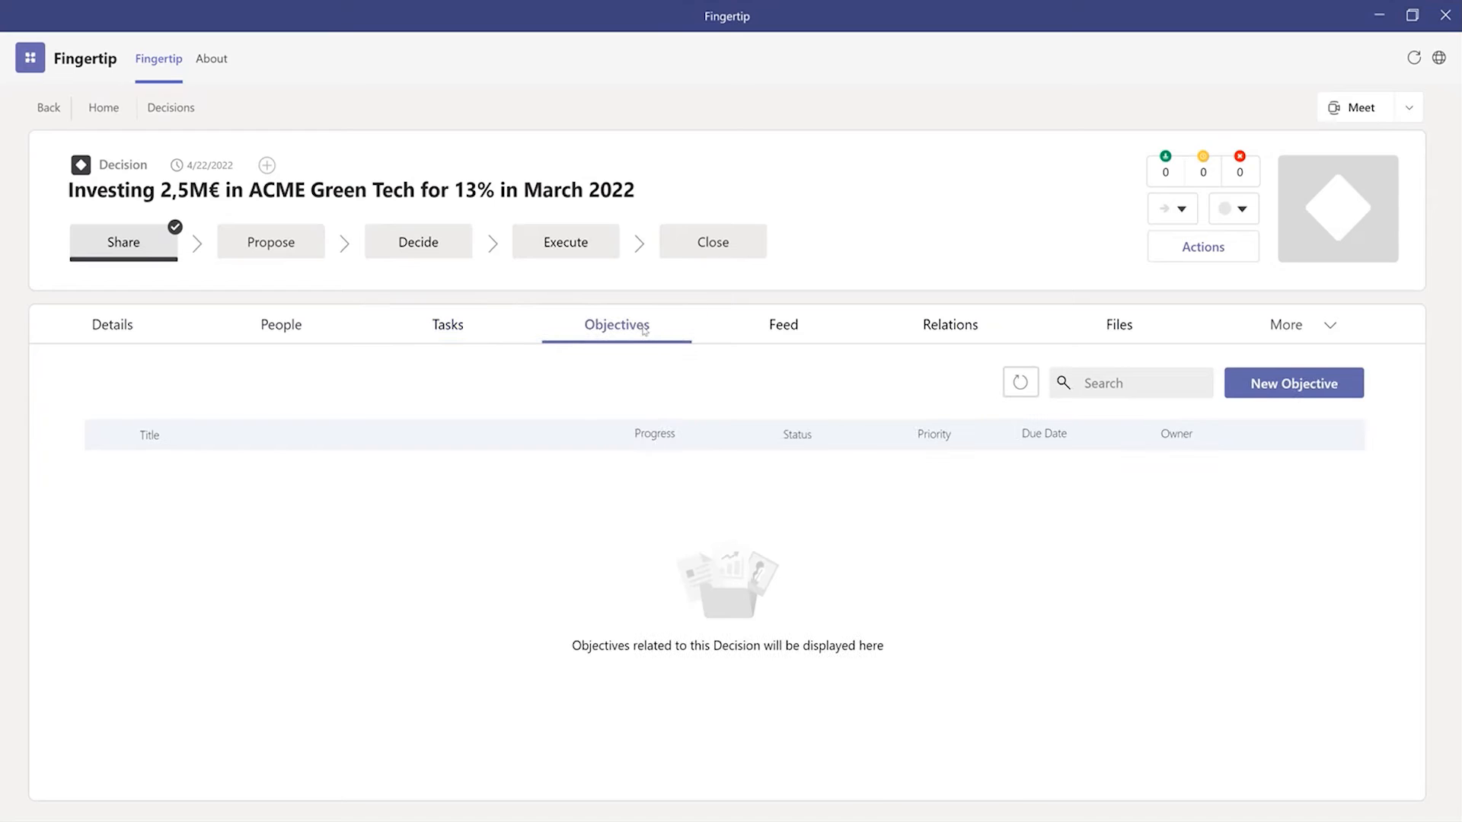
click(761, 334)
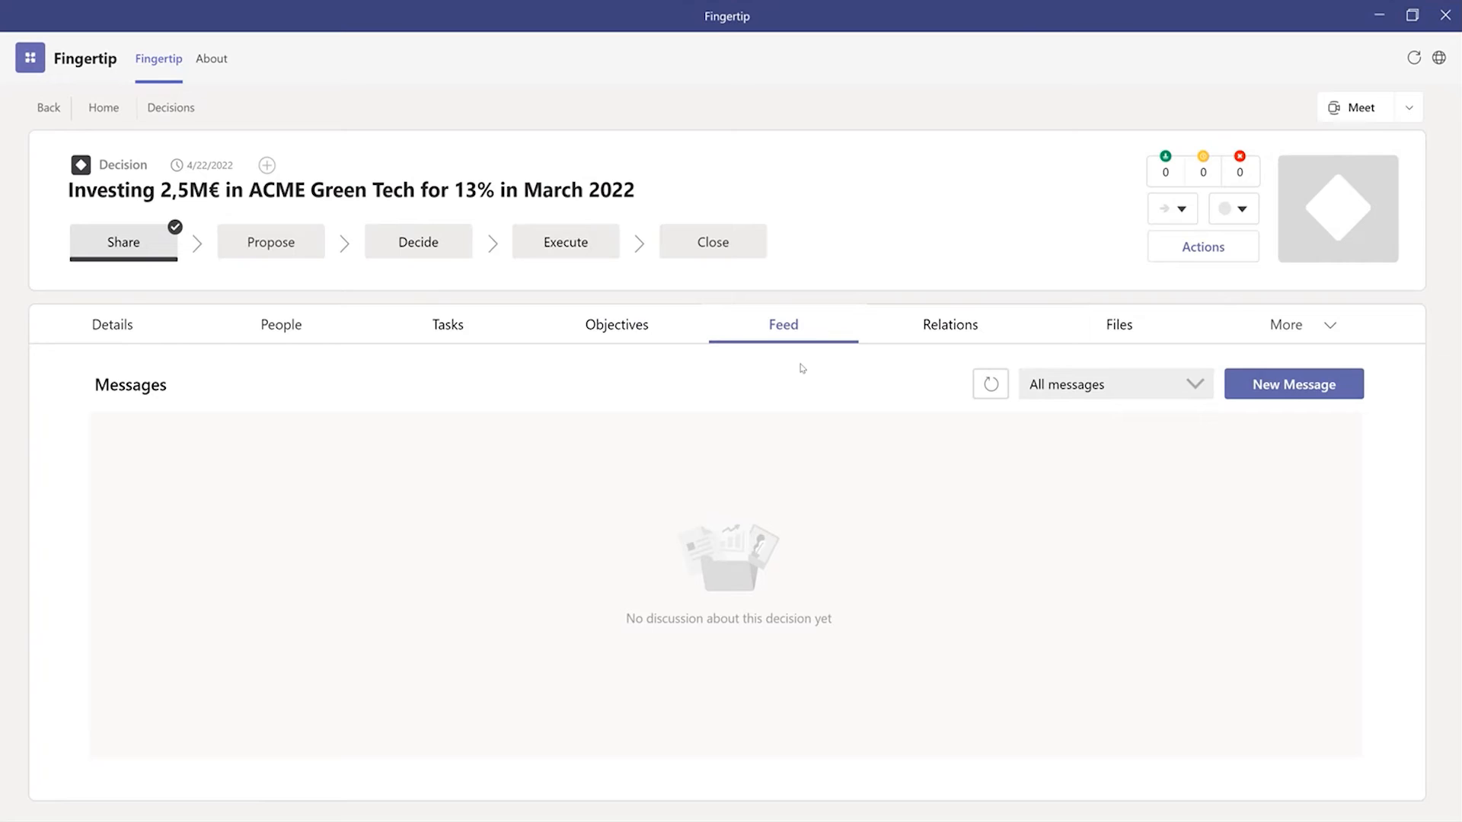
Step: Attach Investing ACME Tech 2022-07.pptx to the decision from the ACME team's General > Tech folder
click(1119, 335)
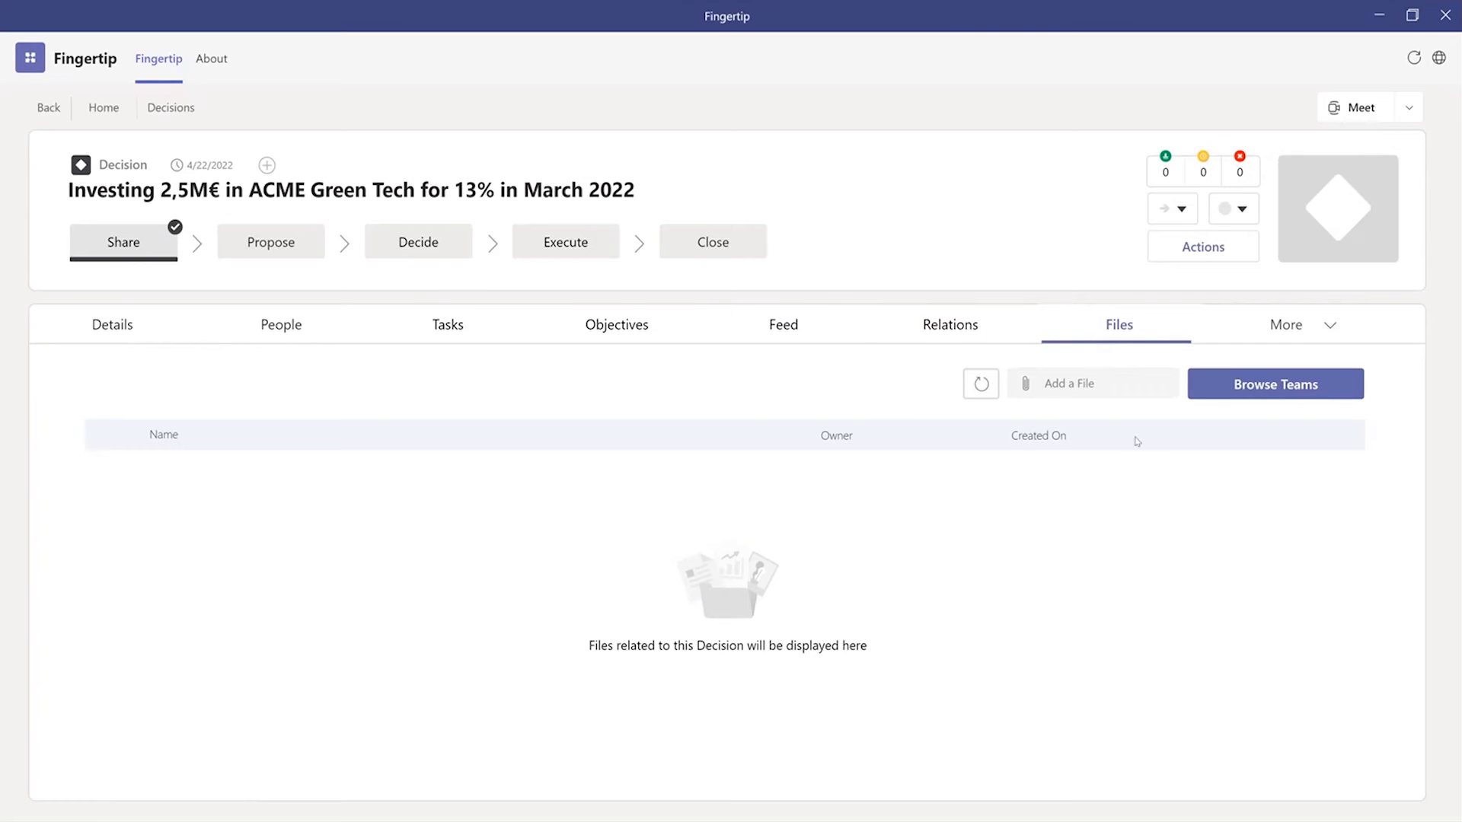
click(1262, 391)
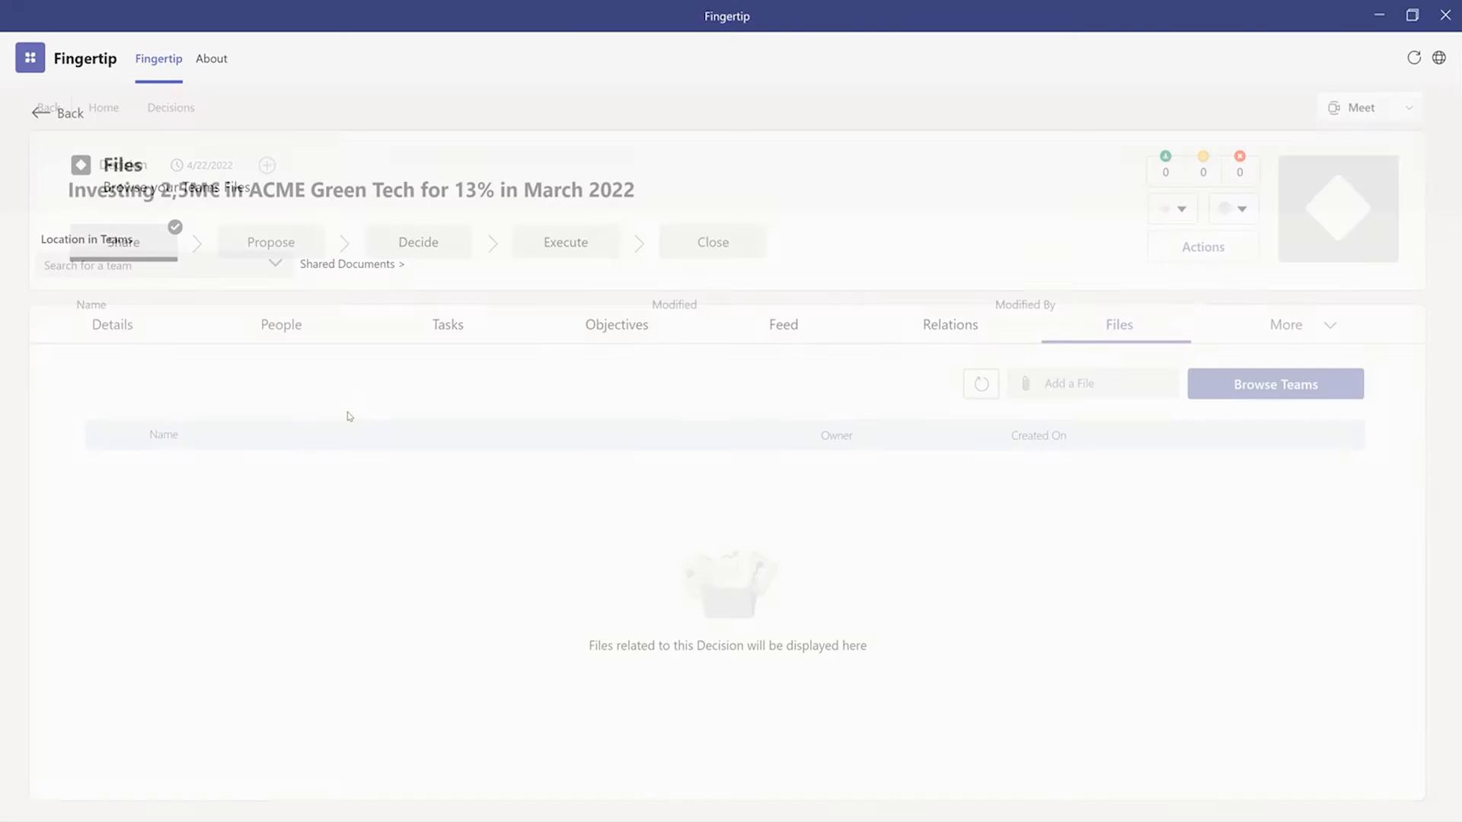
click(171, 272)
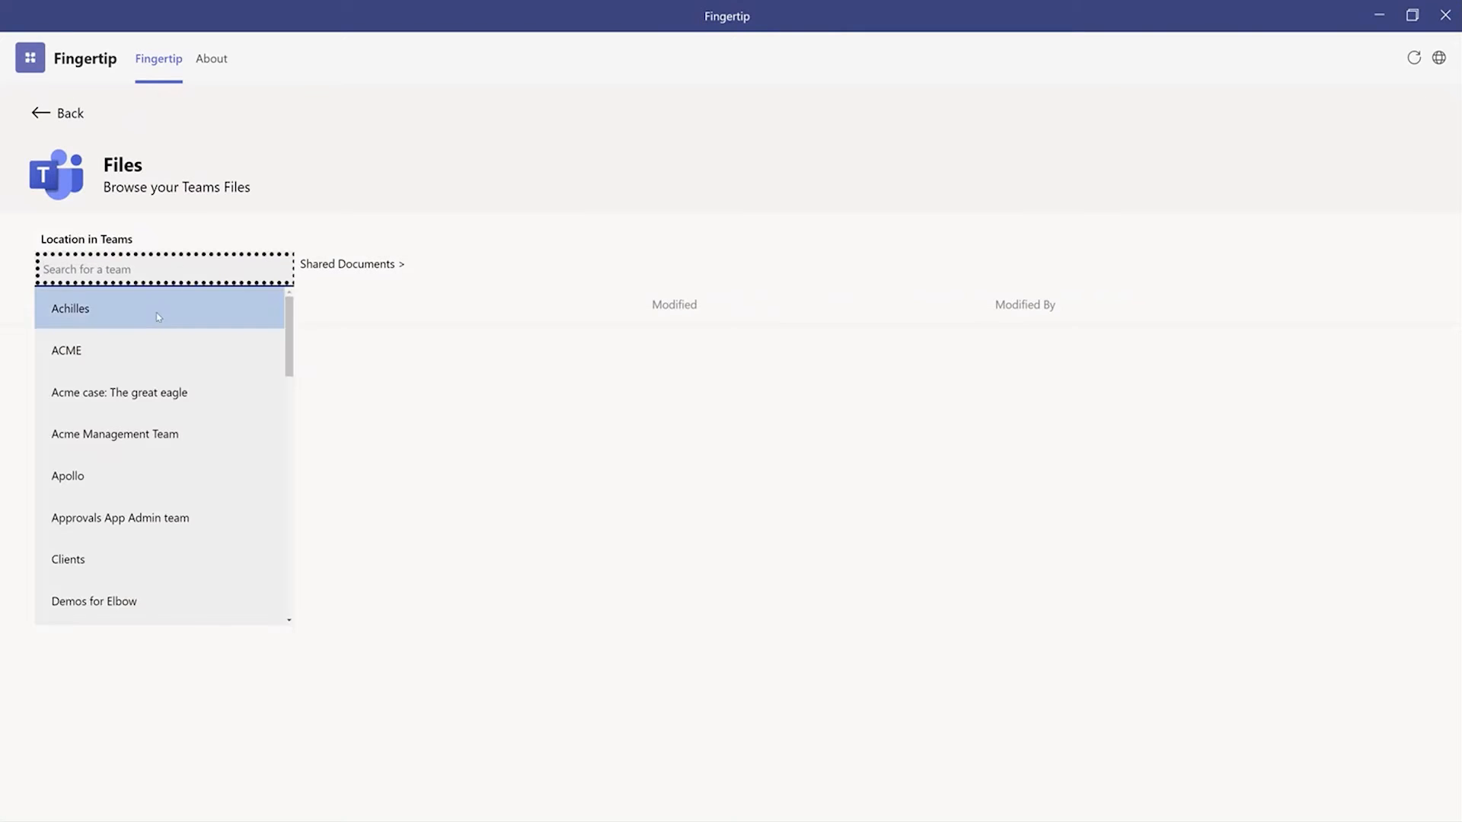
click(148, 356)
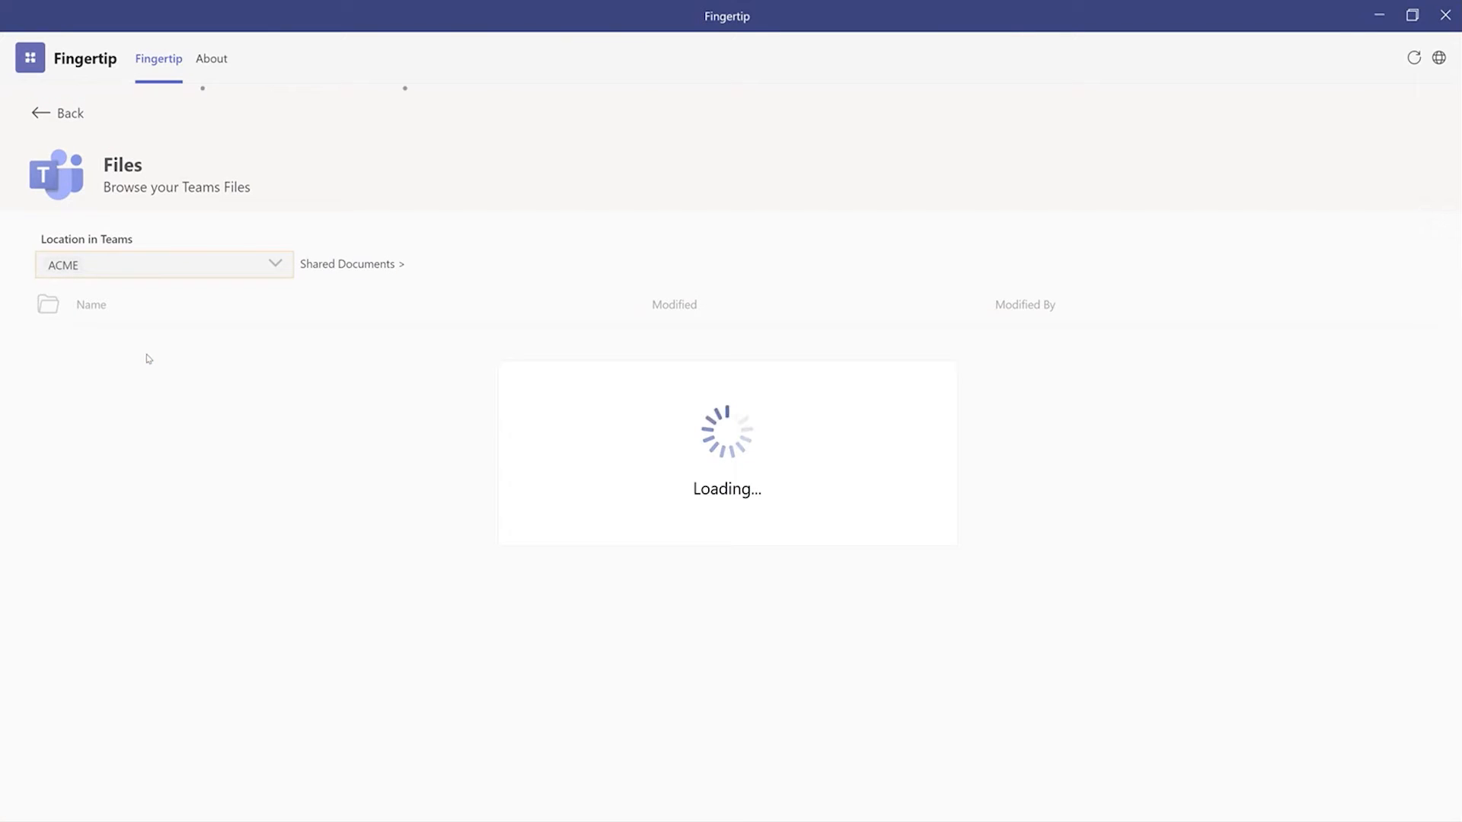
click(120, 350)
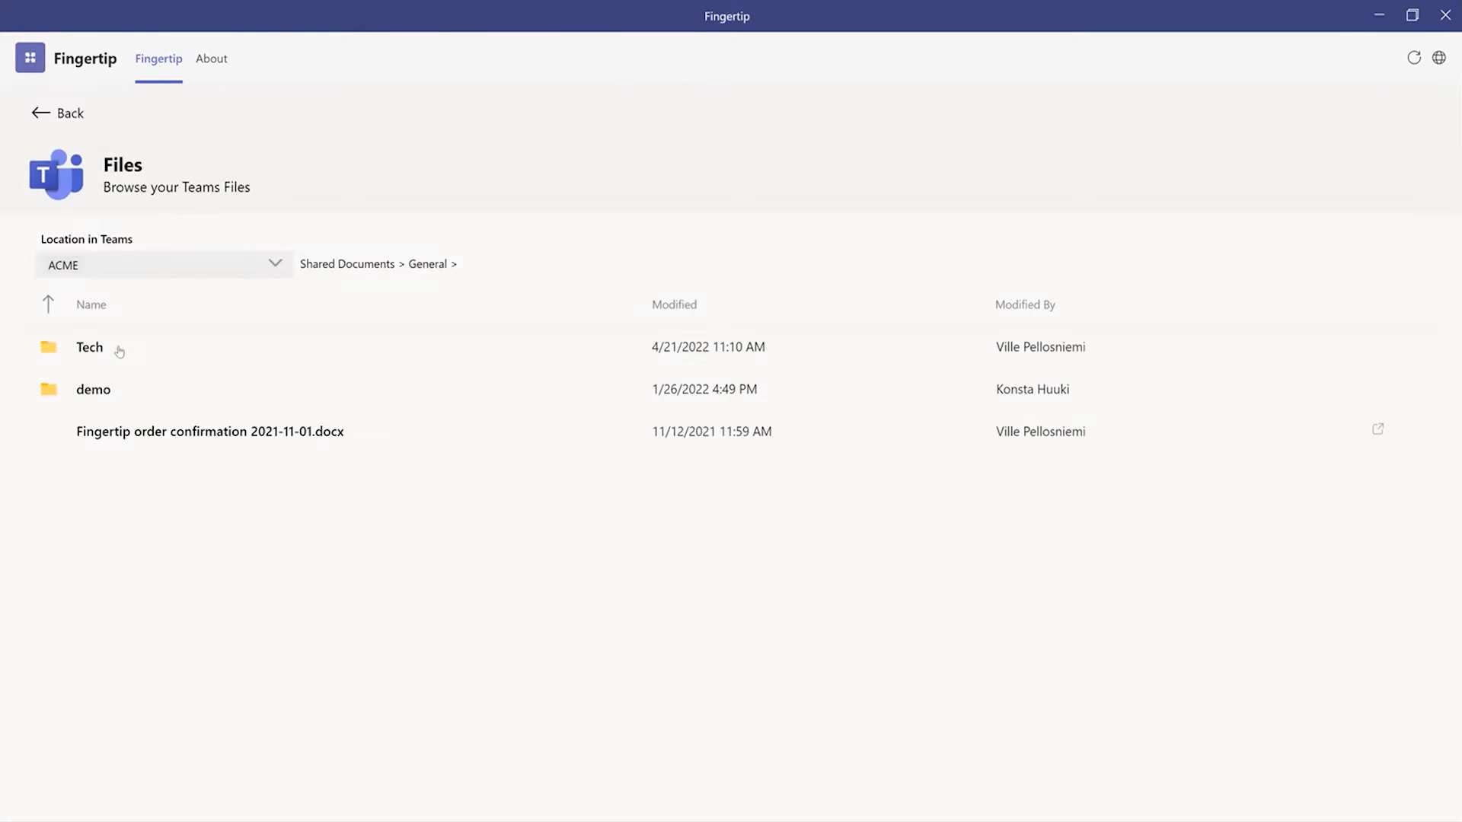
click(107, 348)
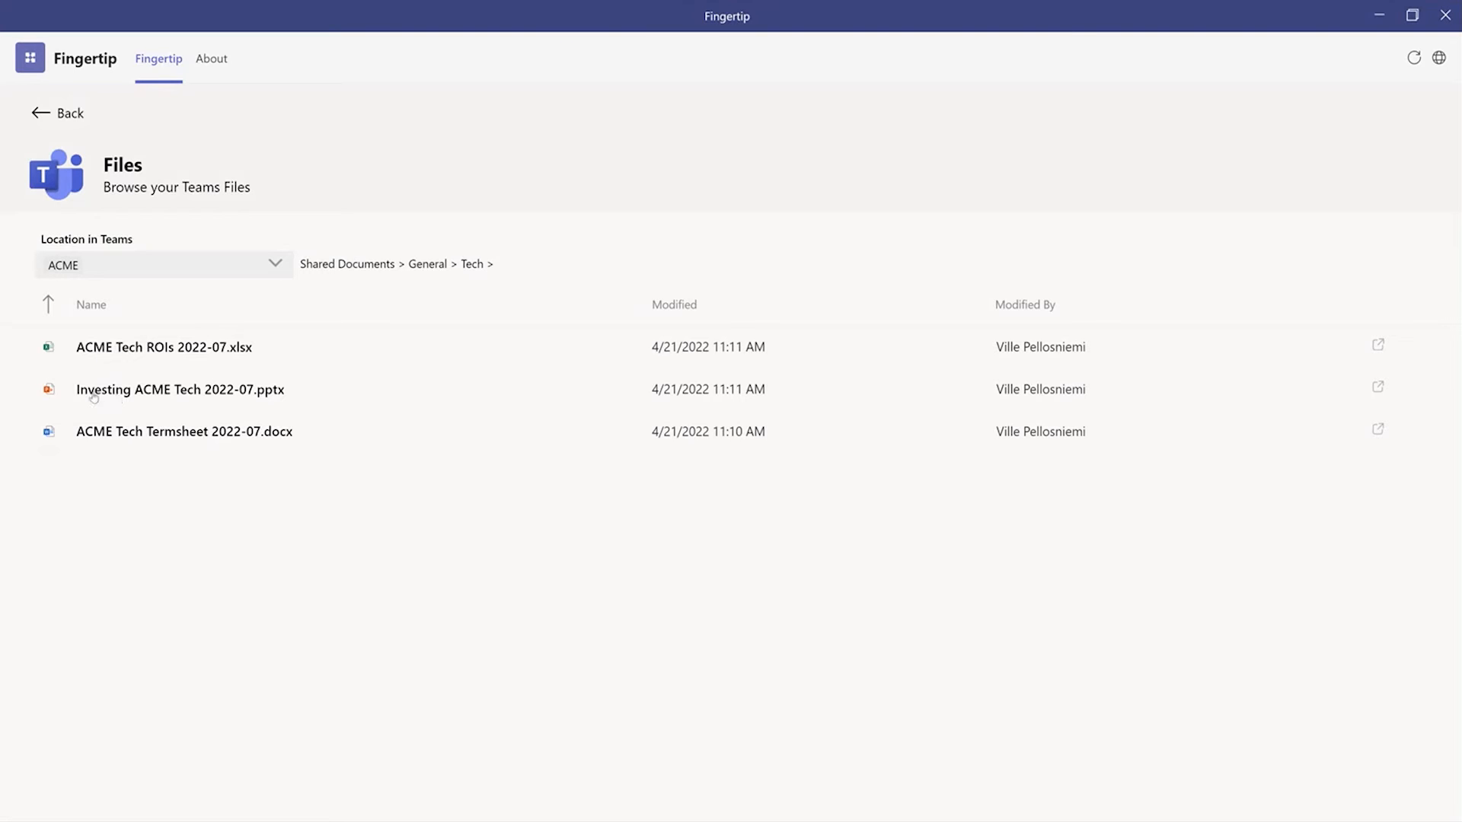
click(221, 389)
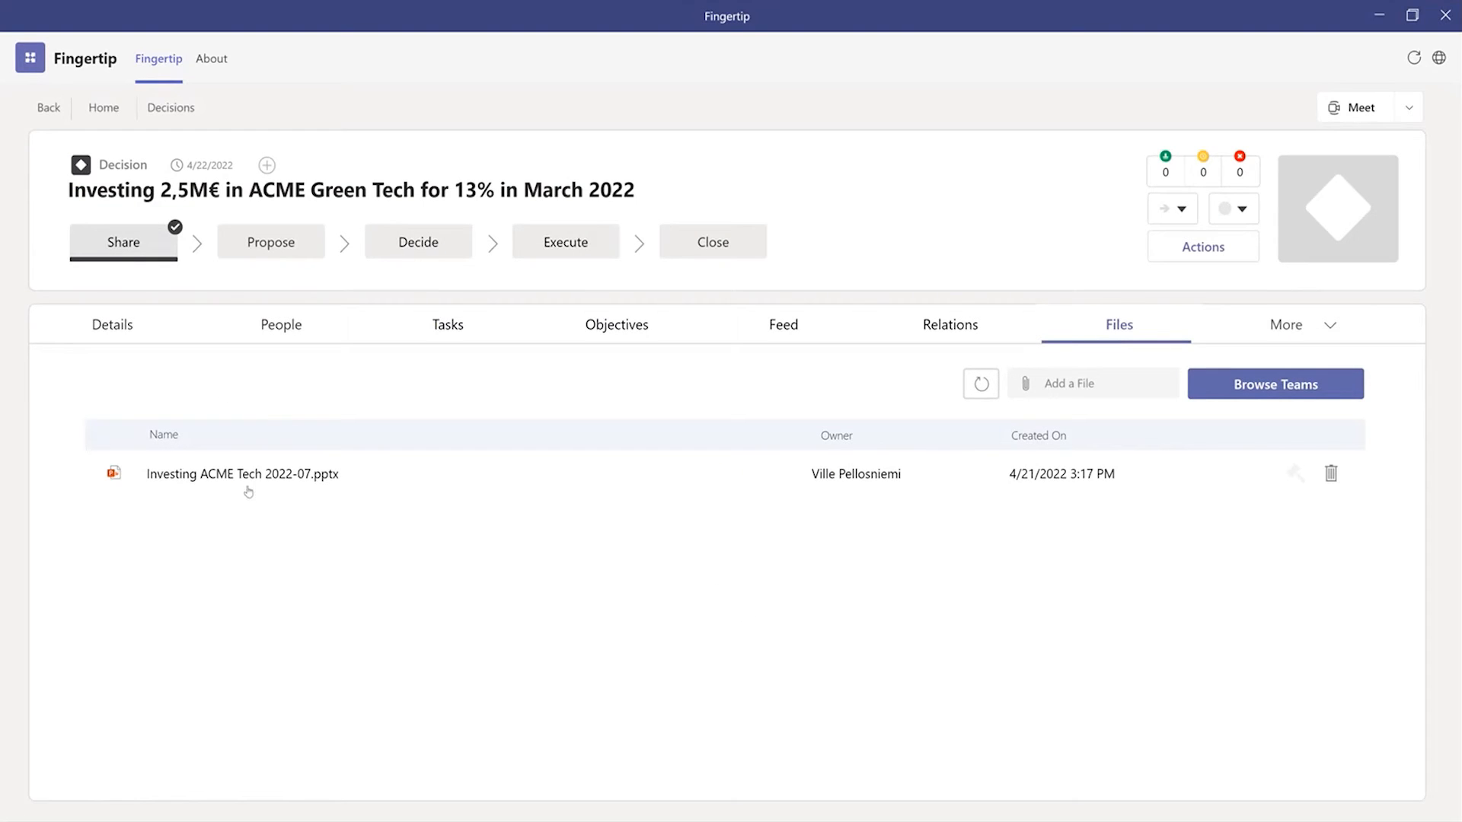
Step: Start proposing the decision and paste the final proposal on acquiring 13% of ACME Green Tech Ltd for 2,5M€, split into three paragraphs
click(148, 338)
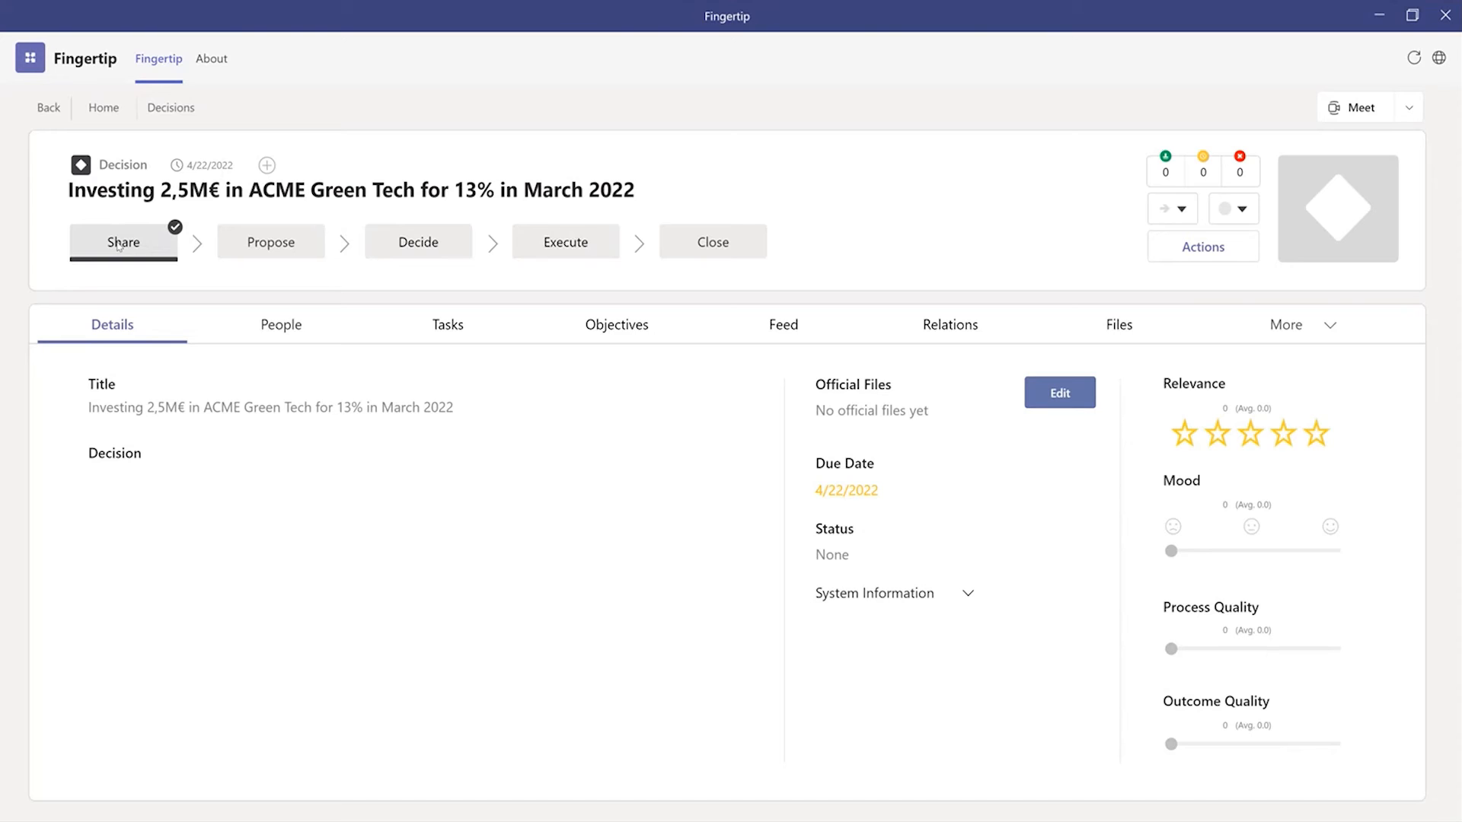
click(268, 253)
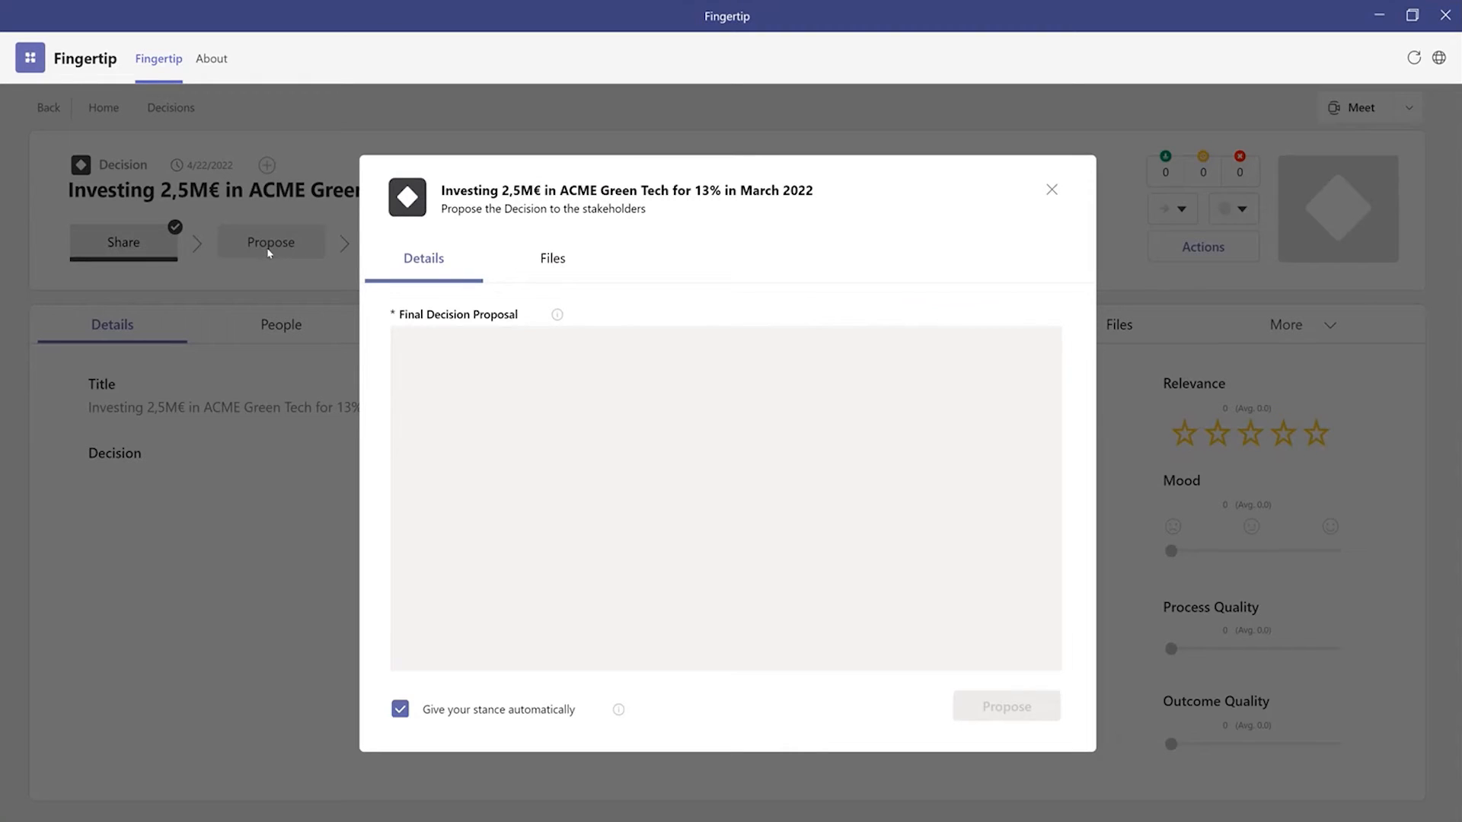
click(527, 374)
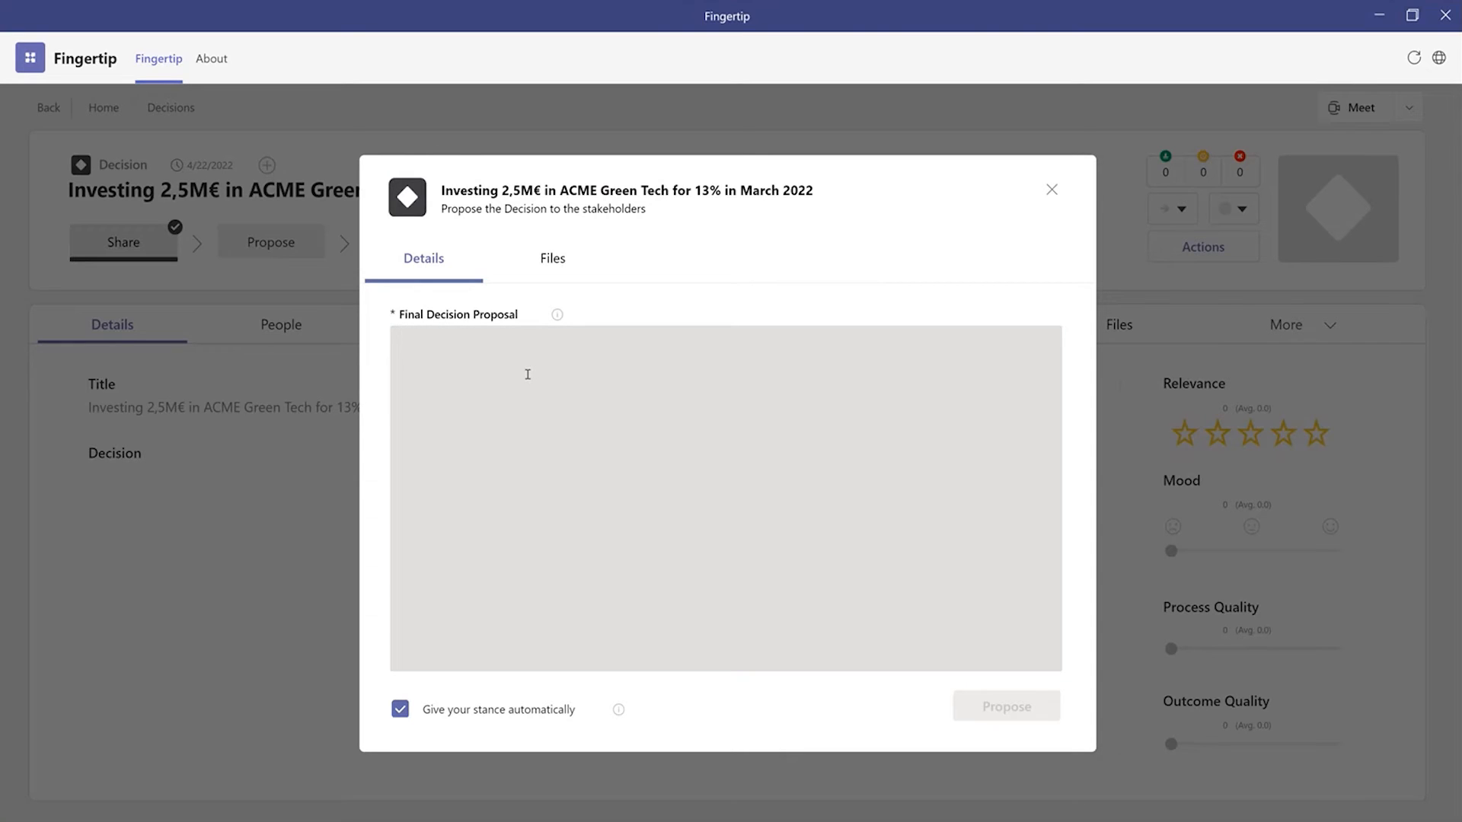
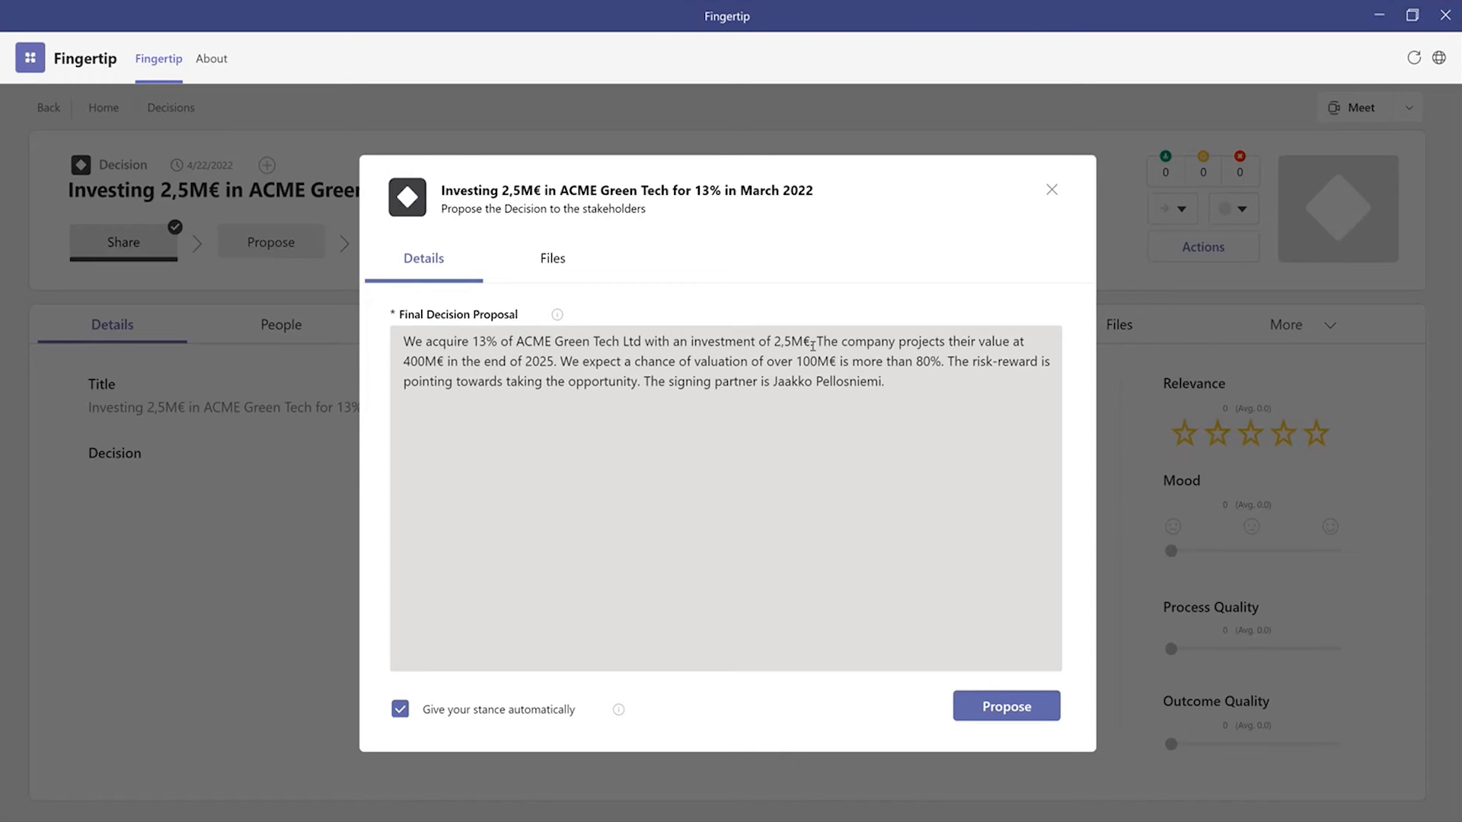
click(942, 366)
key(Return)
key(Return)
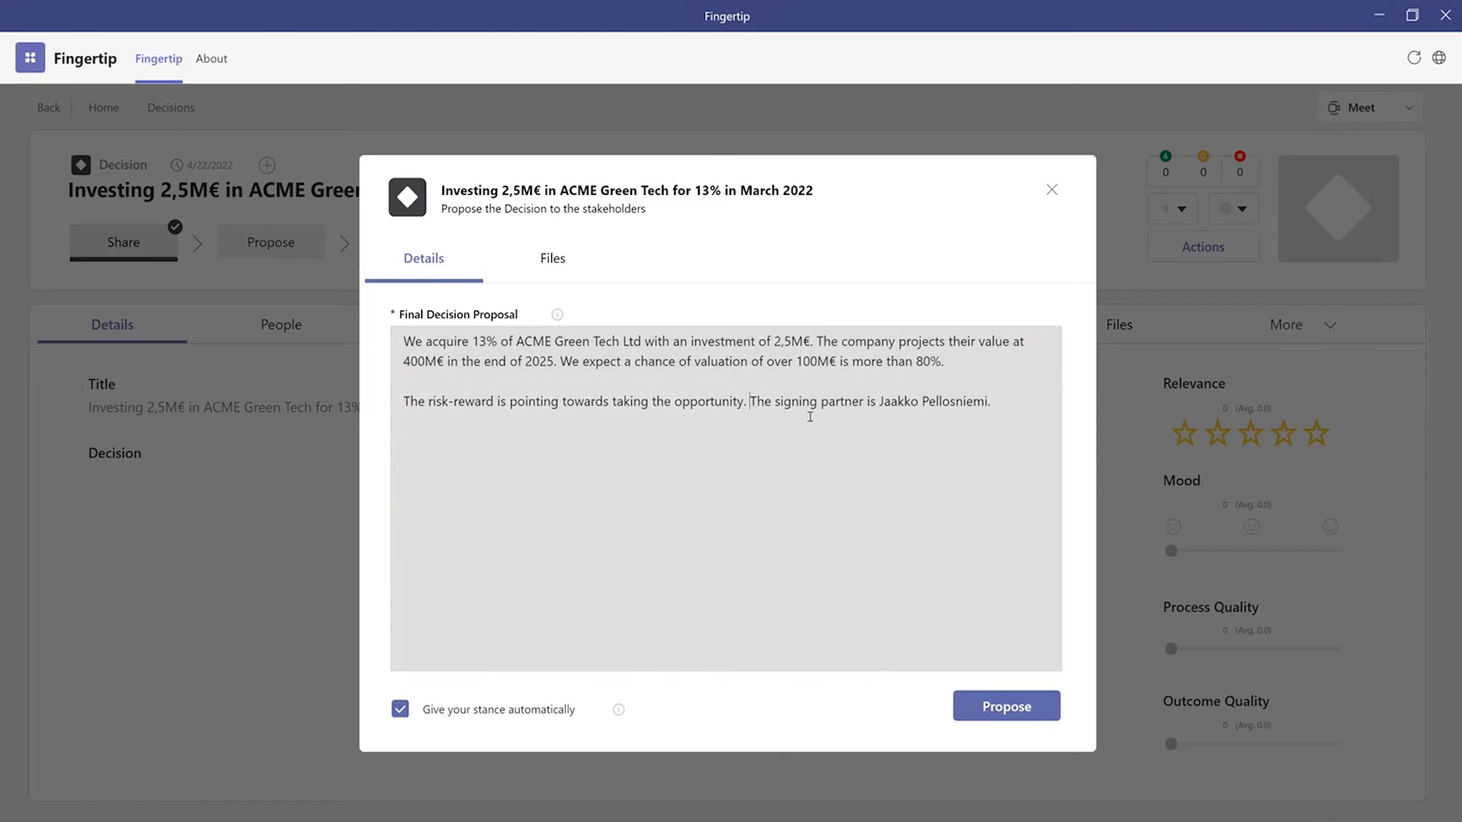
key(Return)
key(Return)
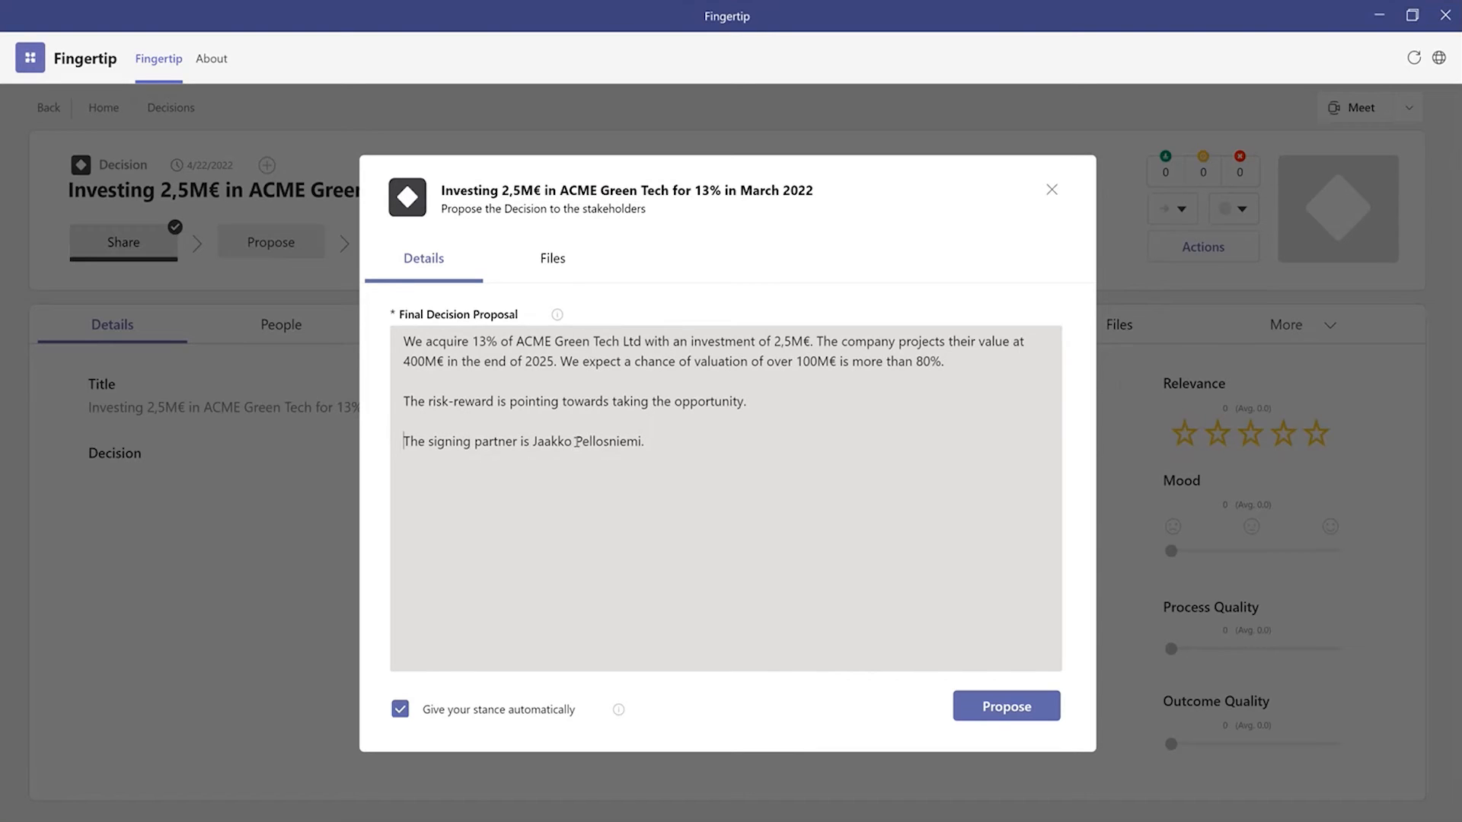
Step: Mark Investing ACME Tech 2022-07.pptx as a file to be approved and submit the proposal to the stakeholders
click(547, 263)
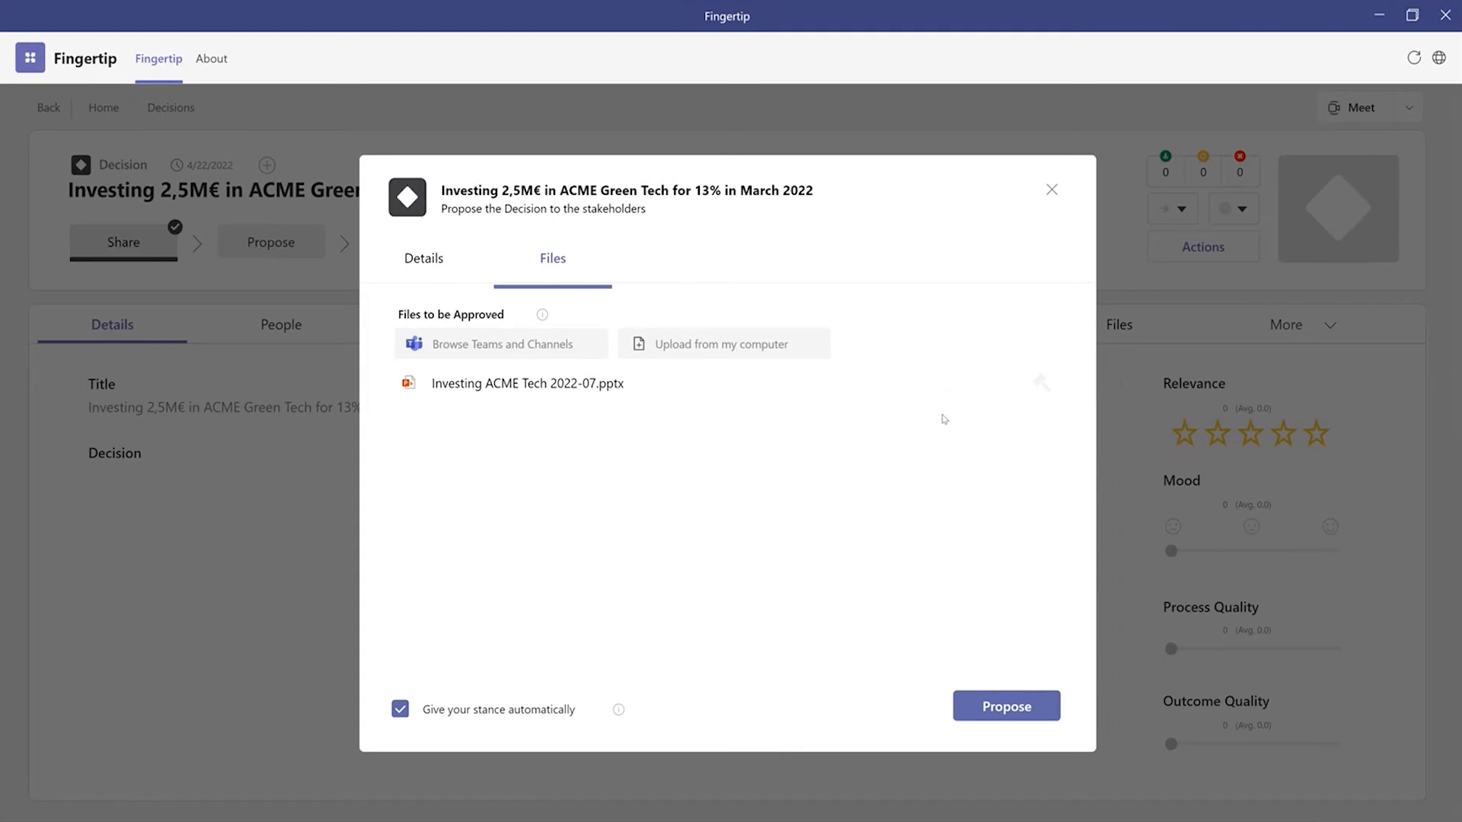
mouse_move(1006, 389)
click(990, 389)
click(914, 533)
click(417, 260)
click(1010, 708)
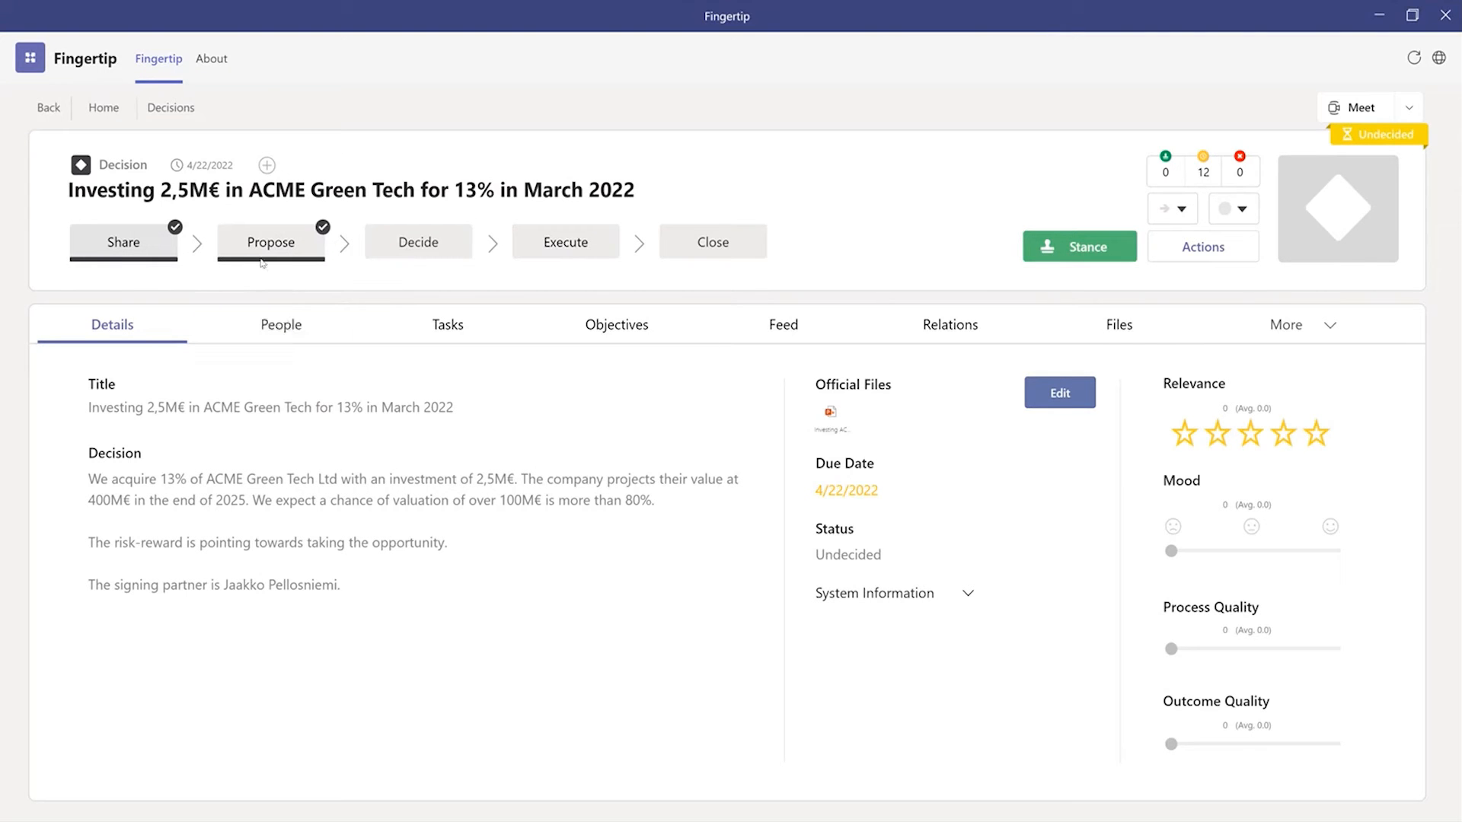
Step: Support the proposal with the comment "This is very good" and review the stakeholders' stances
click(278, 321)
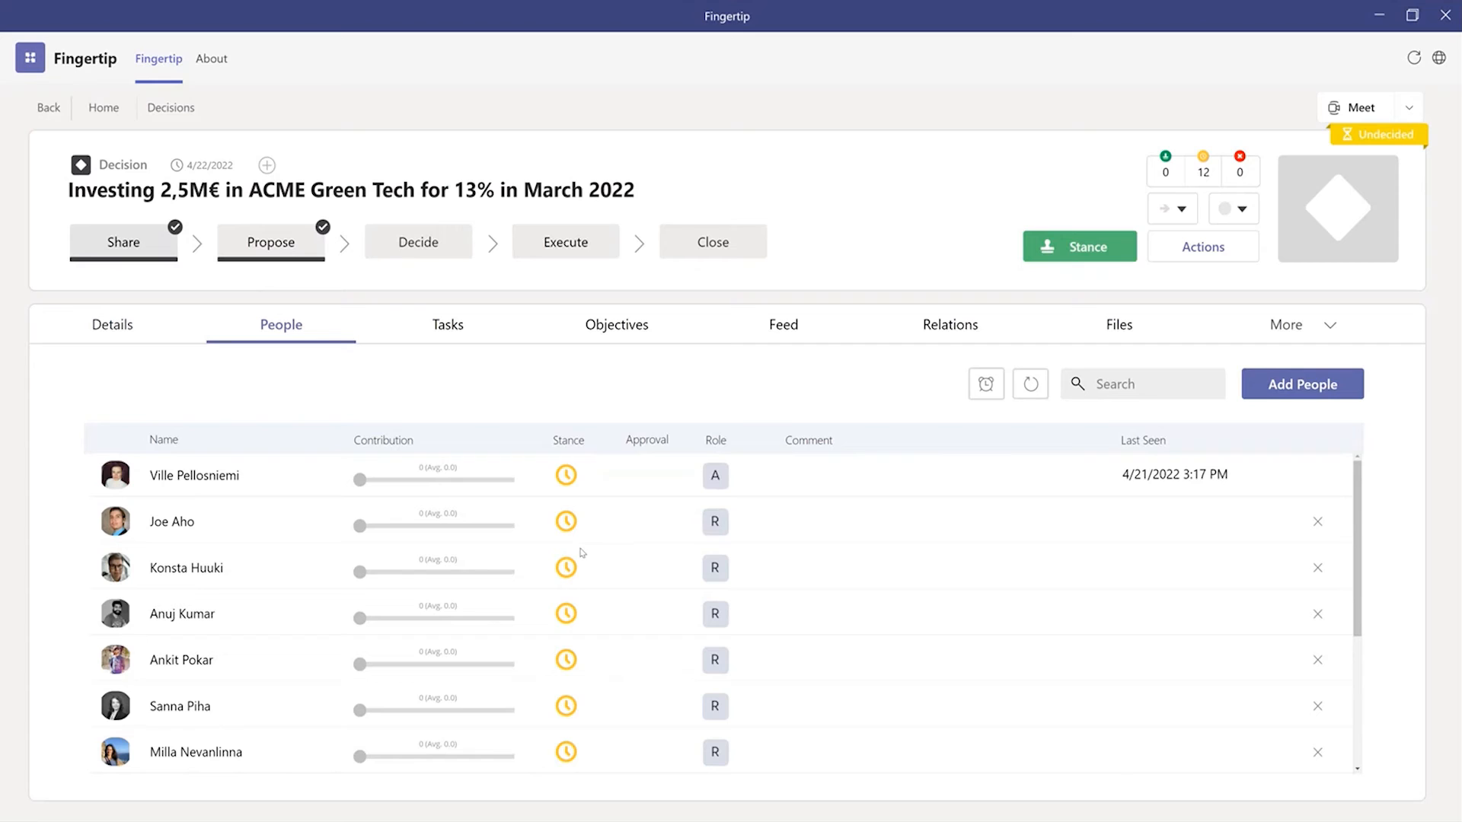
click(112, 324)
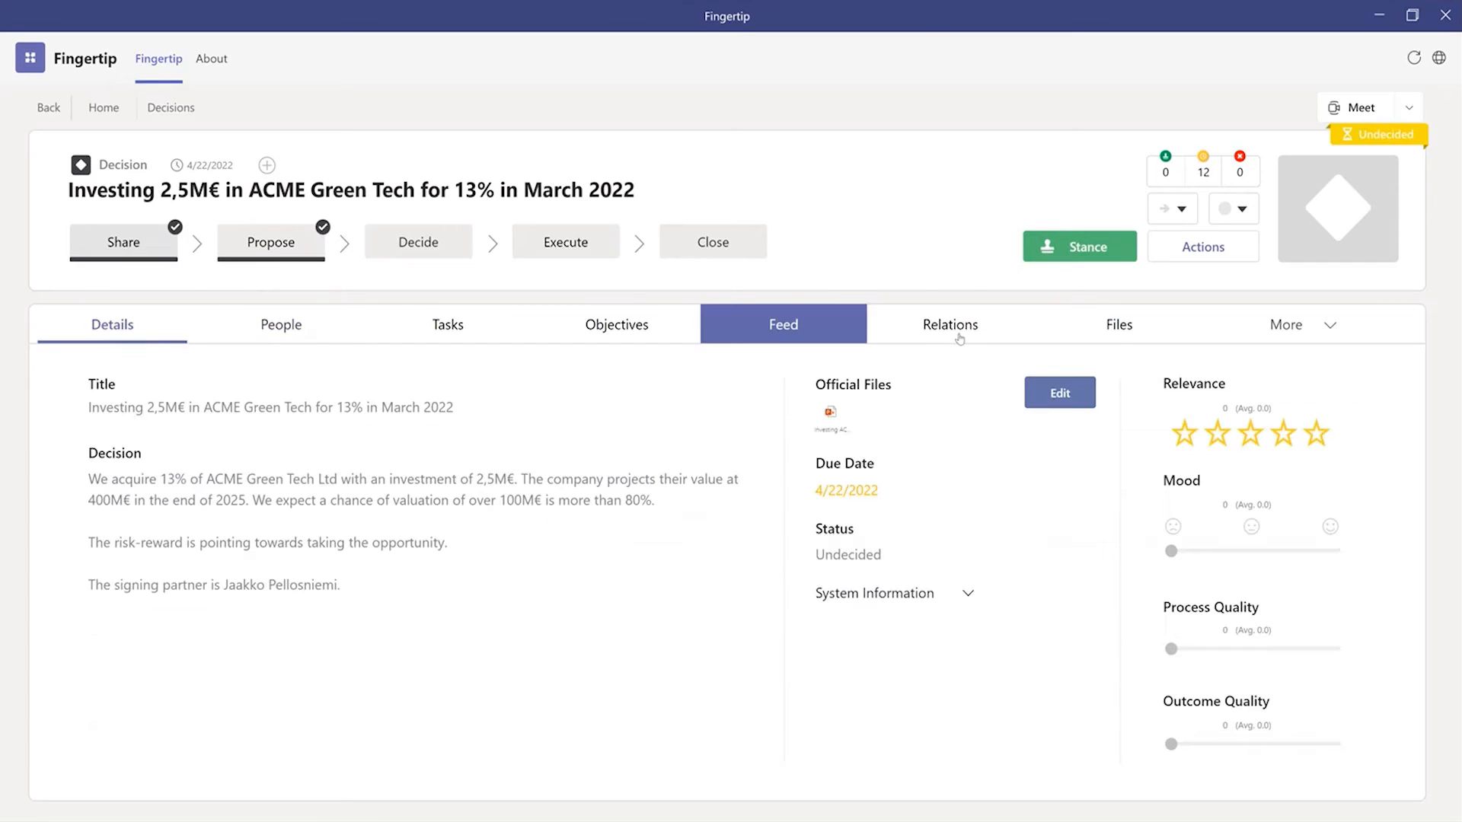
click(1077, 261)
click(505, 650)
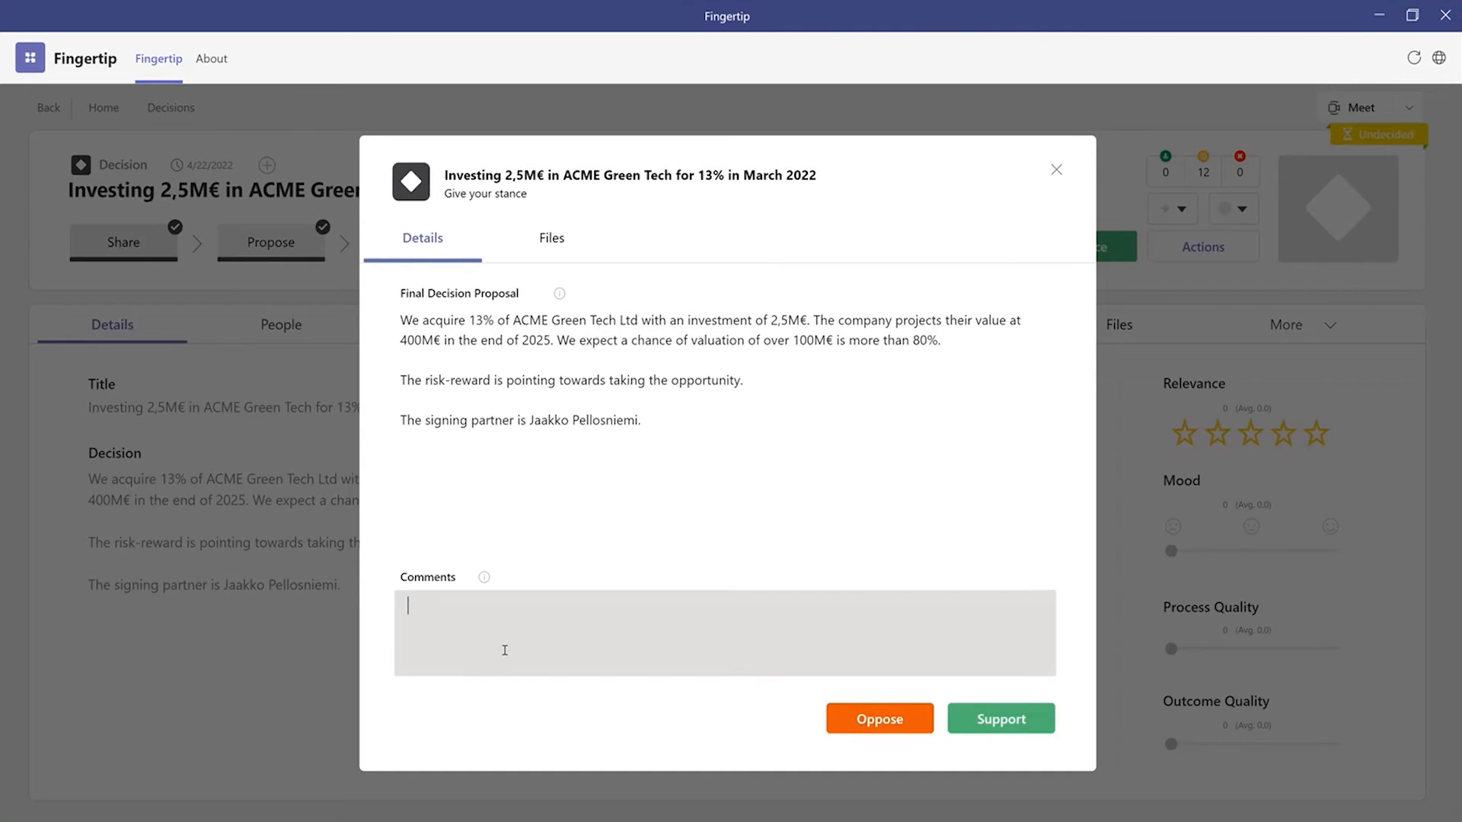
text(This is very good)
click(1026, 716)
click(250, 328)
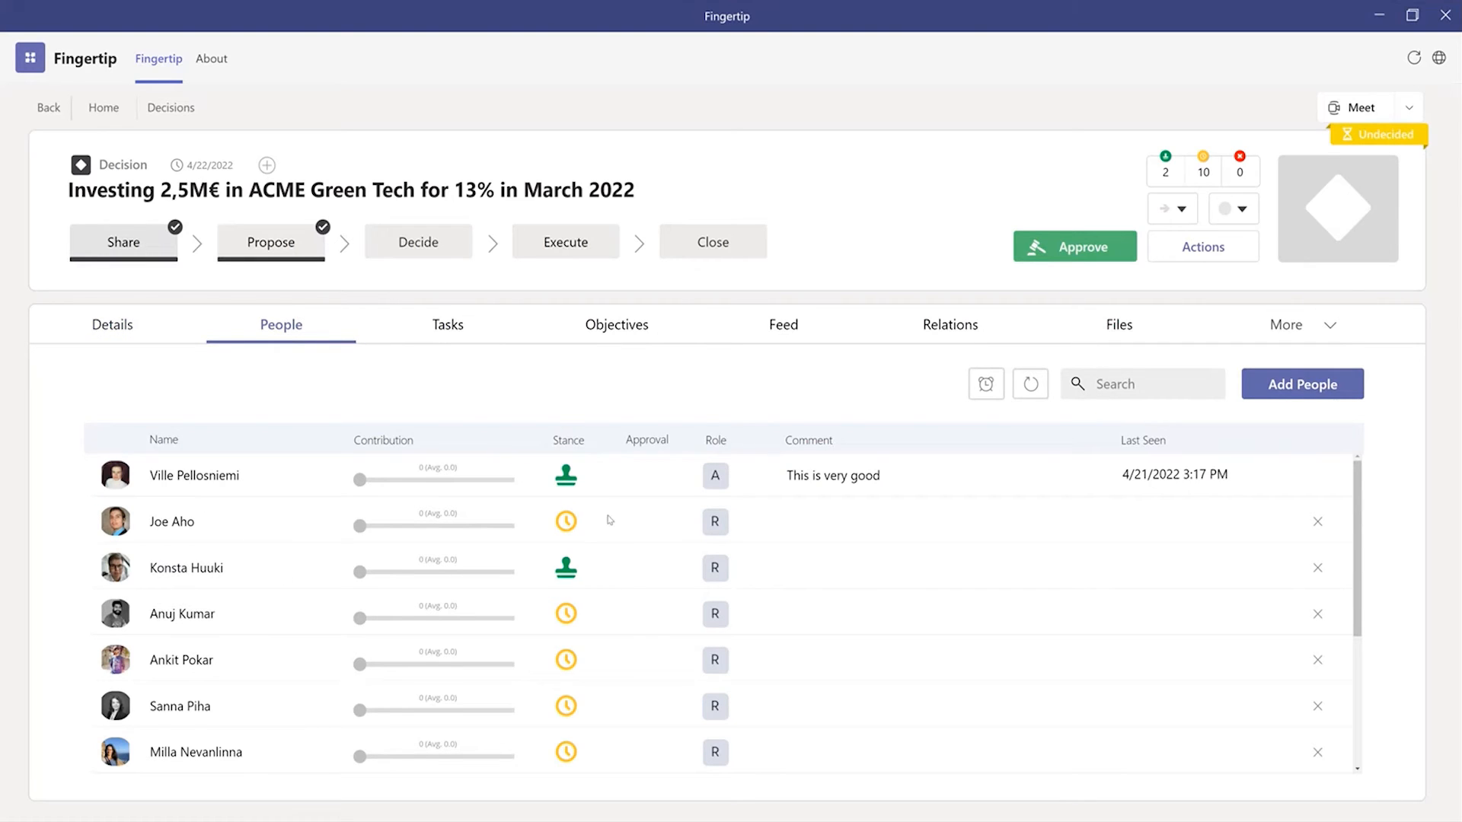
scroll(612, 567, down, 3)
scroll(611, 559, up, 3)
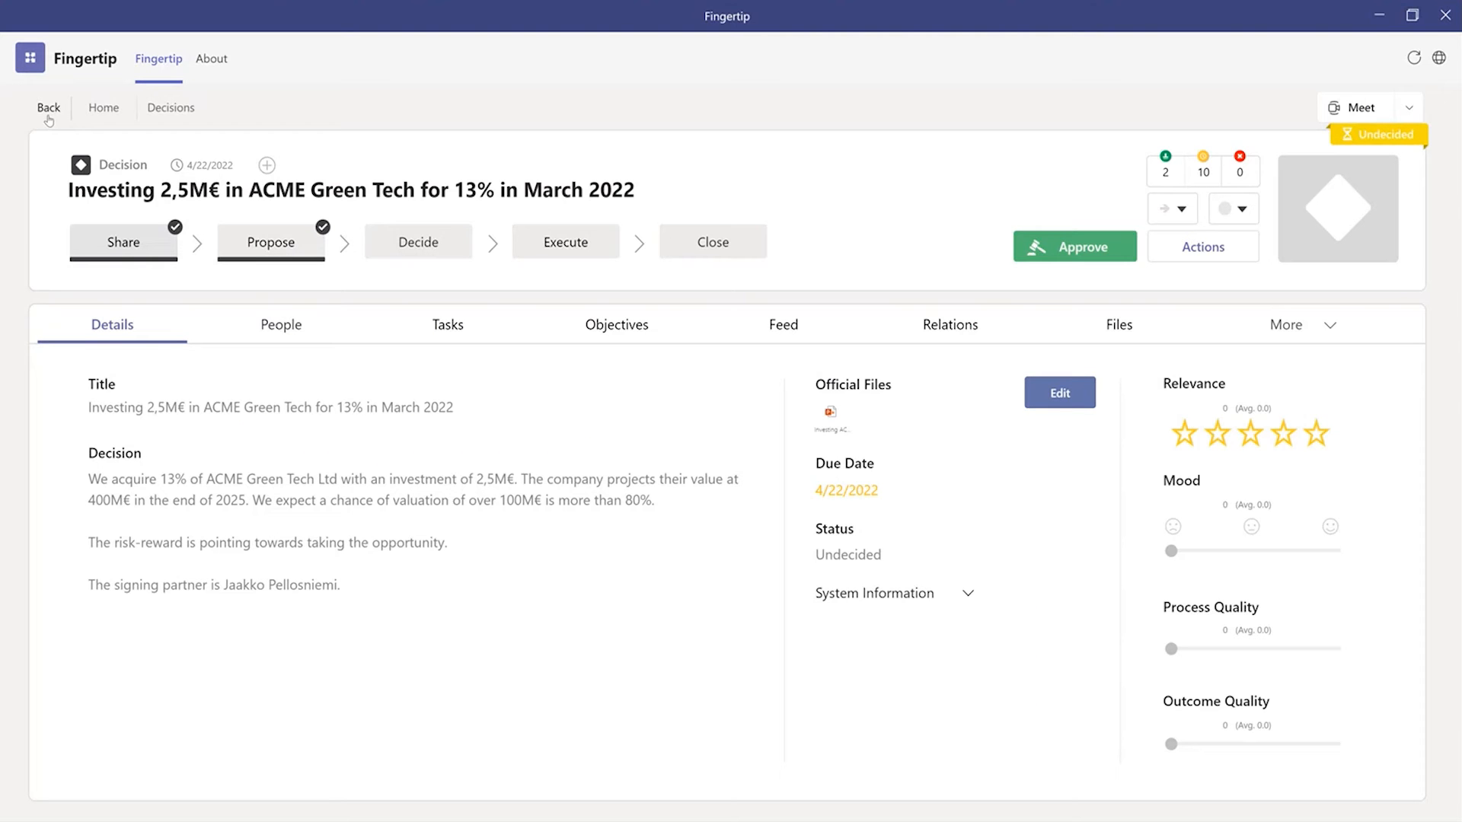
Step: Start a new meeting with subject "Investment board meeting 2022-07" and description "Investment portfolio, status and decisions. Focus on new investments."
click(48, 109)
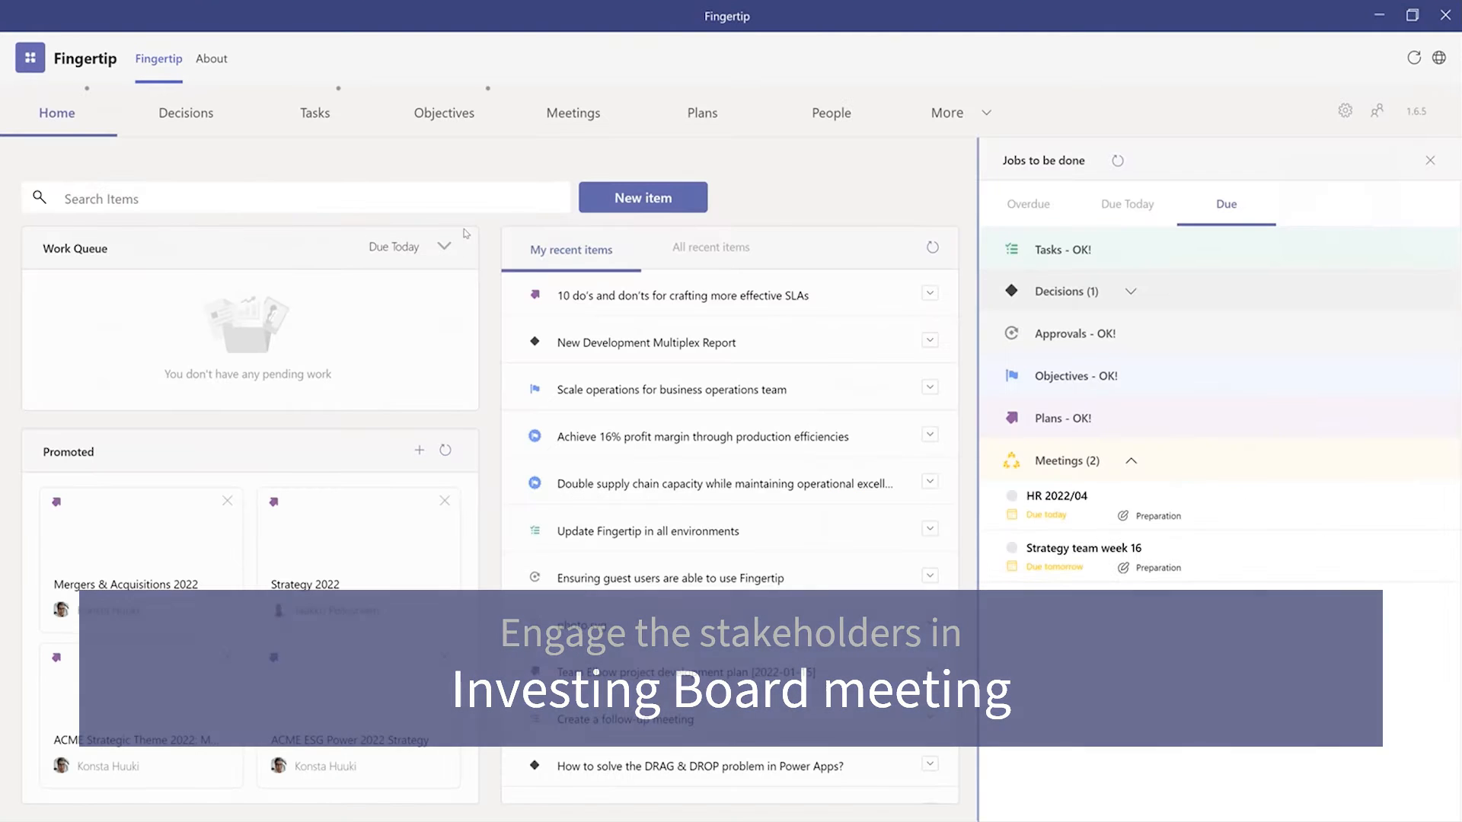
click(576, 124)
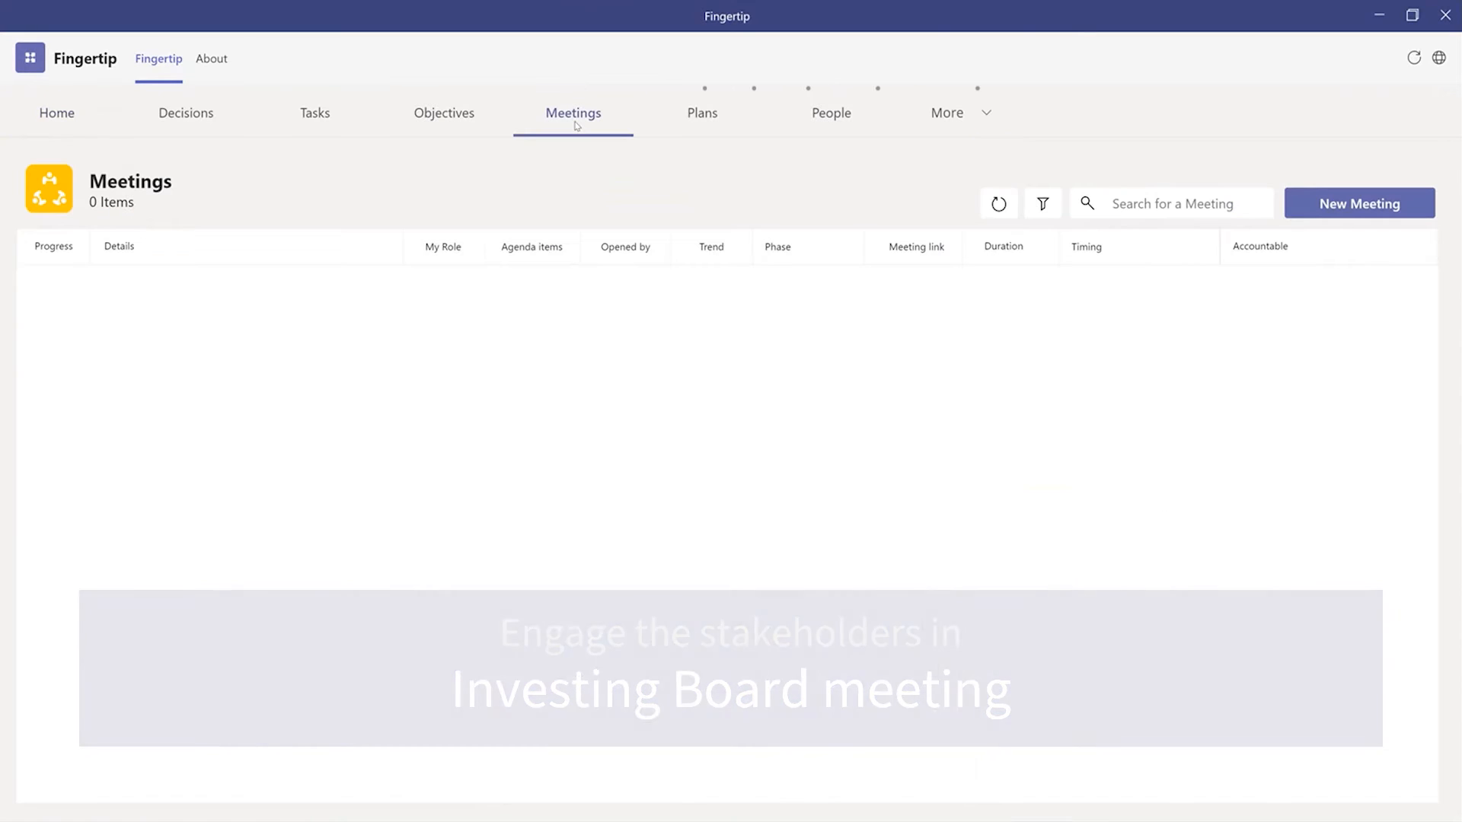
click(1315, 217)
click(506, 336)
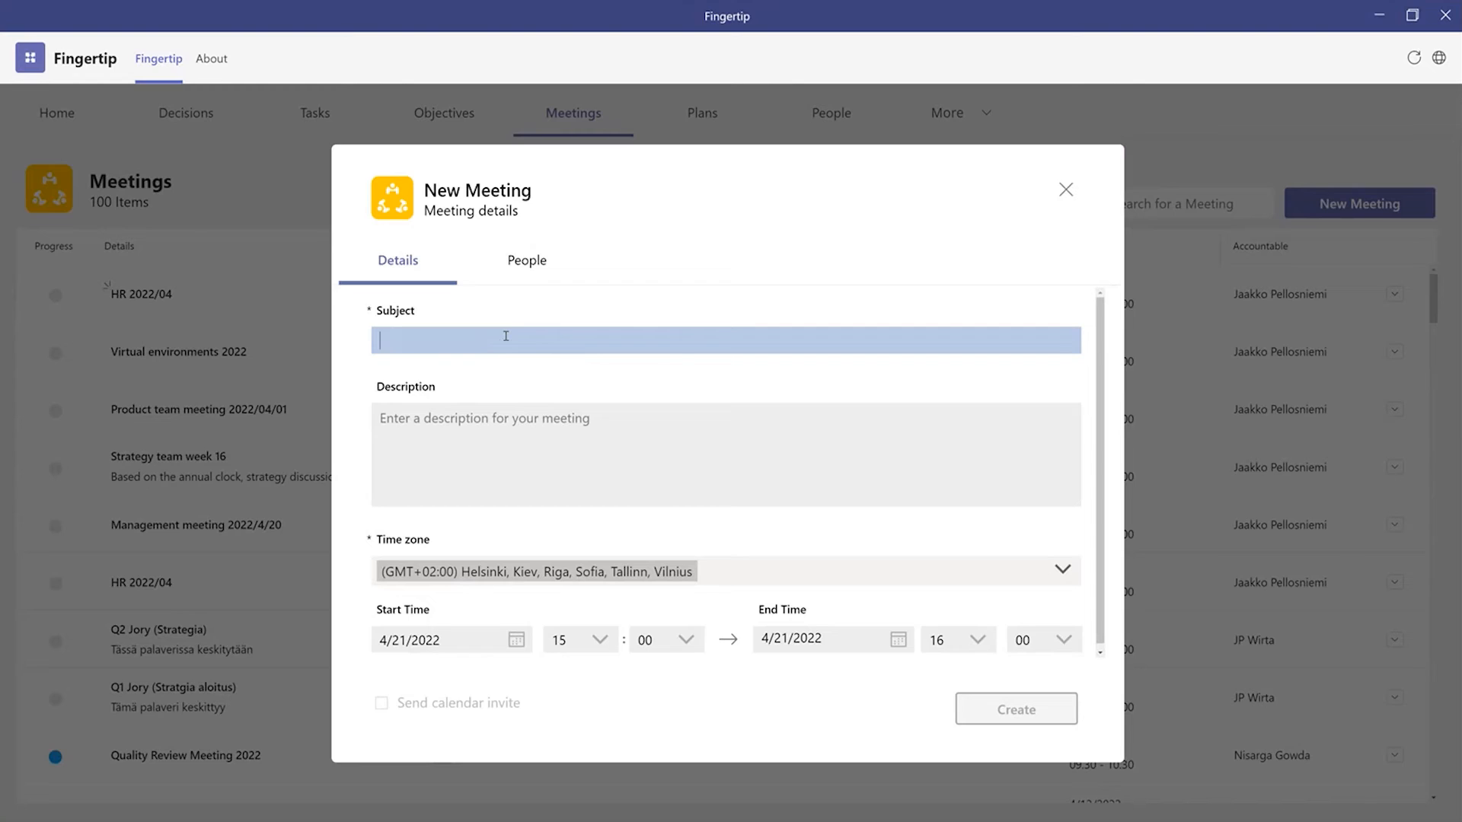
text(Investment board meeting 2022-07)
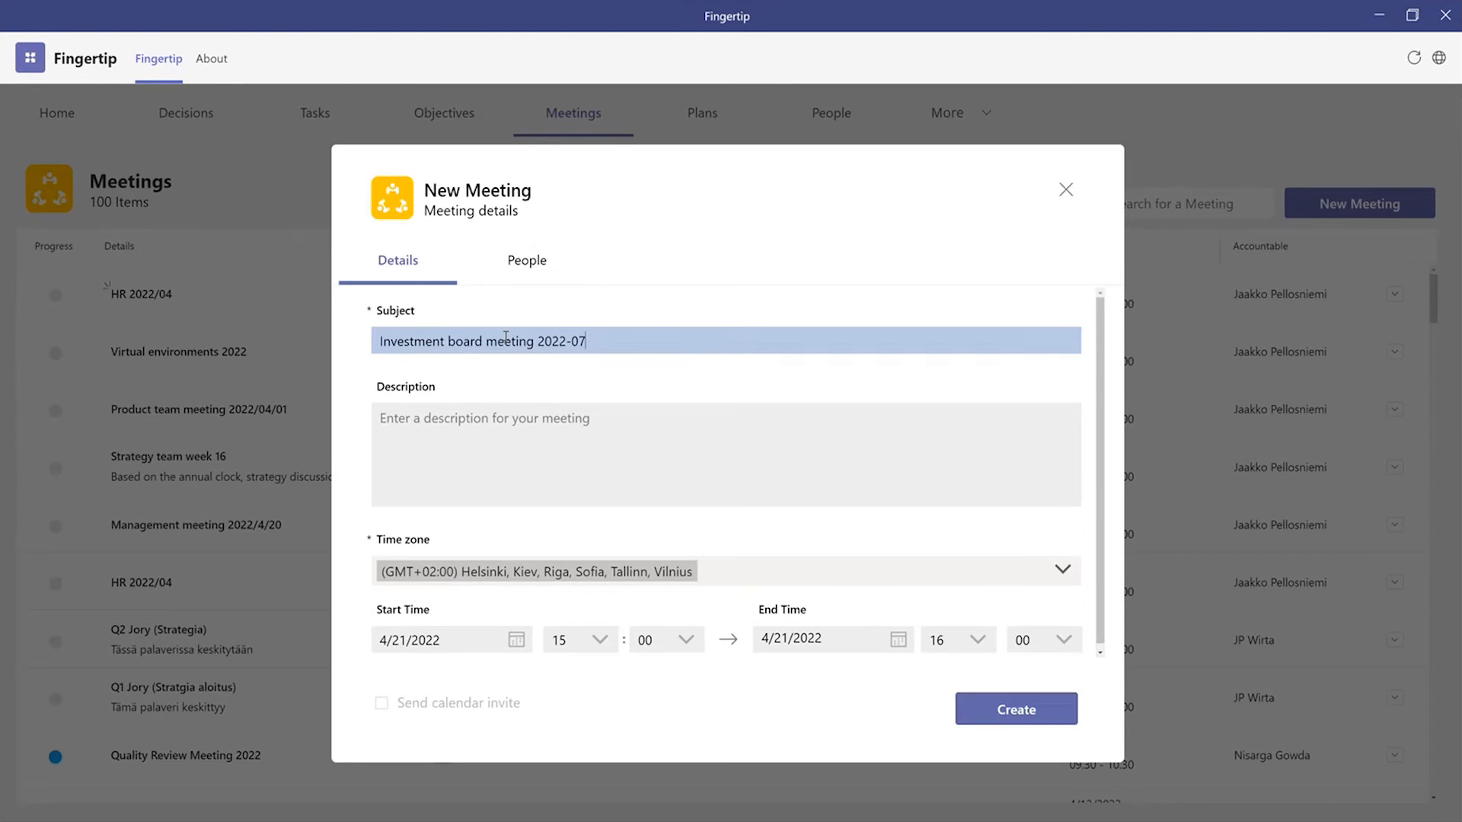
click(739, 425)
text(Investment portfolio, status and decisions. Focus on new investments.)
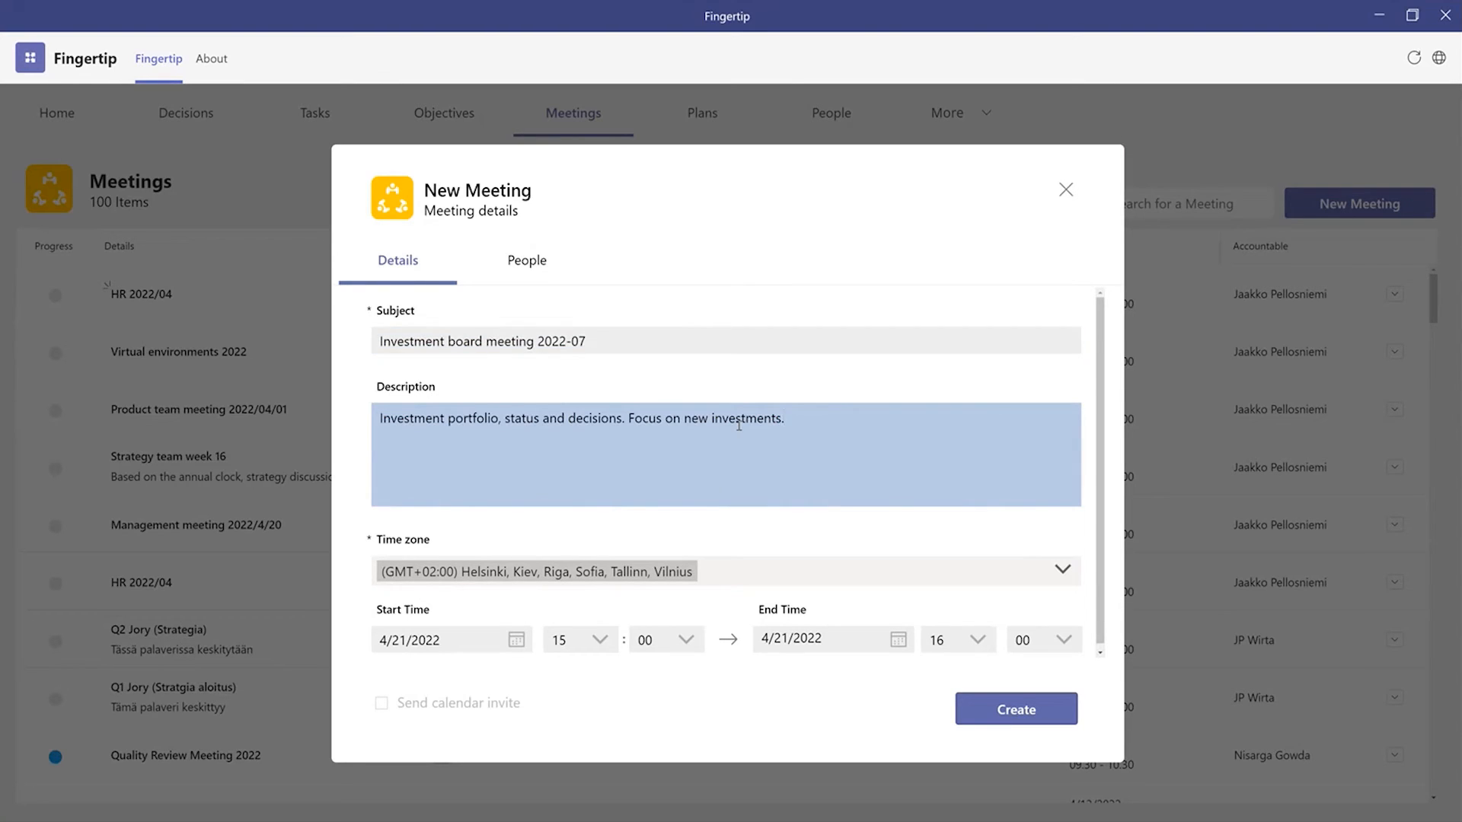
Step: Add the board members as responsible people for the new meeting and create it
click(509, 275)
click(491, 396)
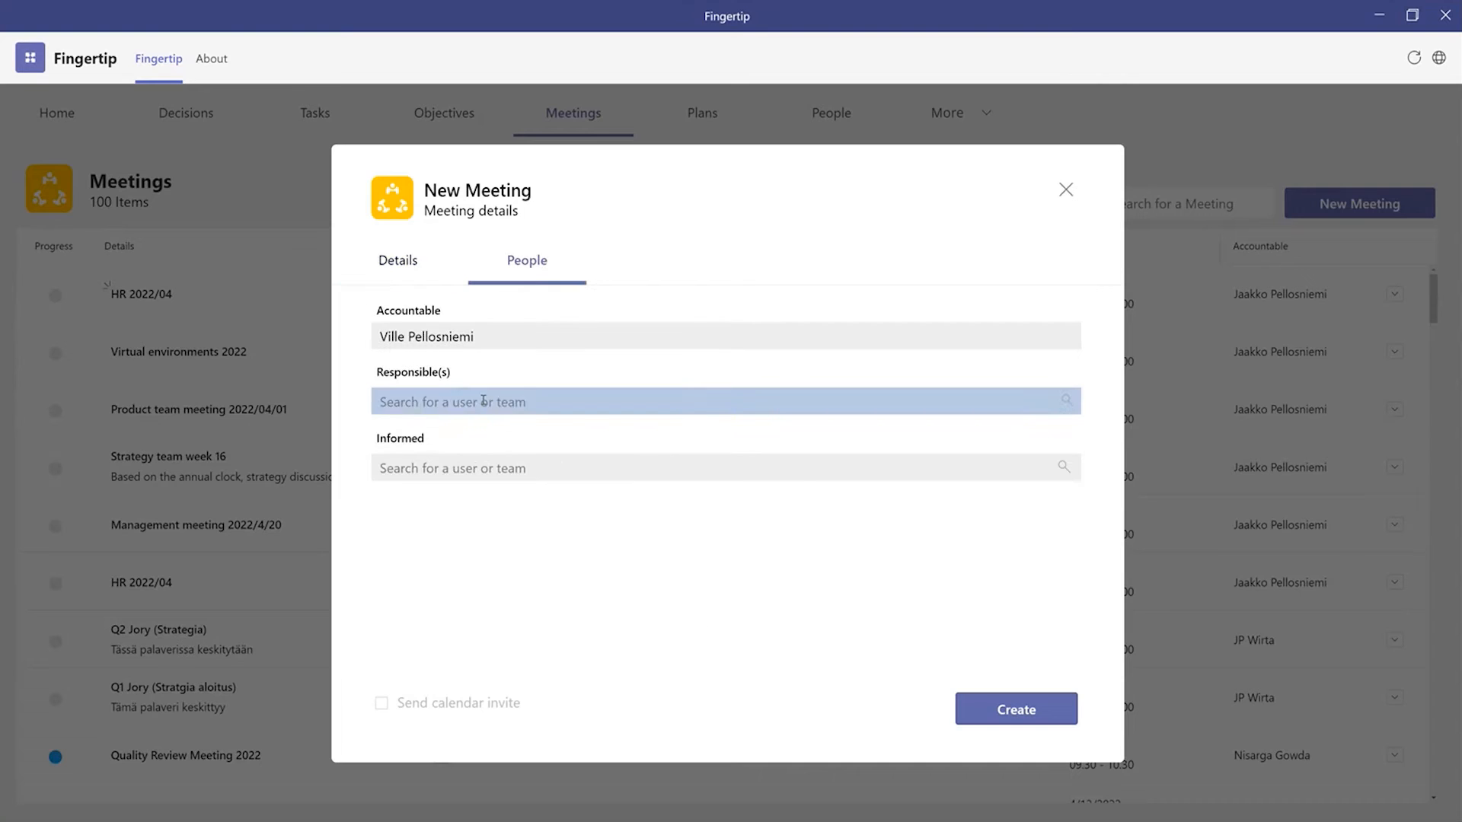
text(jaa)
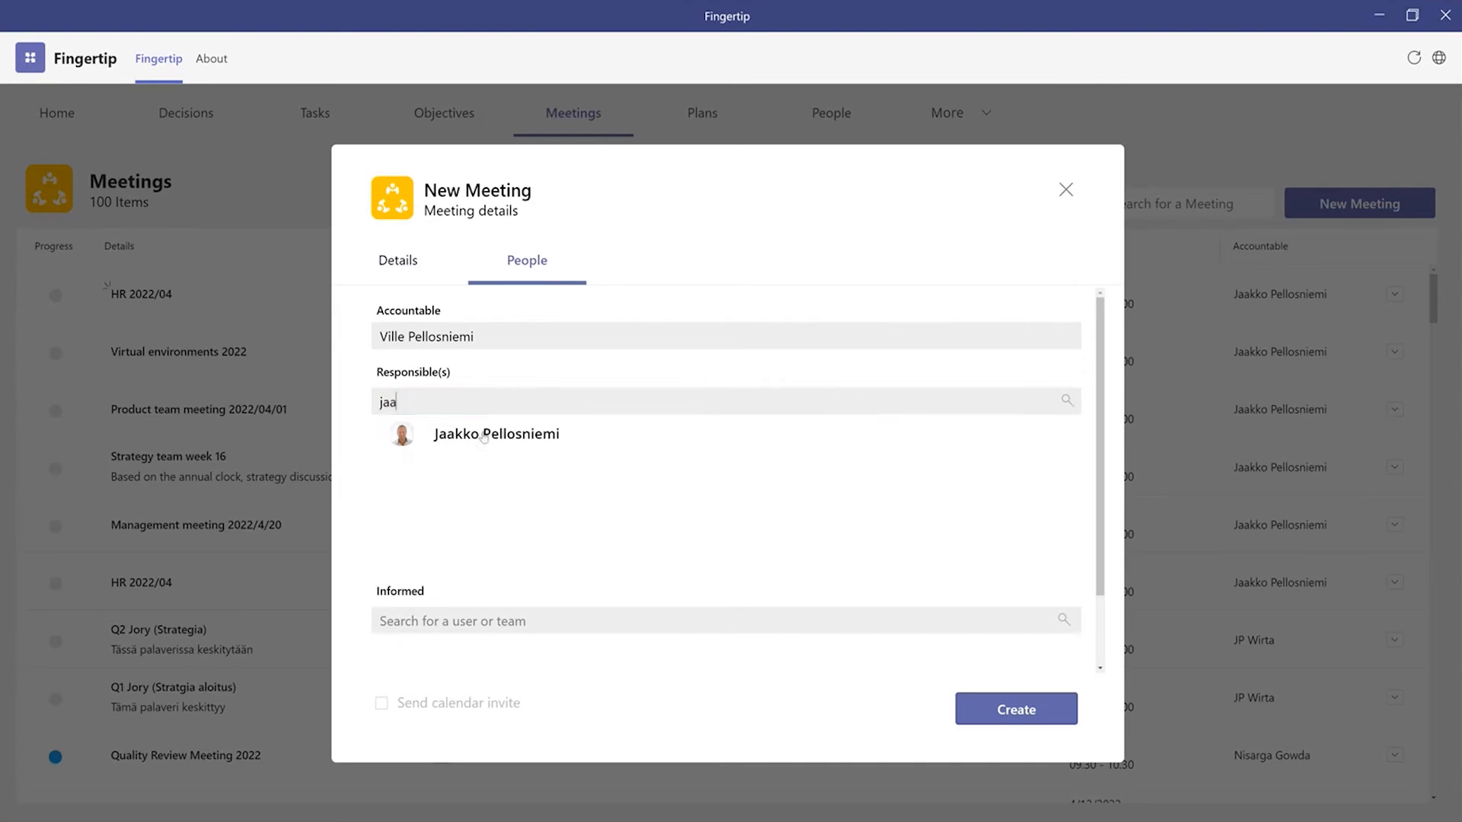
click(451, 430)
text(mi)
click(452, 456)
text(kimm)
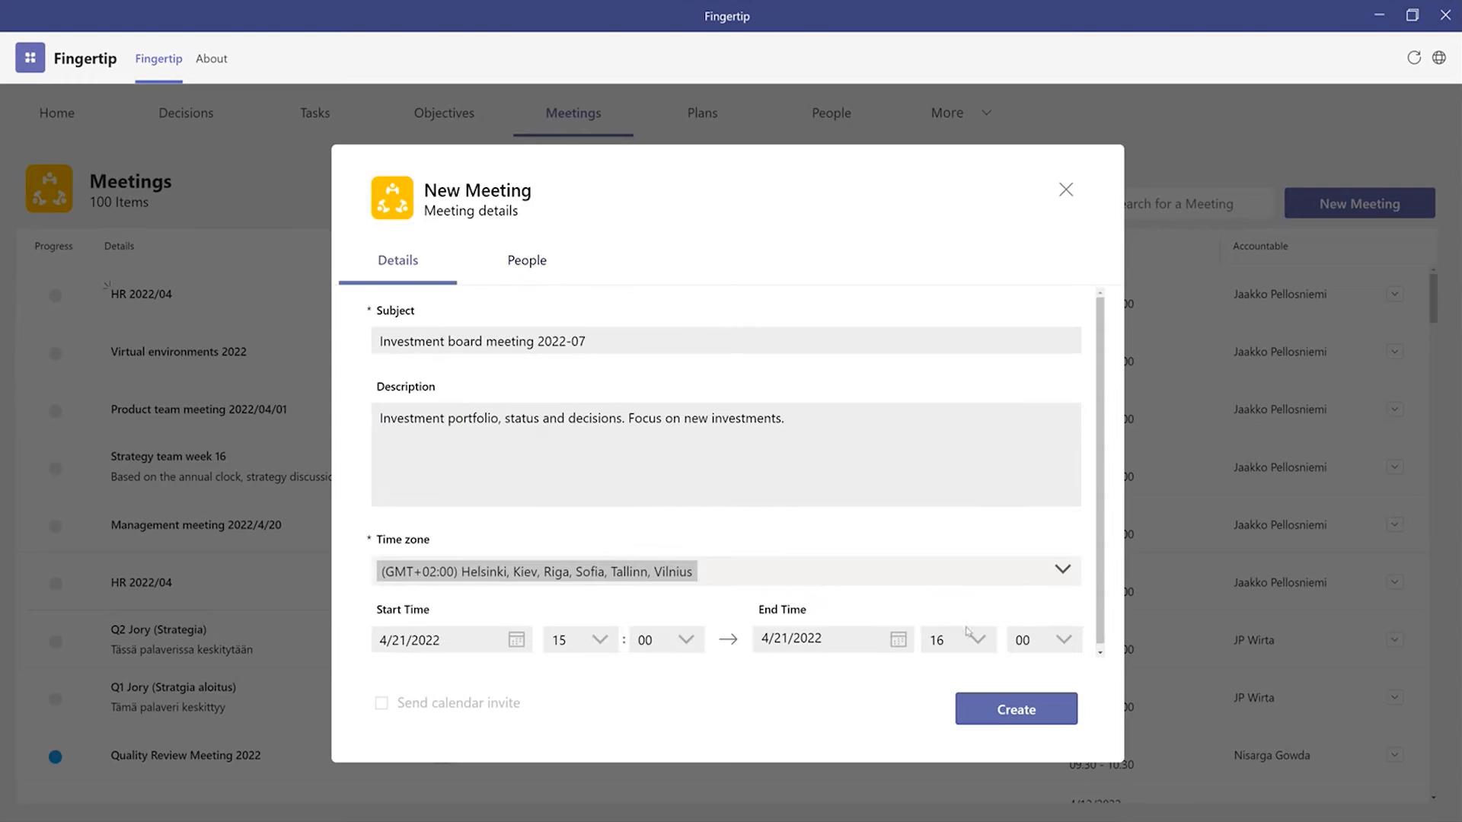
click(1020, 709)
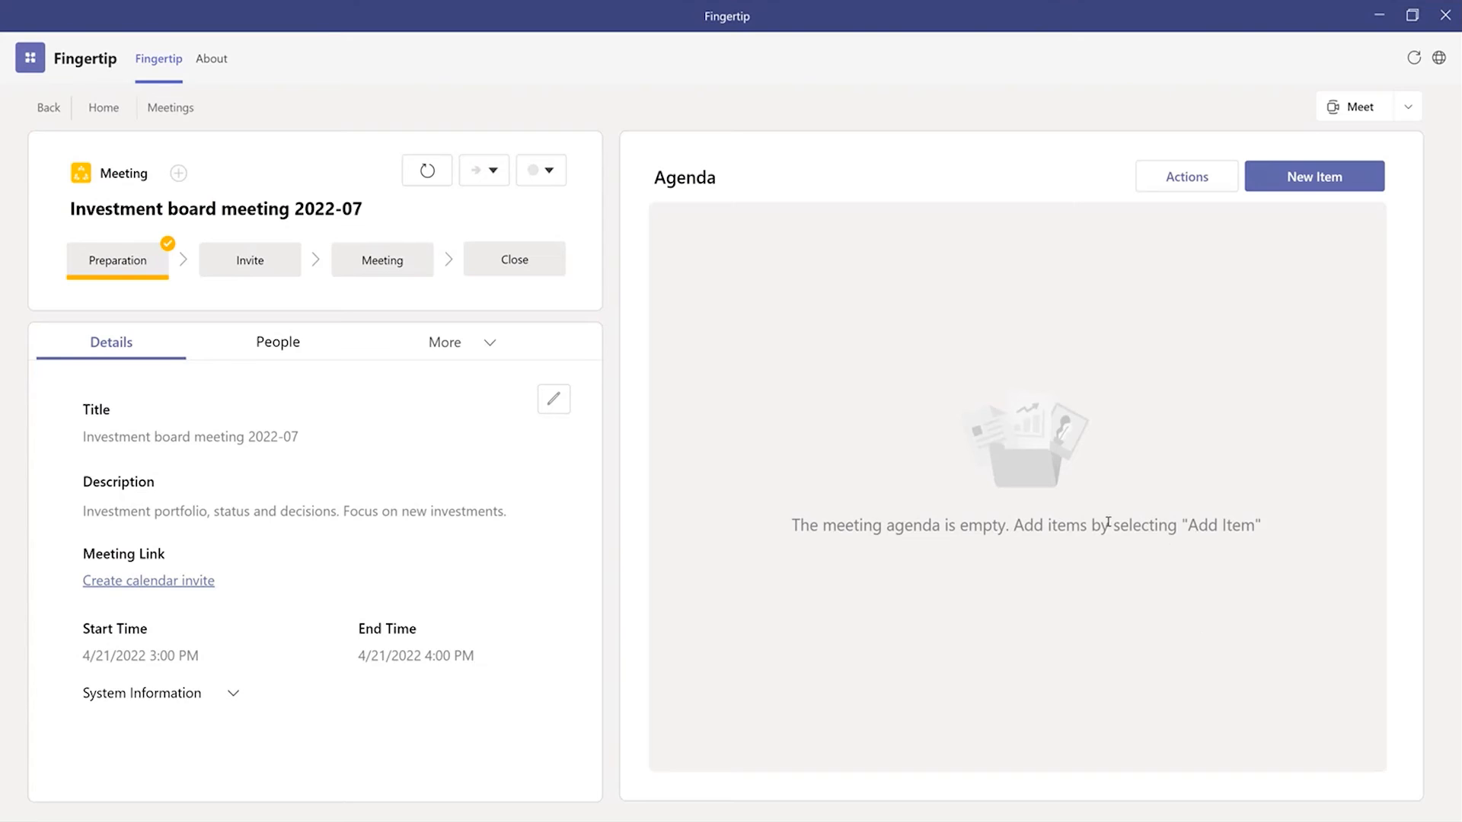
Step: Add a first agenda item titled "Welcome – opening words" with a duration of 10 minutes
click(1320, 187)
click(493, 259)
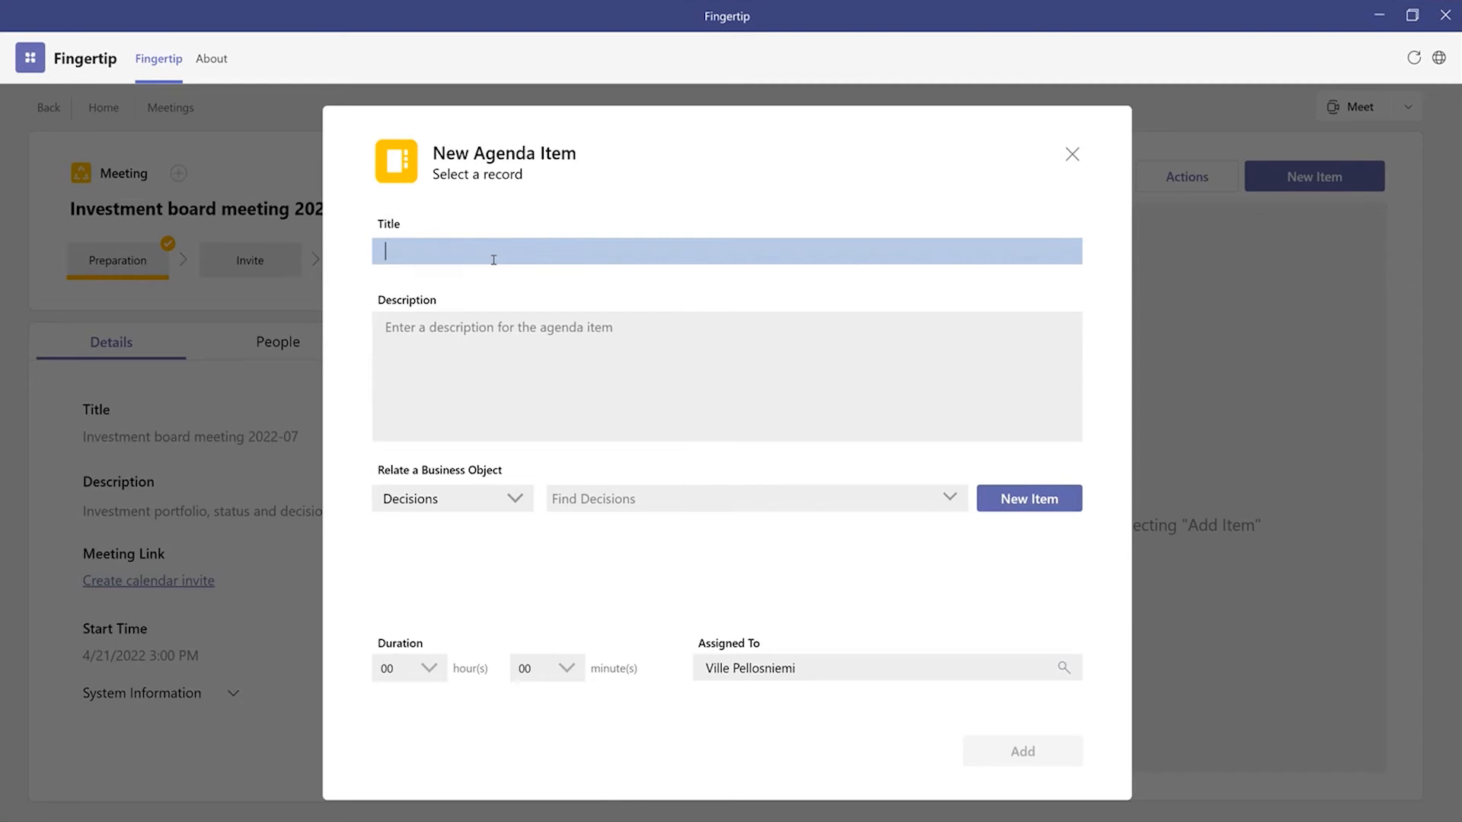
text(Welcome – opening words)
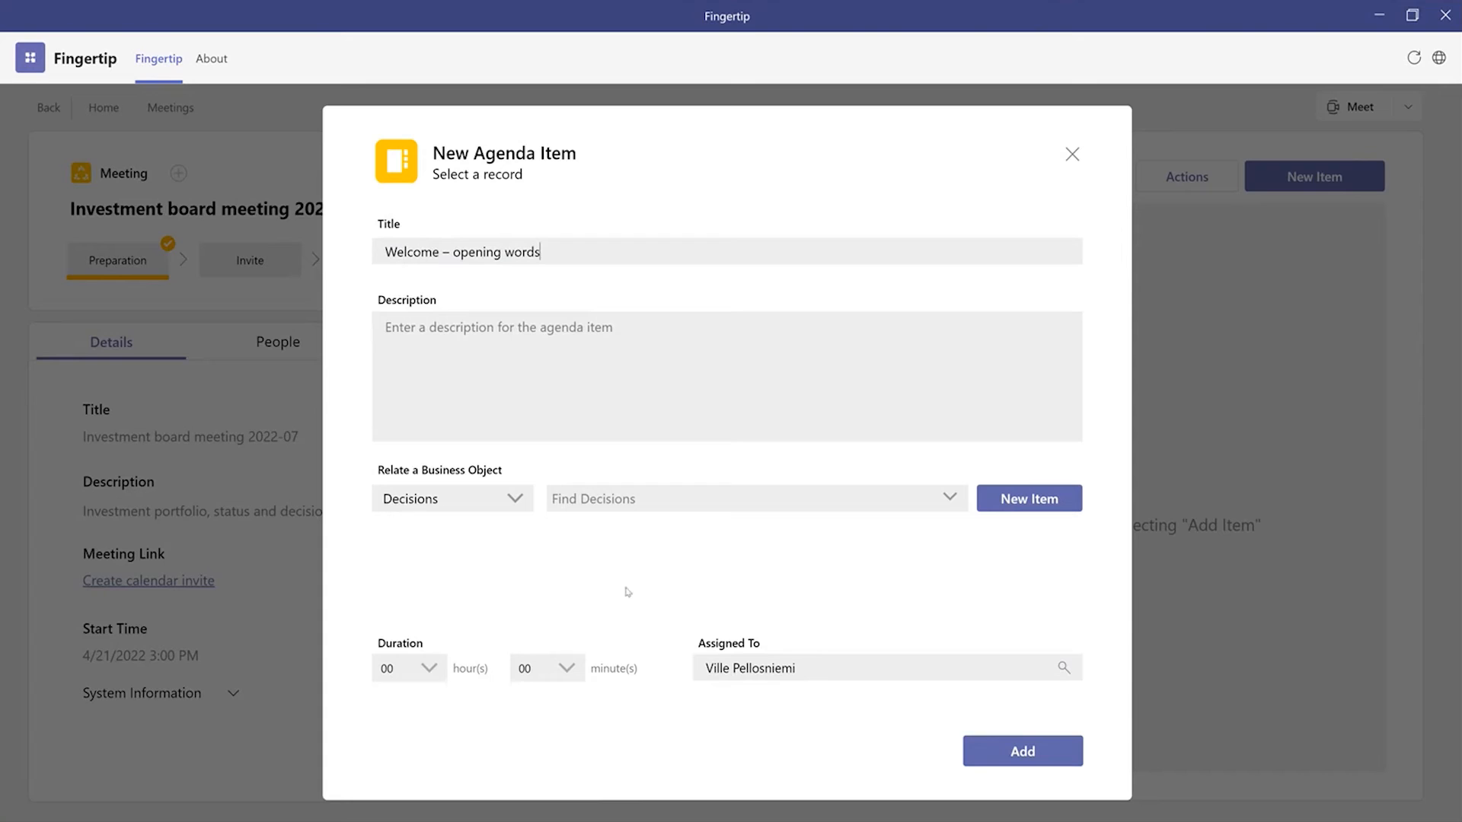
click(567, 668)
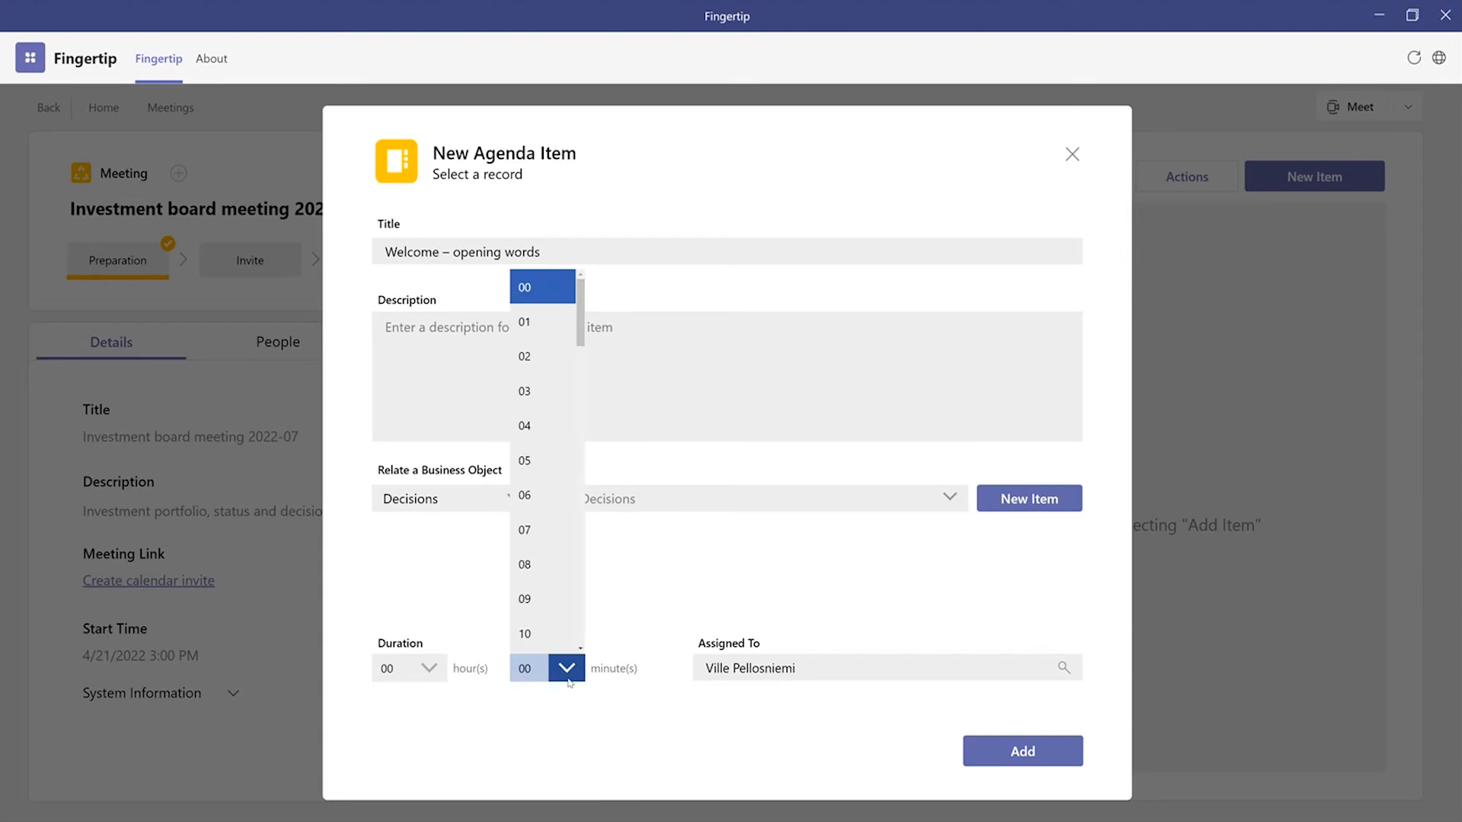
click(542, 634)
click(1022, 752)
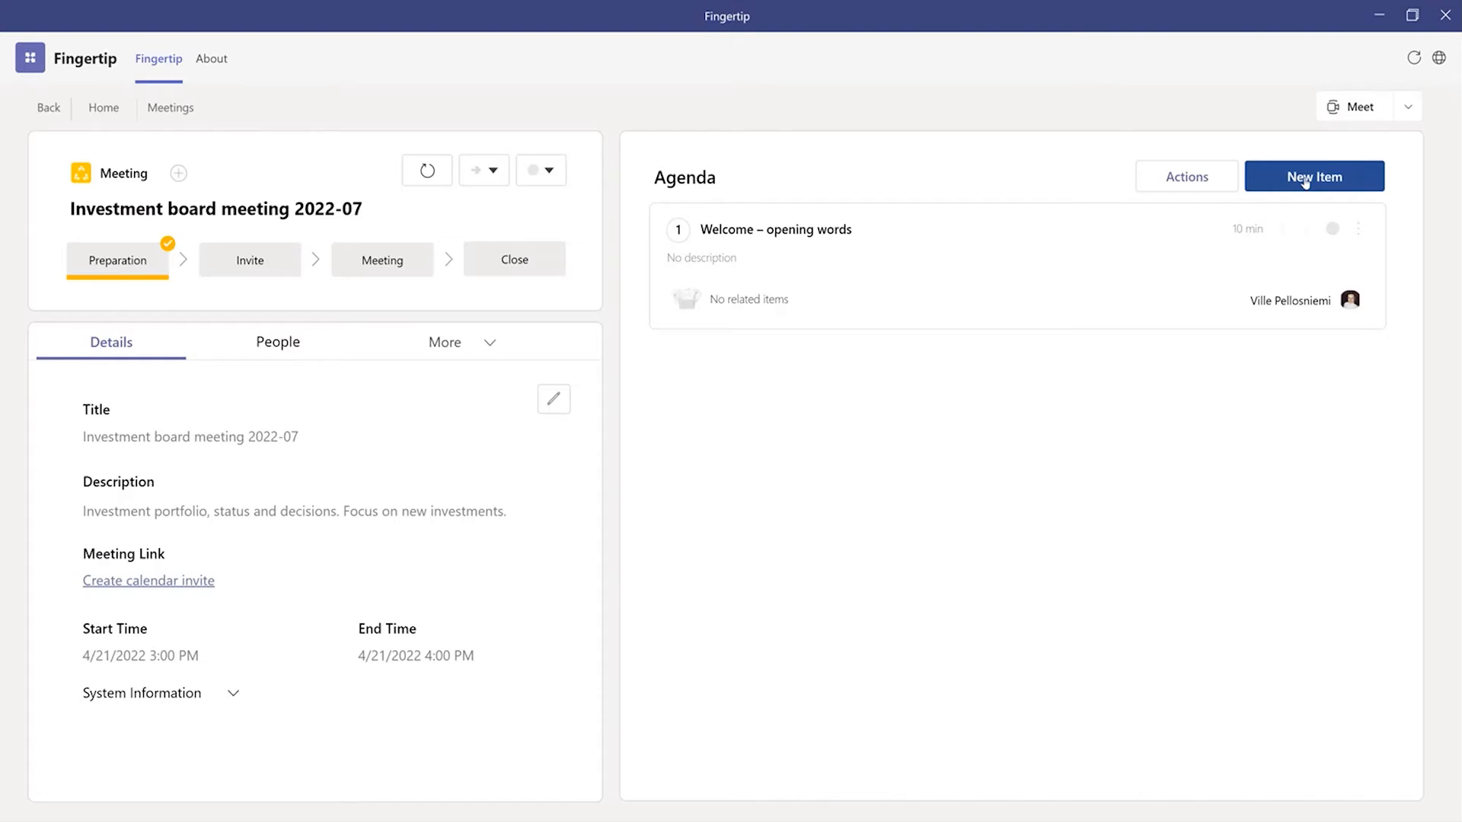
Step: Add an agenda item titled "New investments - Overview" with a duration of 10 minutes
click(1308, 185)
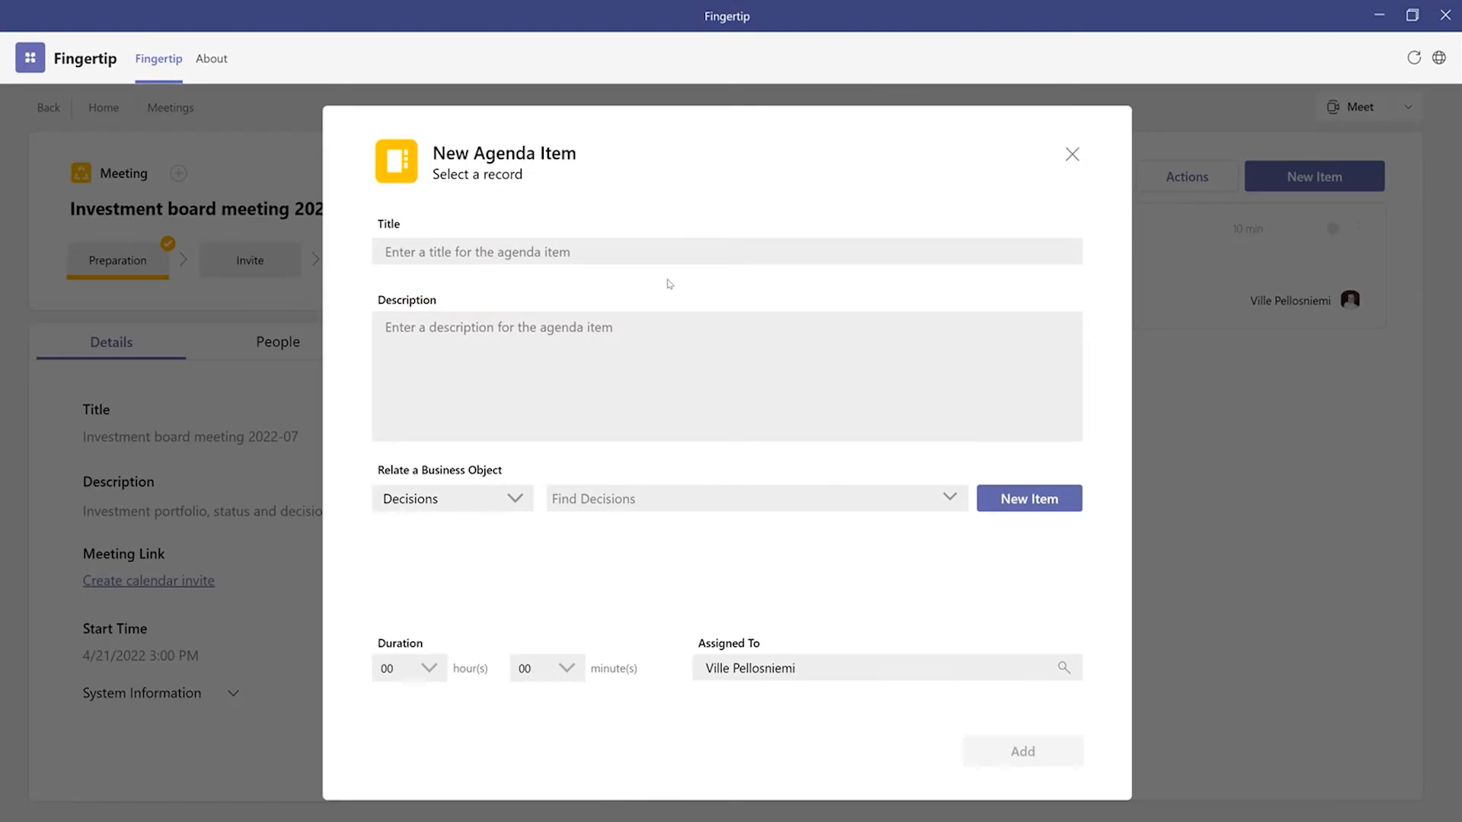
click(622, 252)
text(New investment)
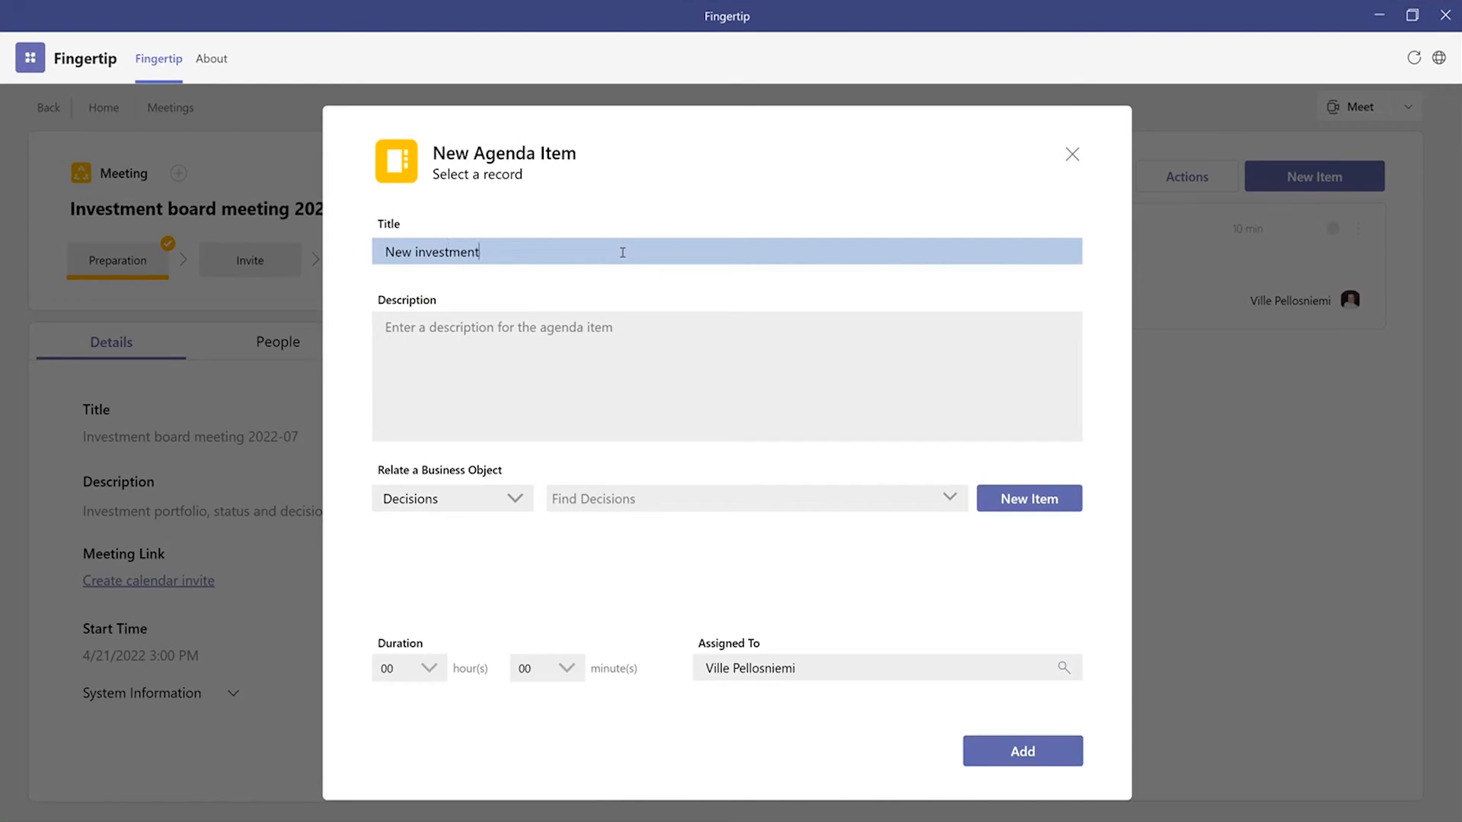
text(s - Overview)
click(547, 668)
click(545, 630)
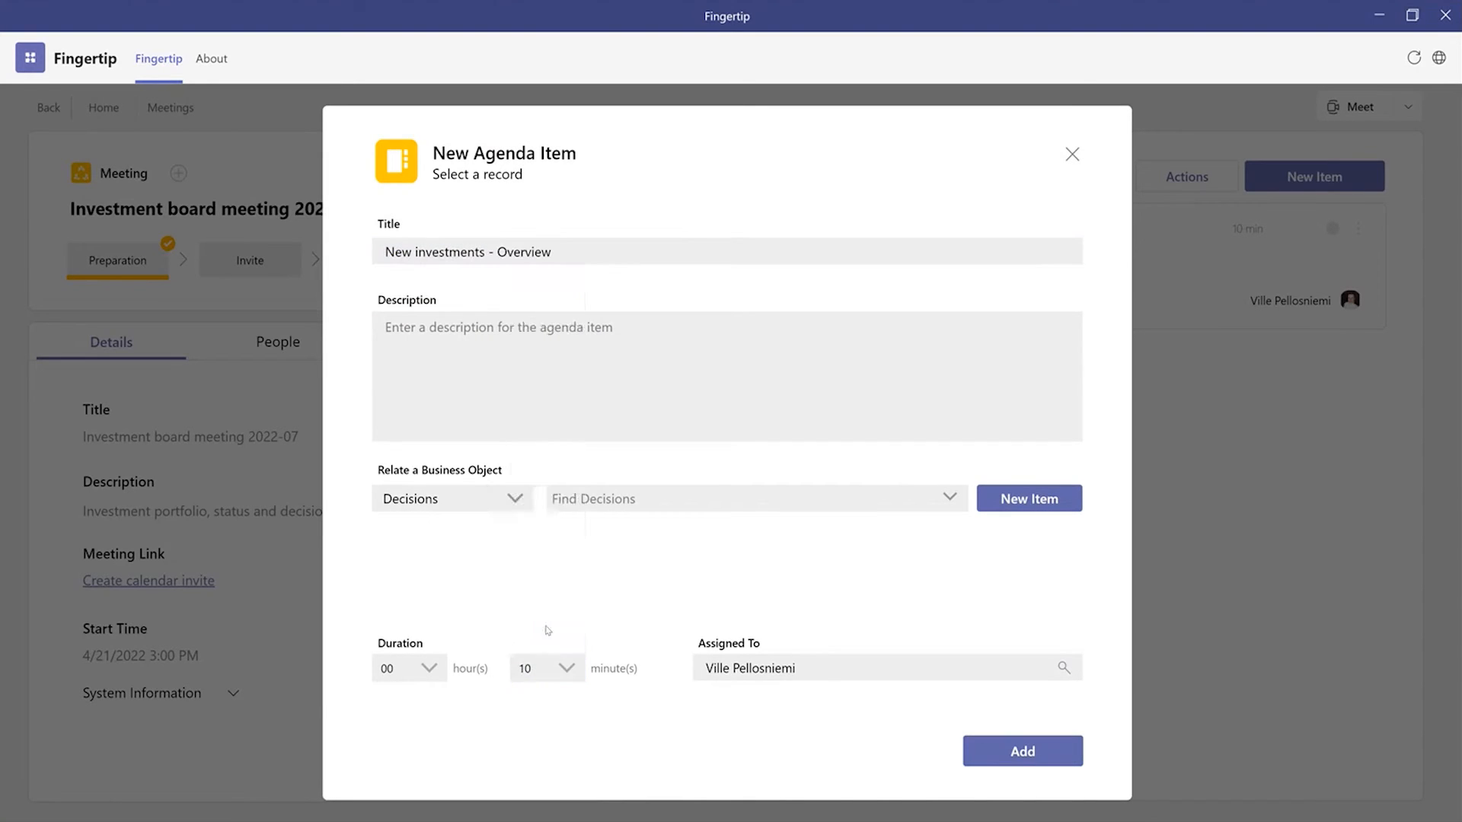
click(1023, 750)
Step: Add a 15-minute agenda item titled "Investments decisons" and relate the decision "Investing 2,5M€ in ACME Green Tech for 13% in March 2022" to it
click(1266, 178)
click(593, 248)
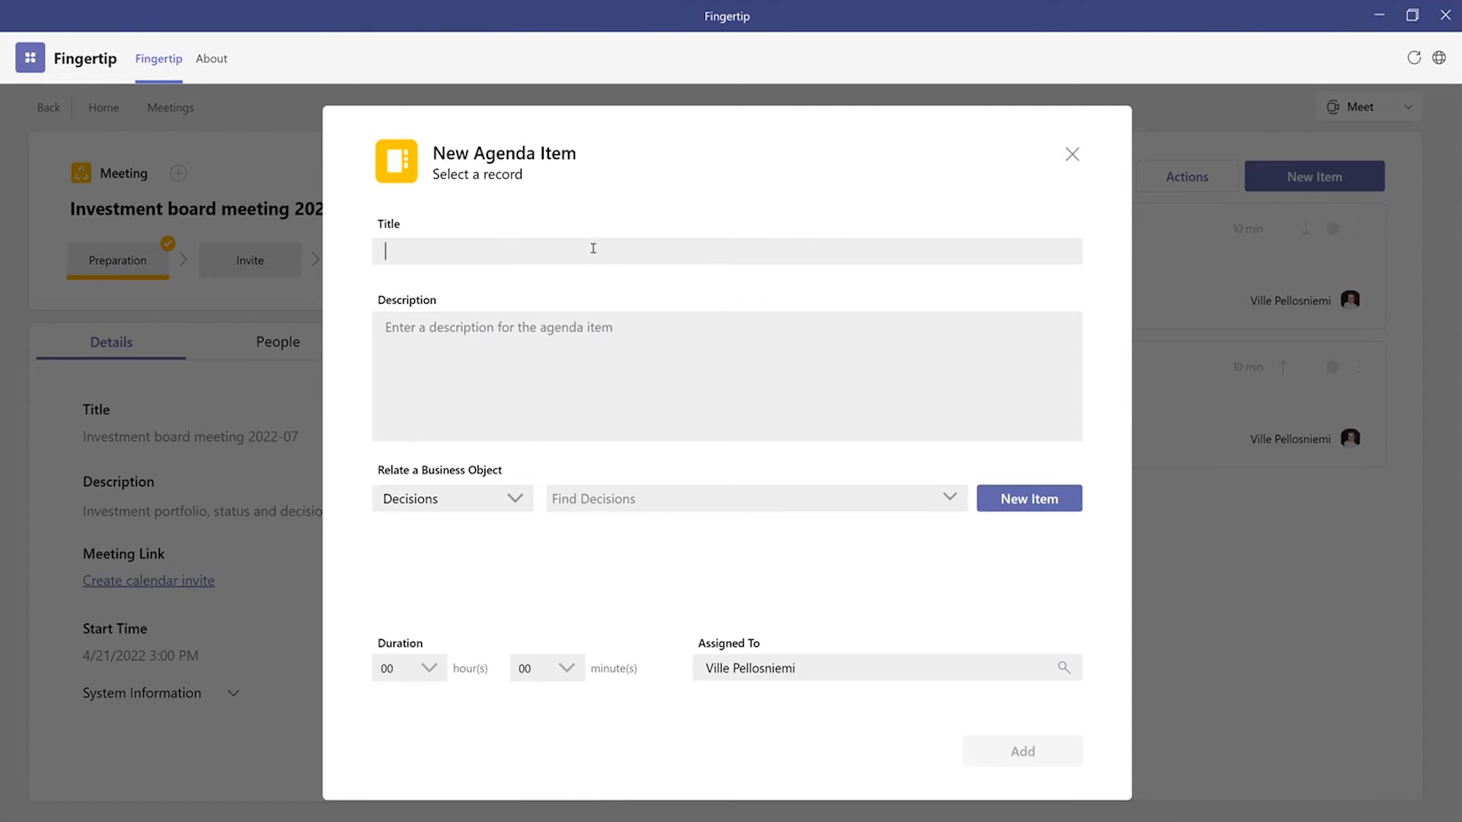
text(Investme)
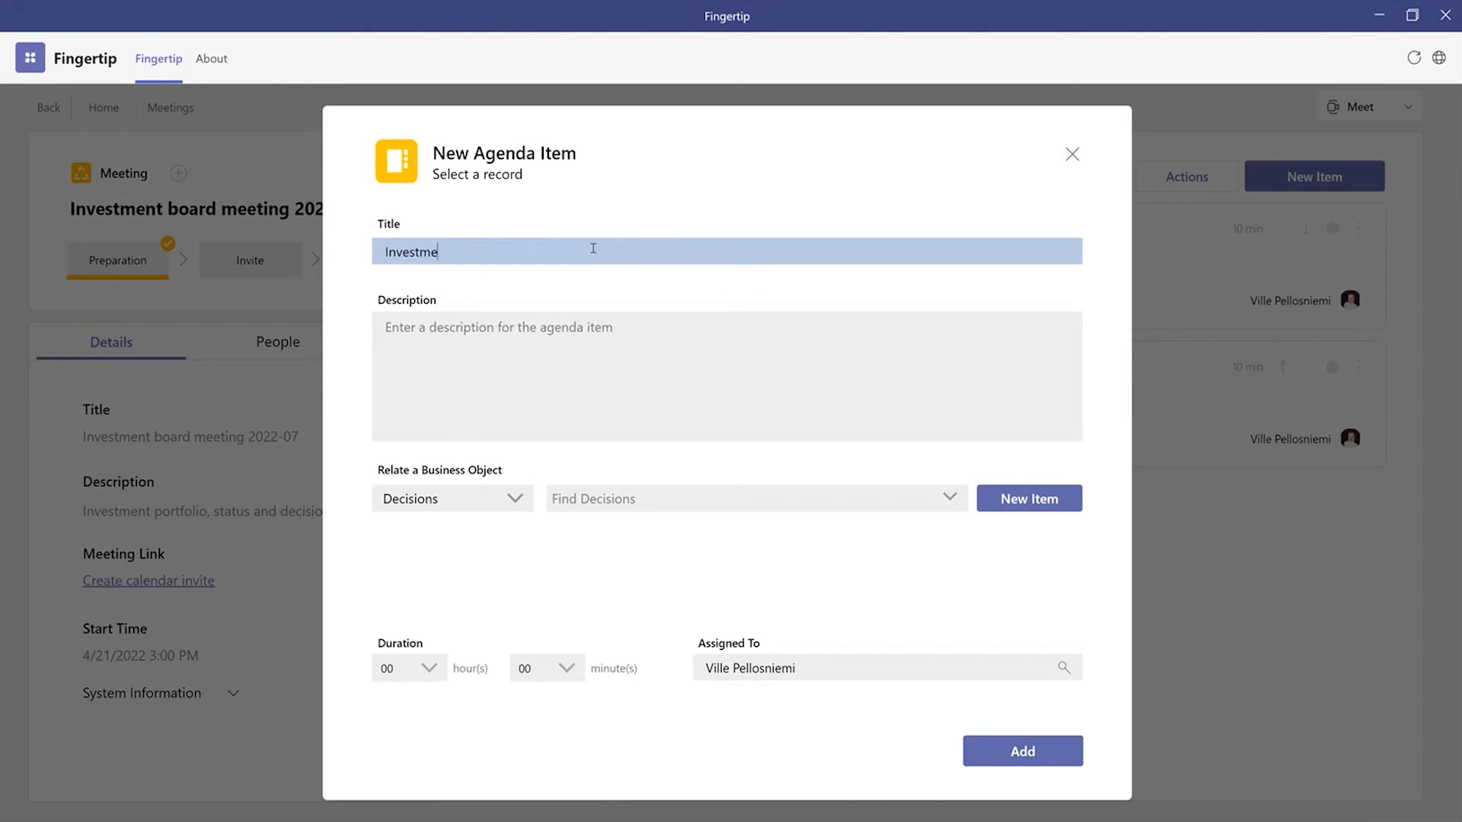
text(nts decisons)
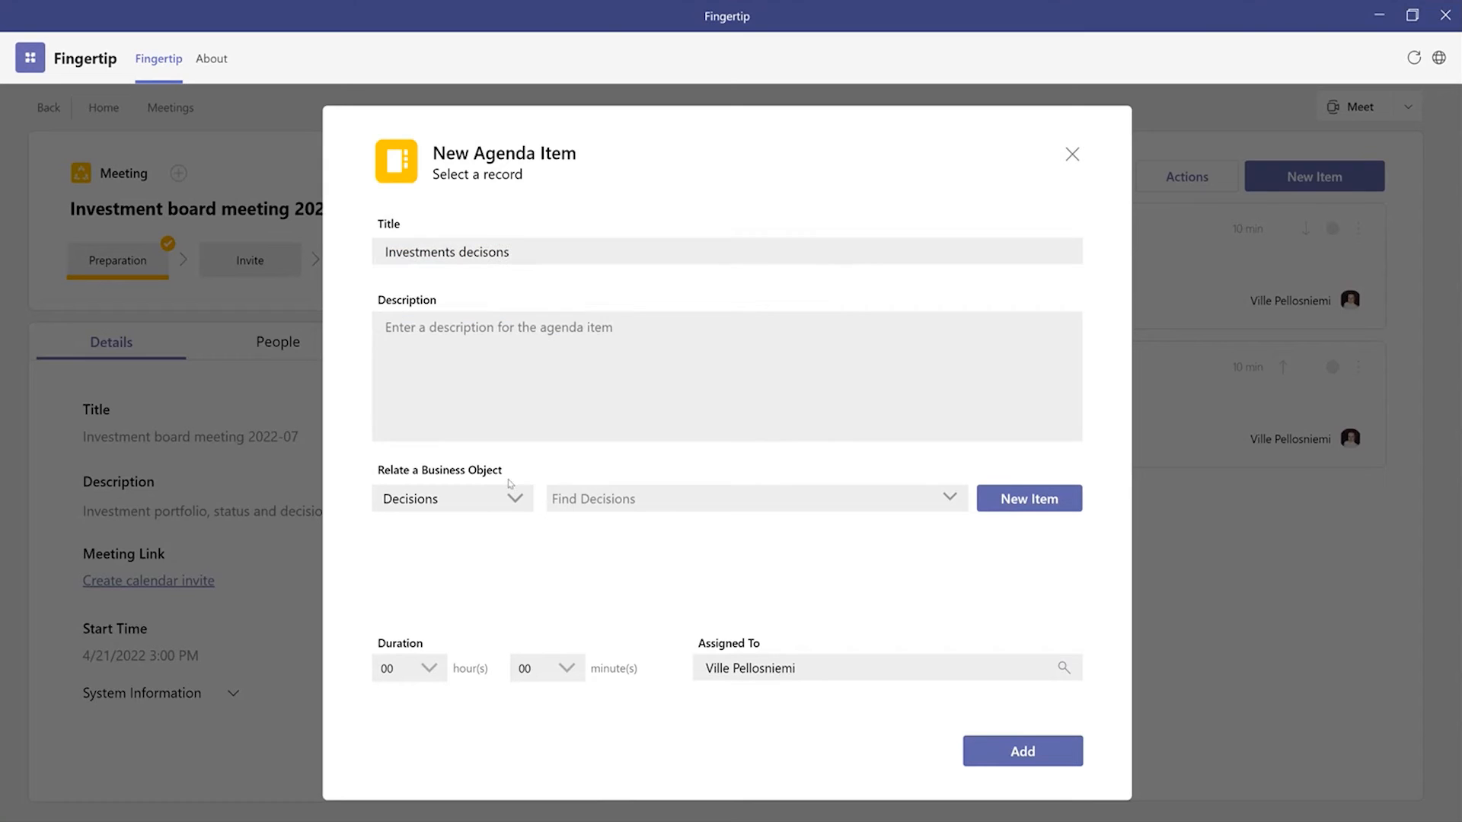
click(606, 504)
key(Down)
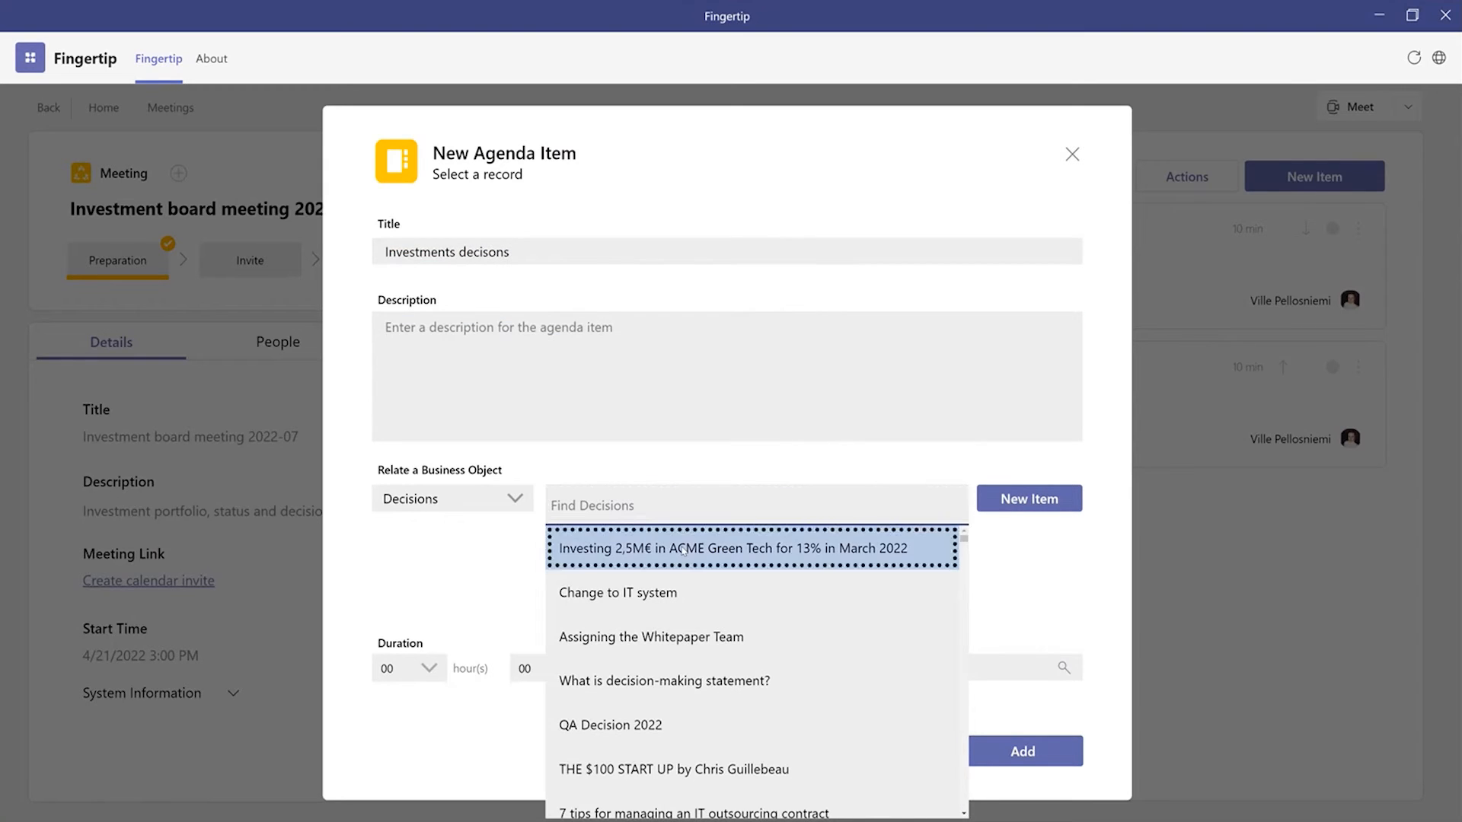
key(Return)
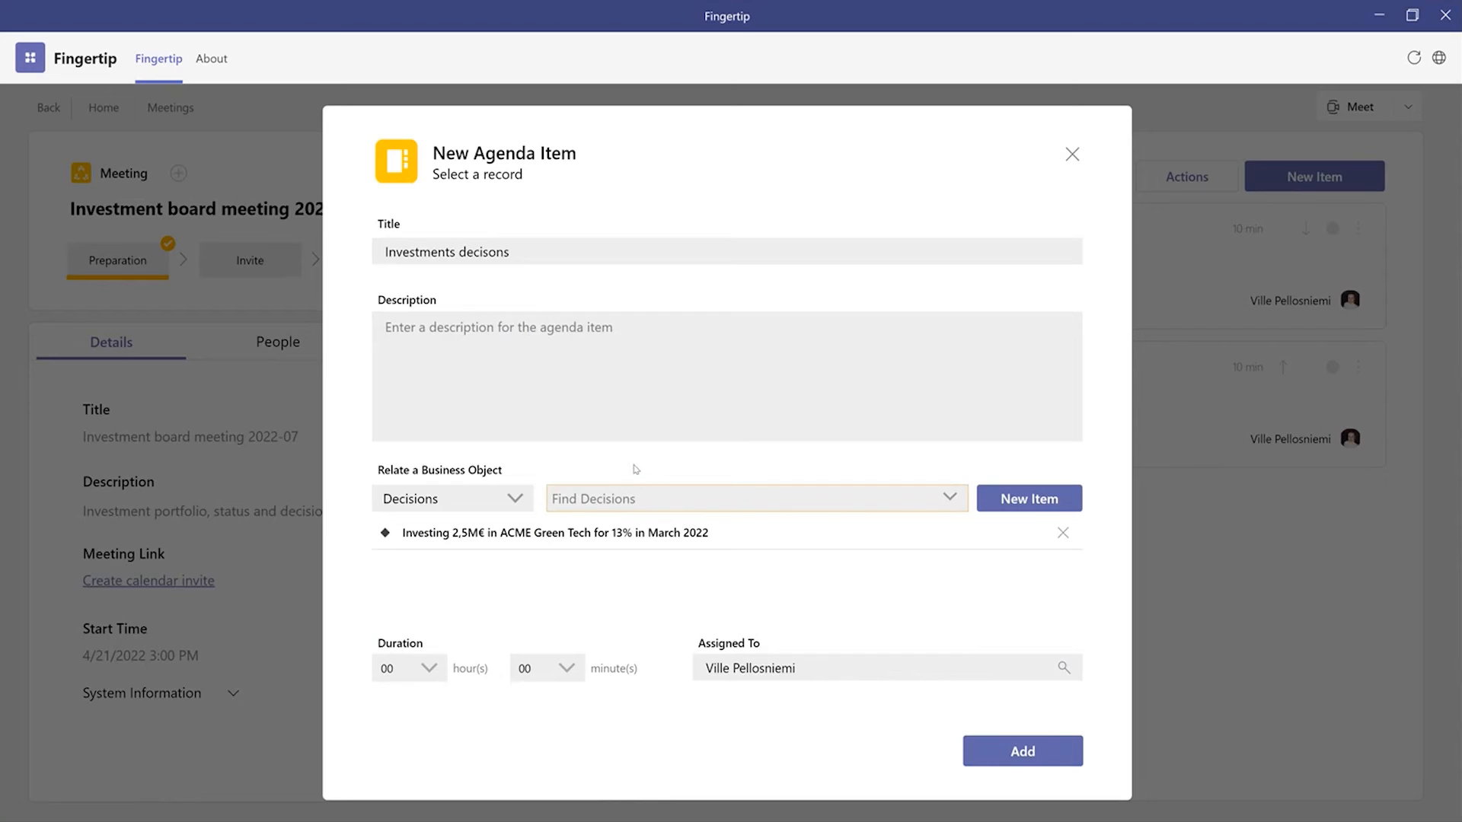
click(567, 667)
scroll(550, 534, down, 2)
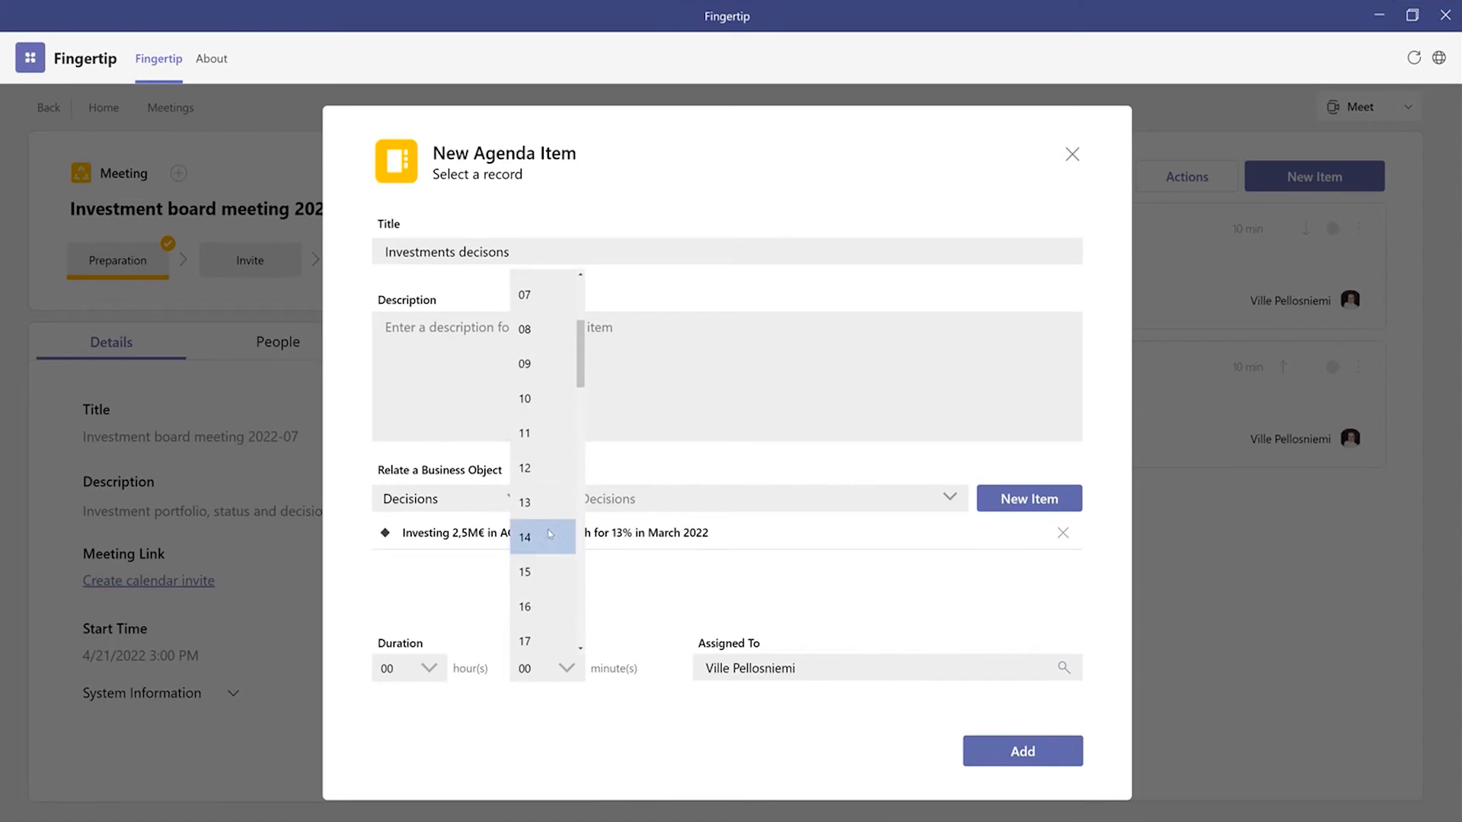
click(560, 567)
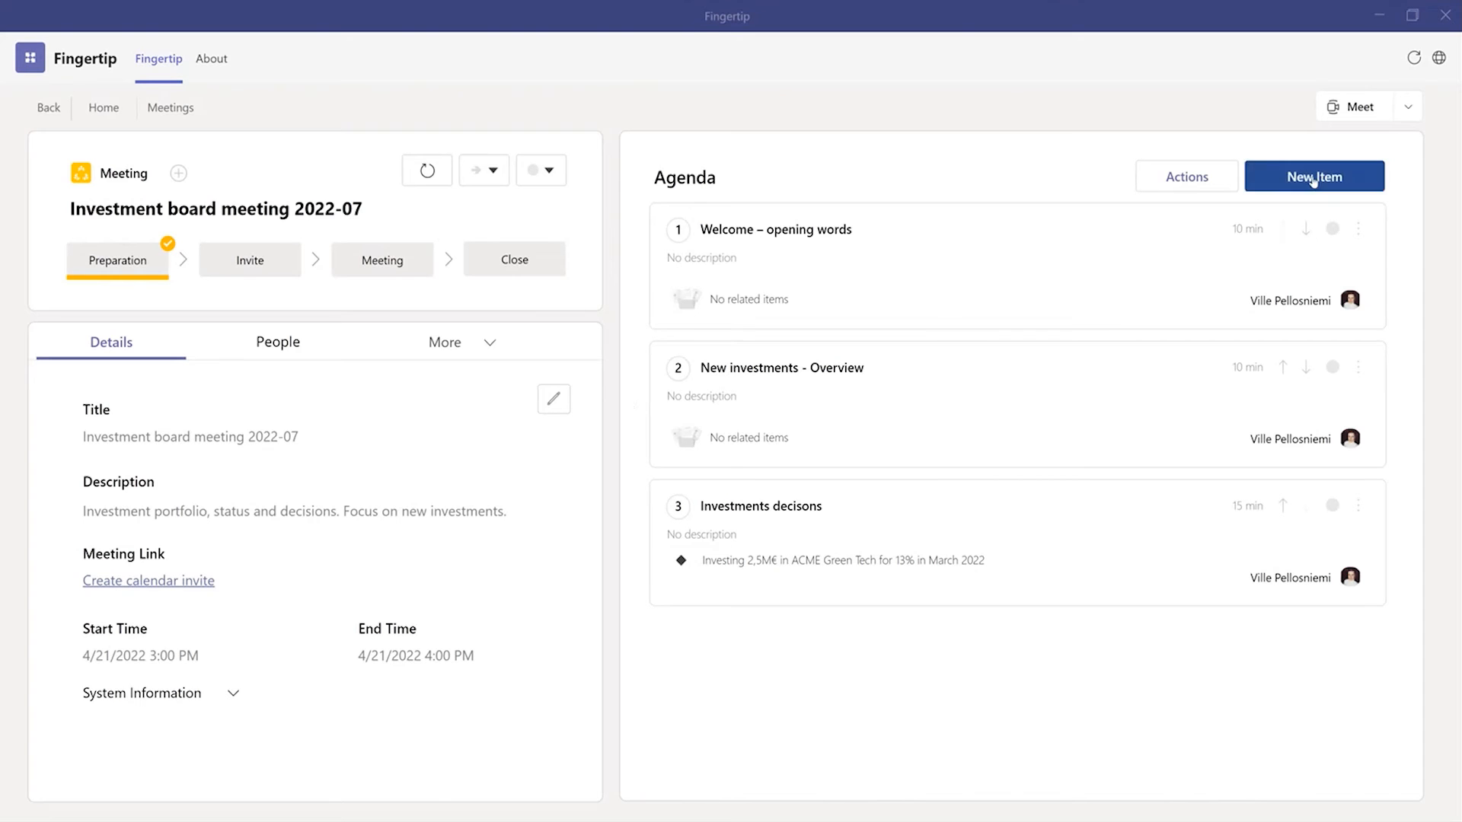
Step: Start another agenda item titled "For action" and begin a new task related to it
click(1312, 180)
click(583, 261)
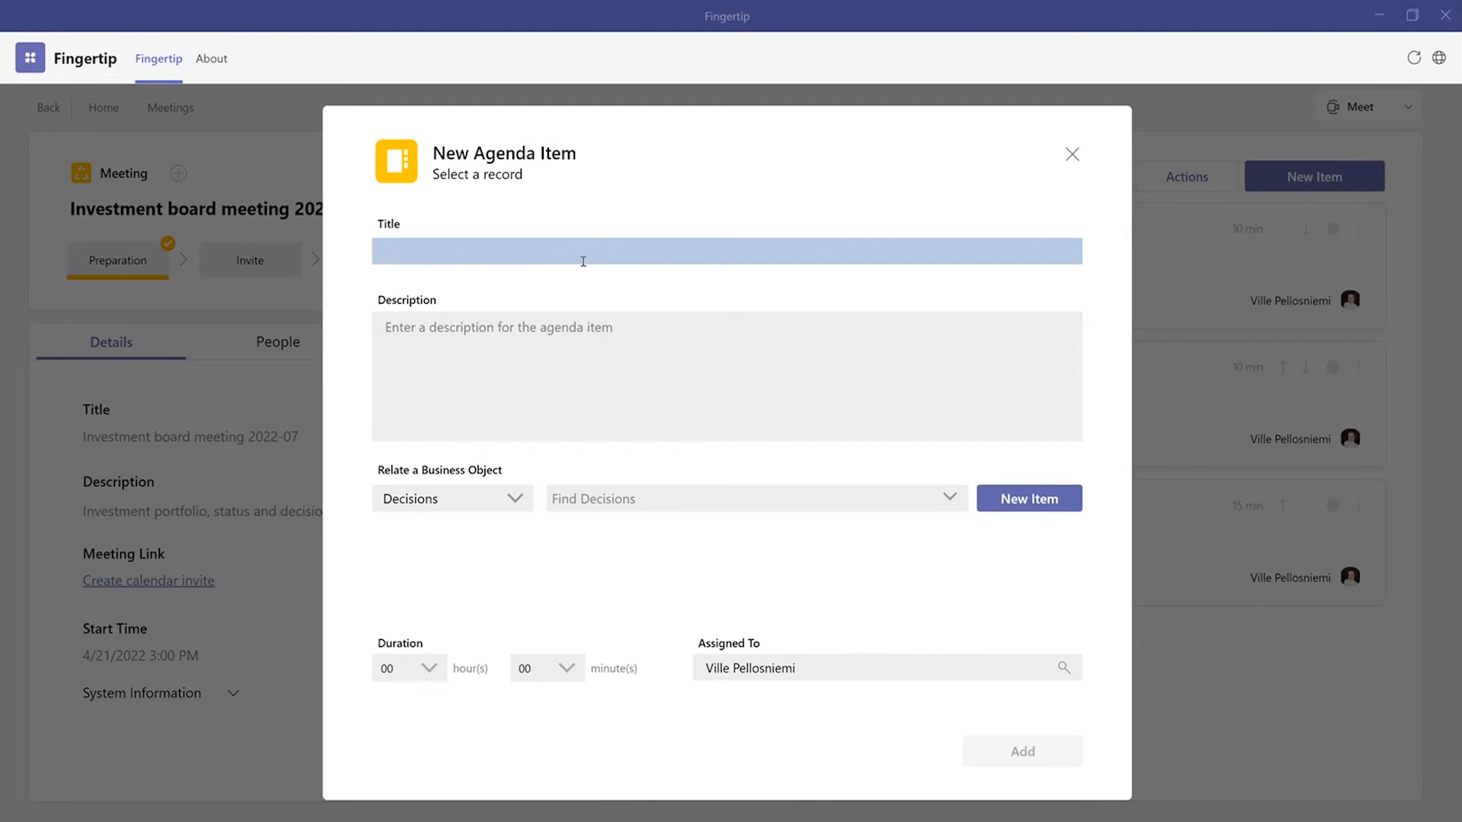
text(For action)
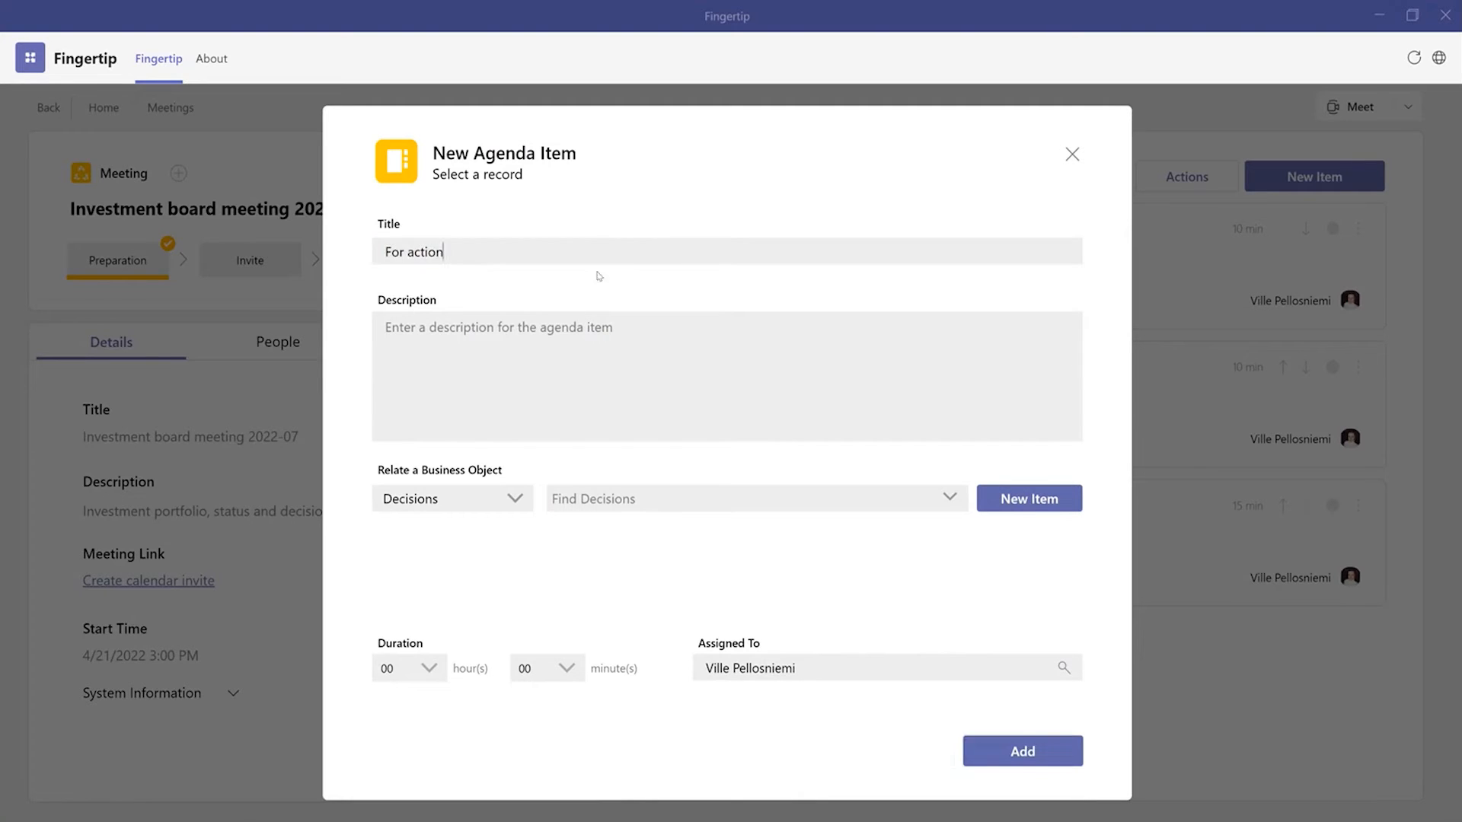
click(1025, 504)
click(1015, 355)
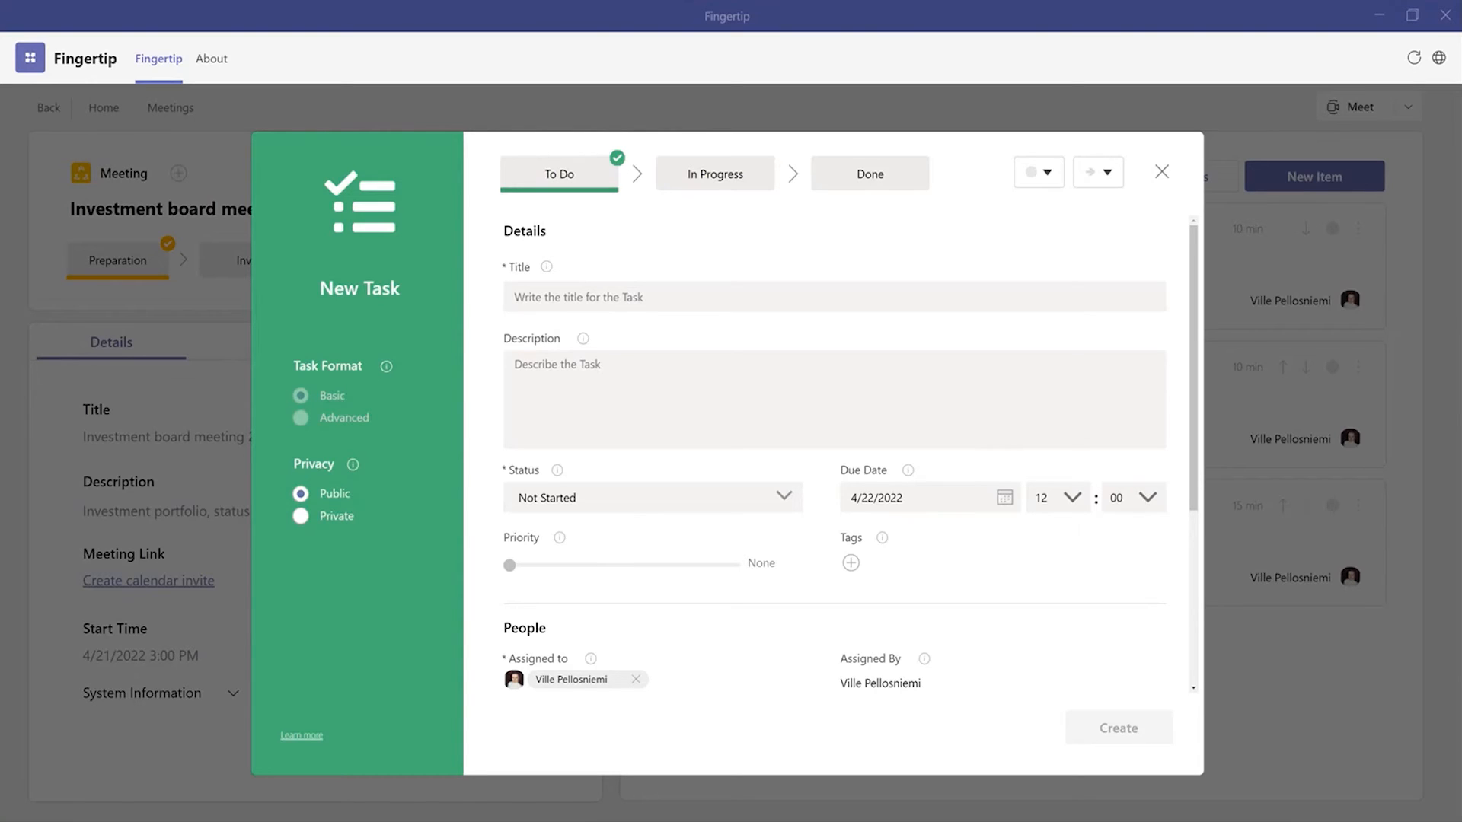
Step: Title the task "Arrange a sales competition for Q2/2022", with status In Progress and priority High
click(679, 302)
text(Arrange a sales competition for Q2/2022)
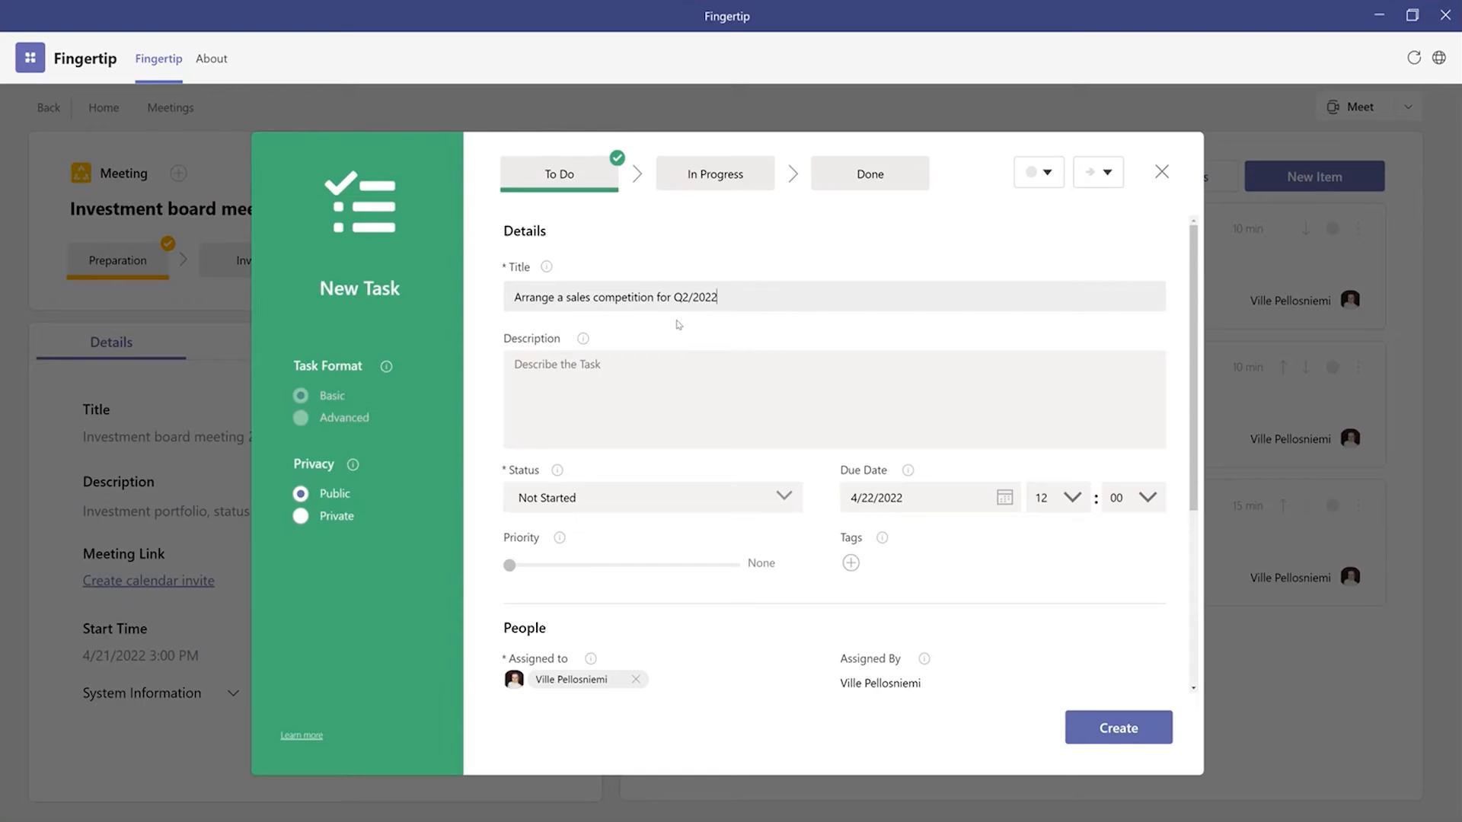
click(595, 494)
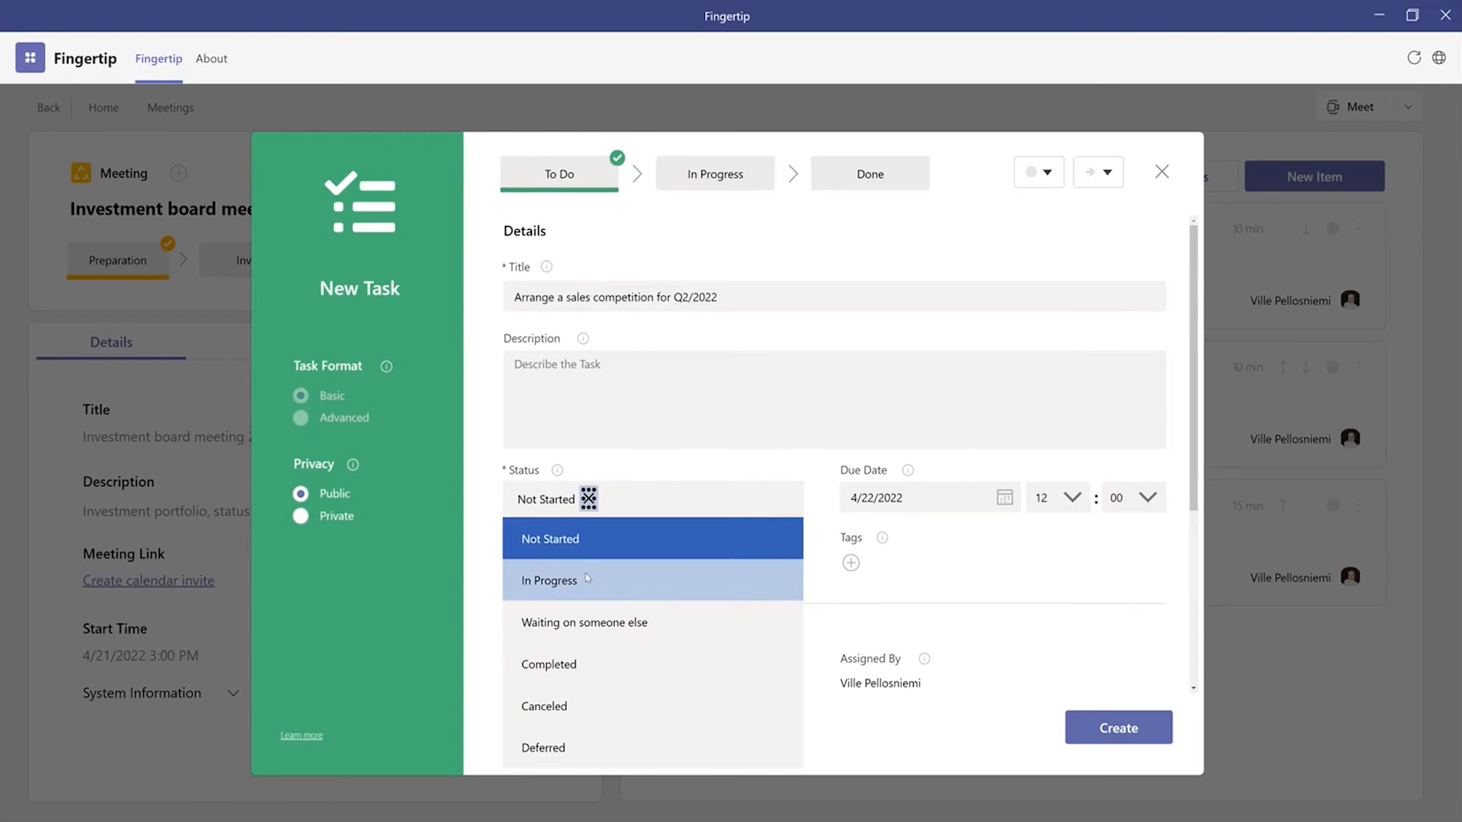
click(587, 578)
drag(507, 564, 681, 564)
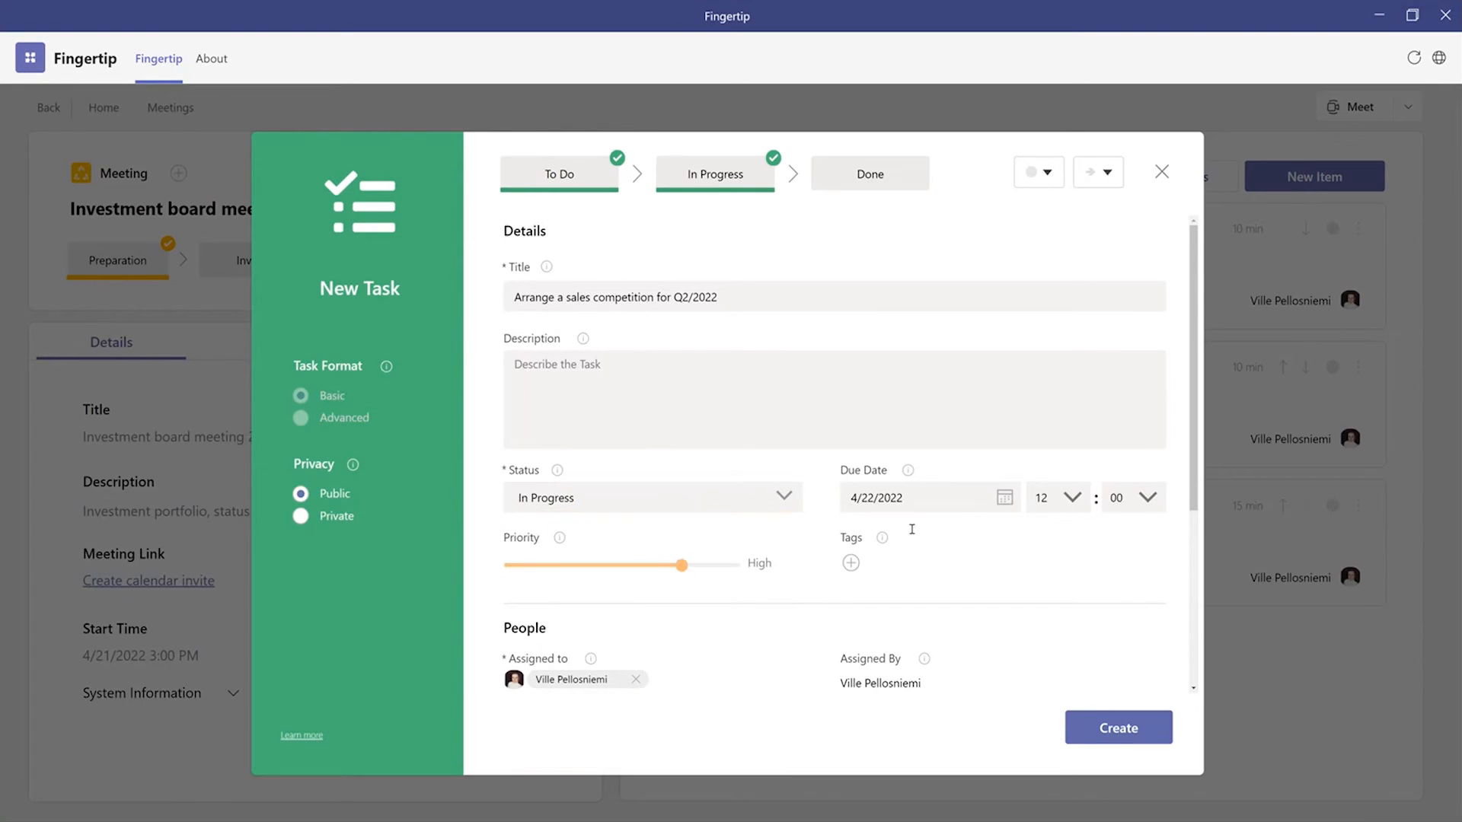
Step: Set the task's due date to 4/23/2022, create the task and add the "For action" item to the agenda
click(1005, 498)
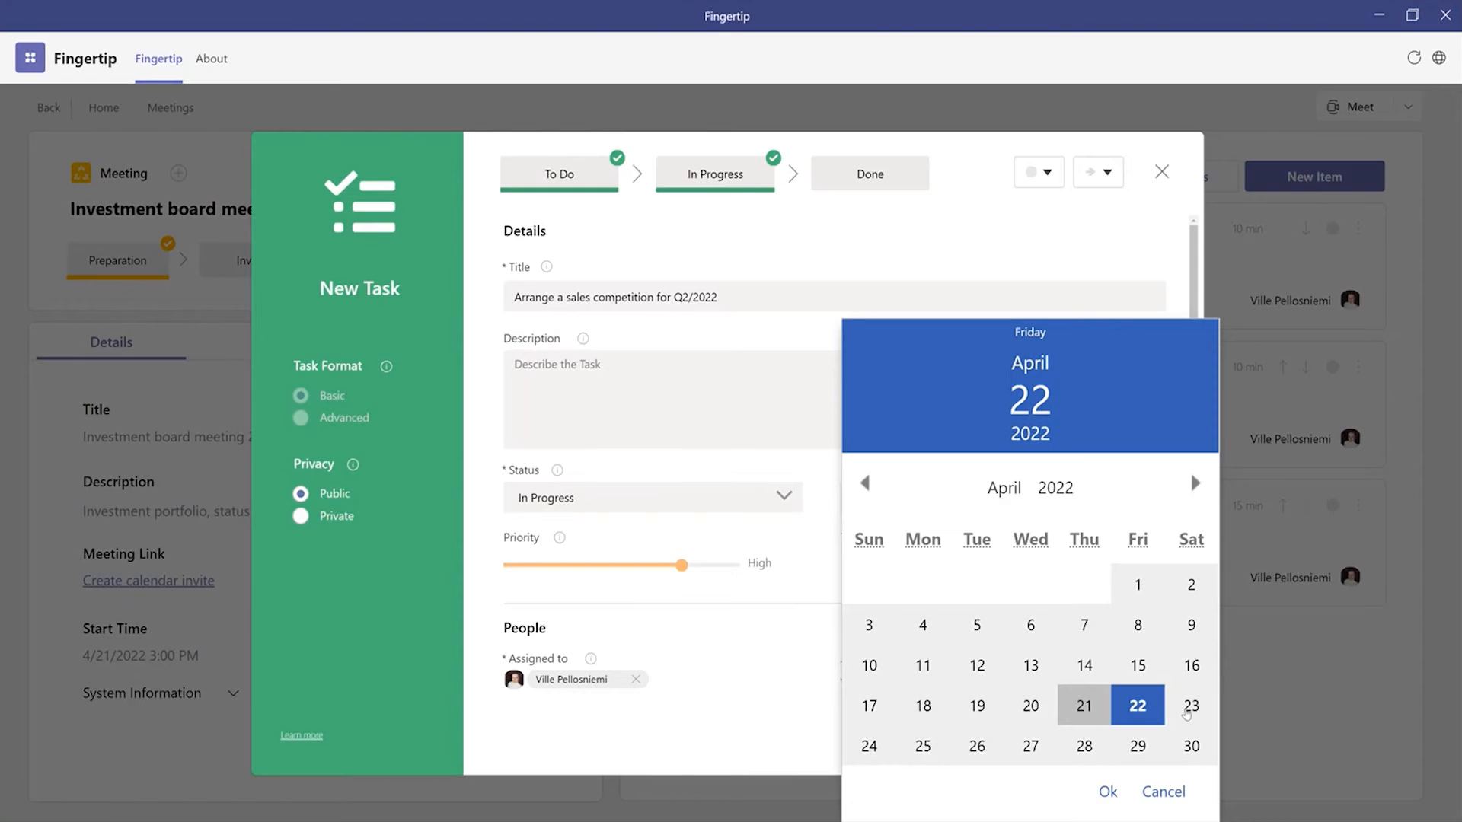
click(1190, 706)
click(1108, 792)
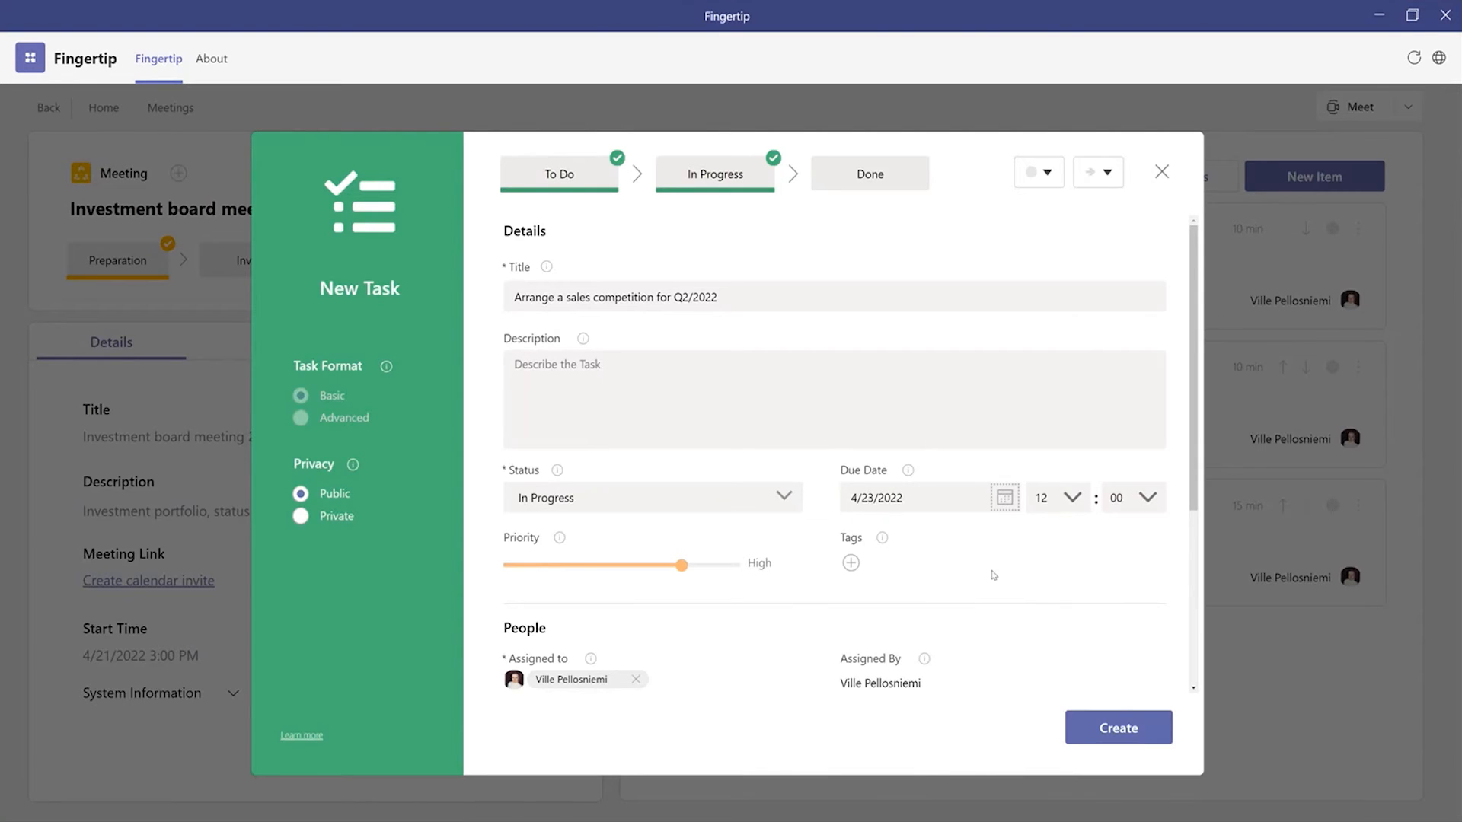
click(1119, 726)
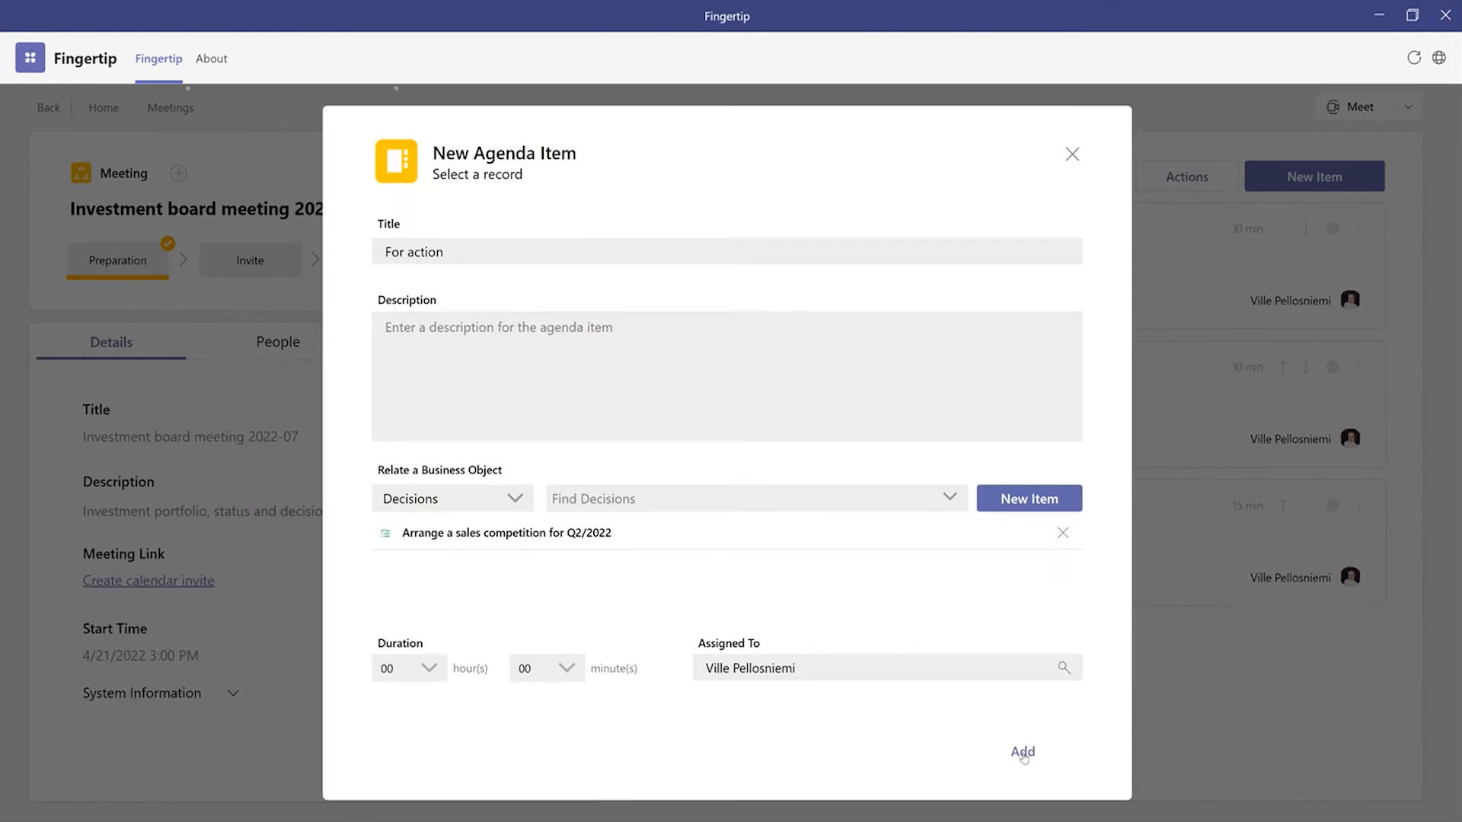
click(1024, 754)
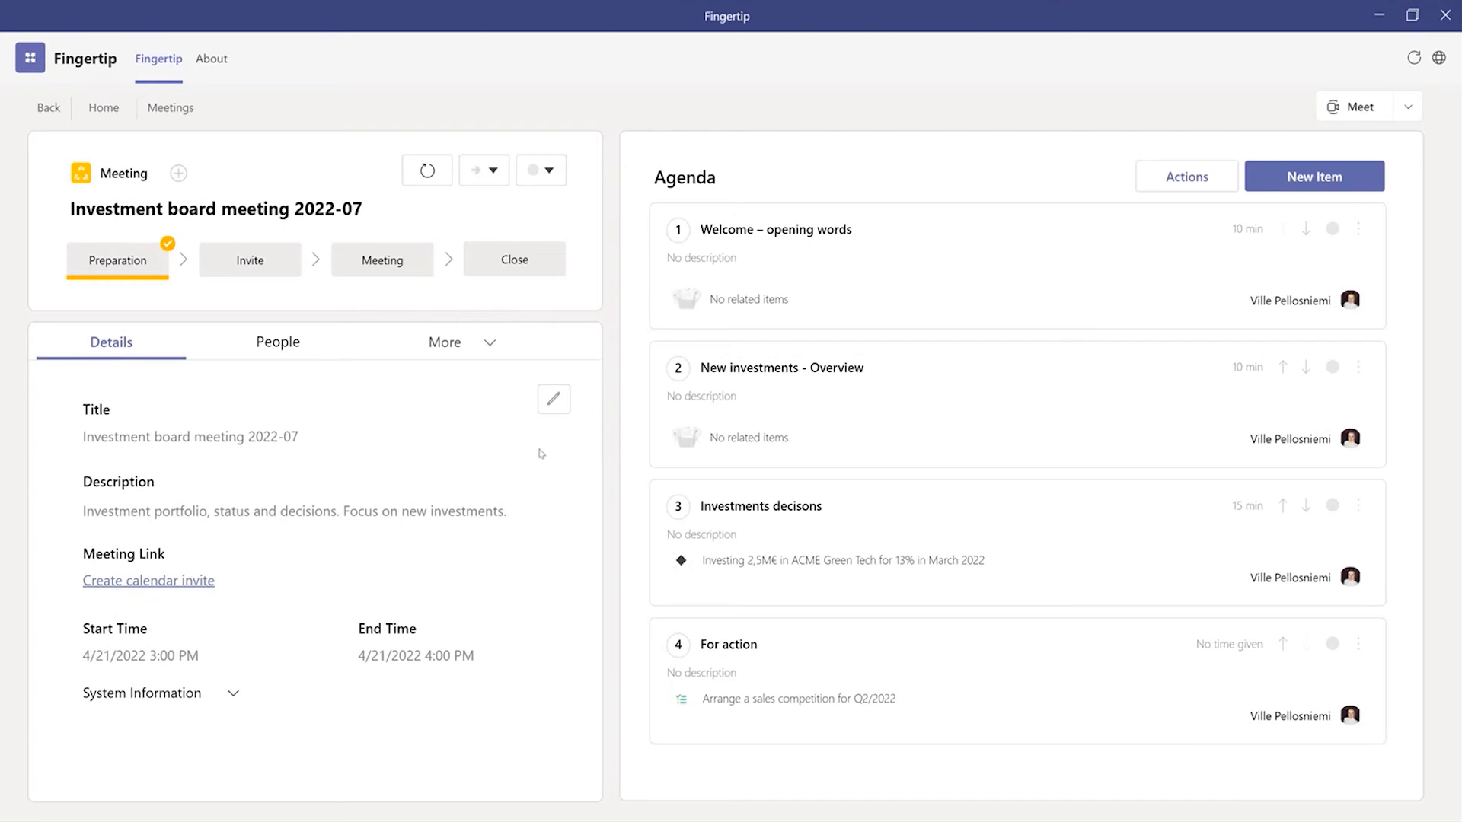
Step: Send the meeting invite without a comment and advance the meeting to the Meeting stage
click(256, 263)
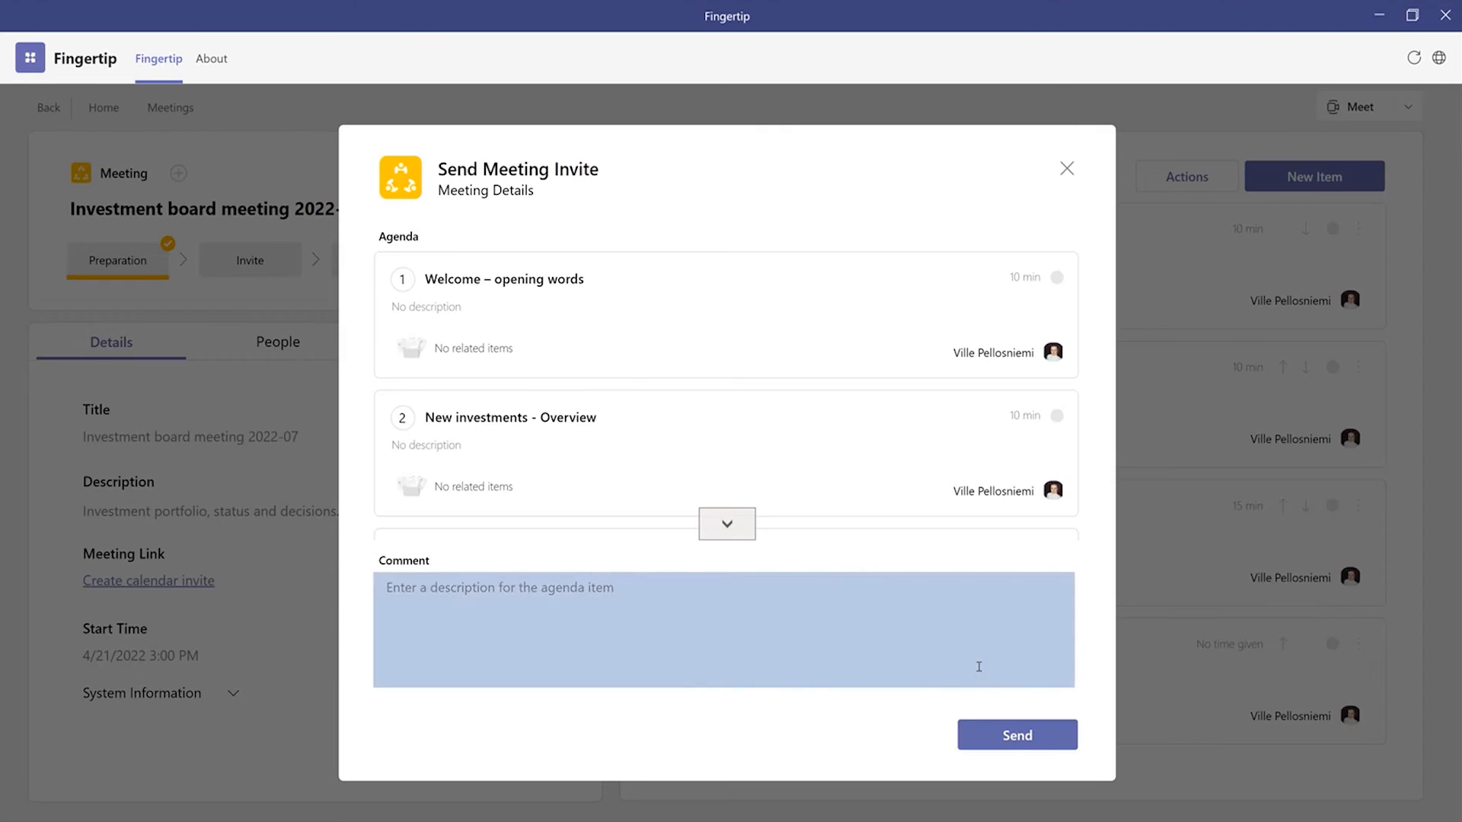
click(992, 731)
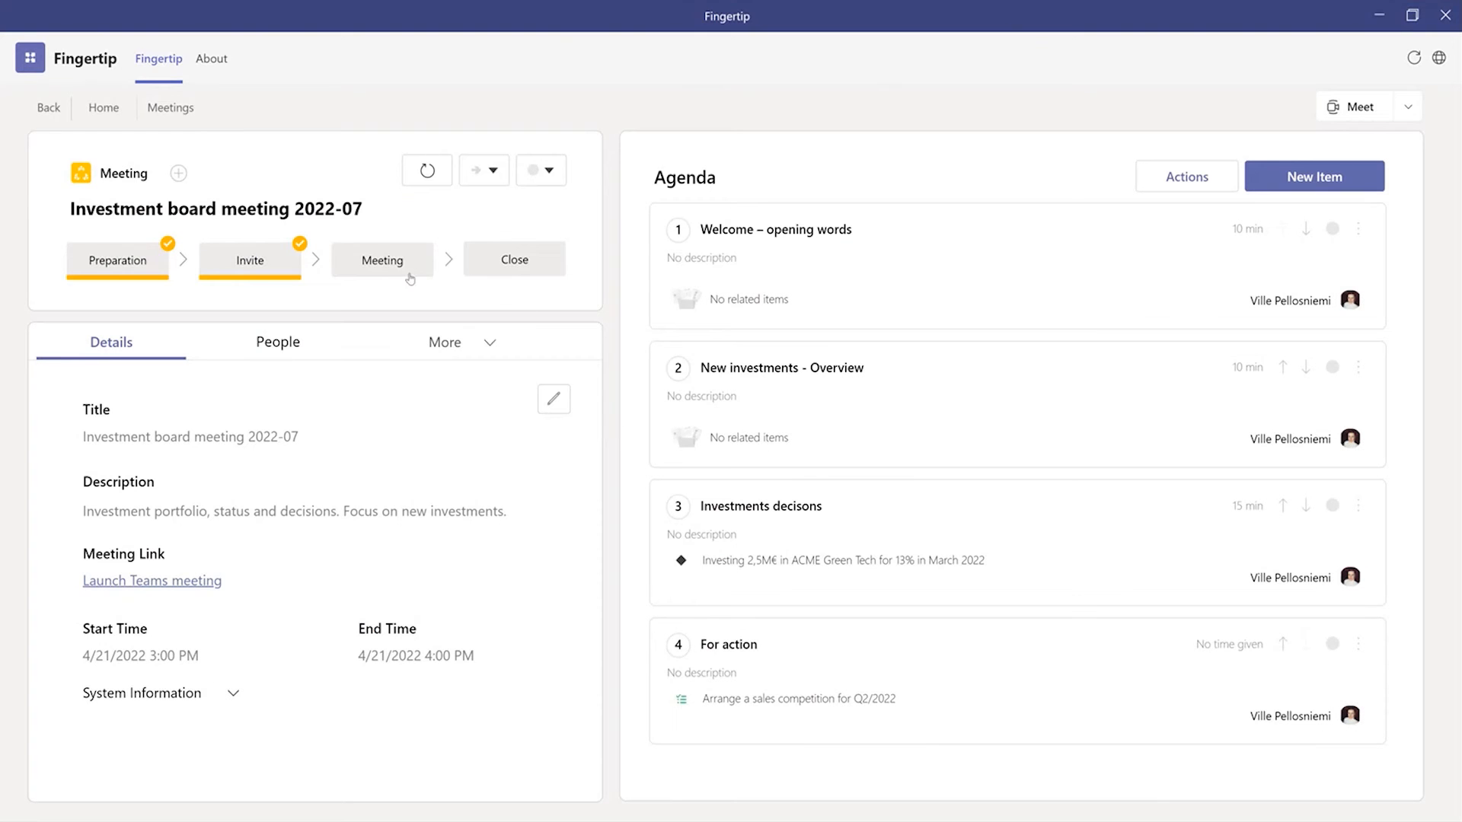
click(395, 268)
Step: Mark the first two agenda items as Completed and open the ACME Green Tech decision from the third item
click(1331, 233)
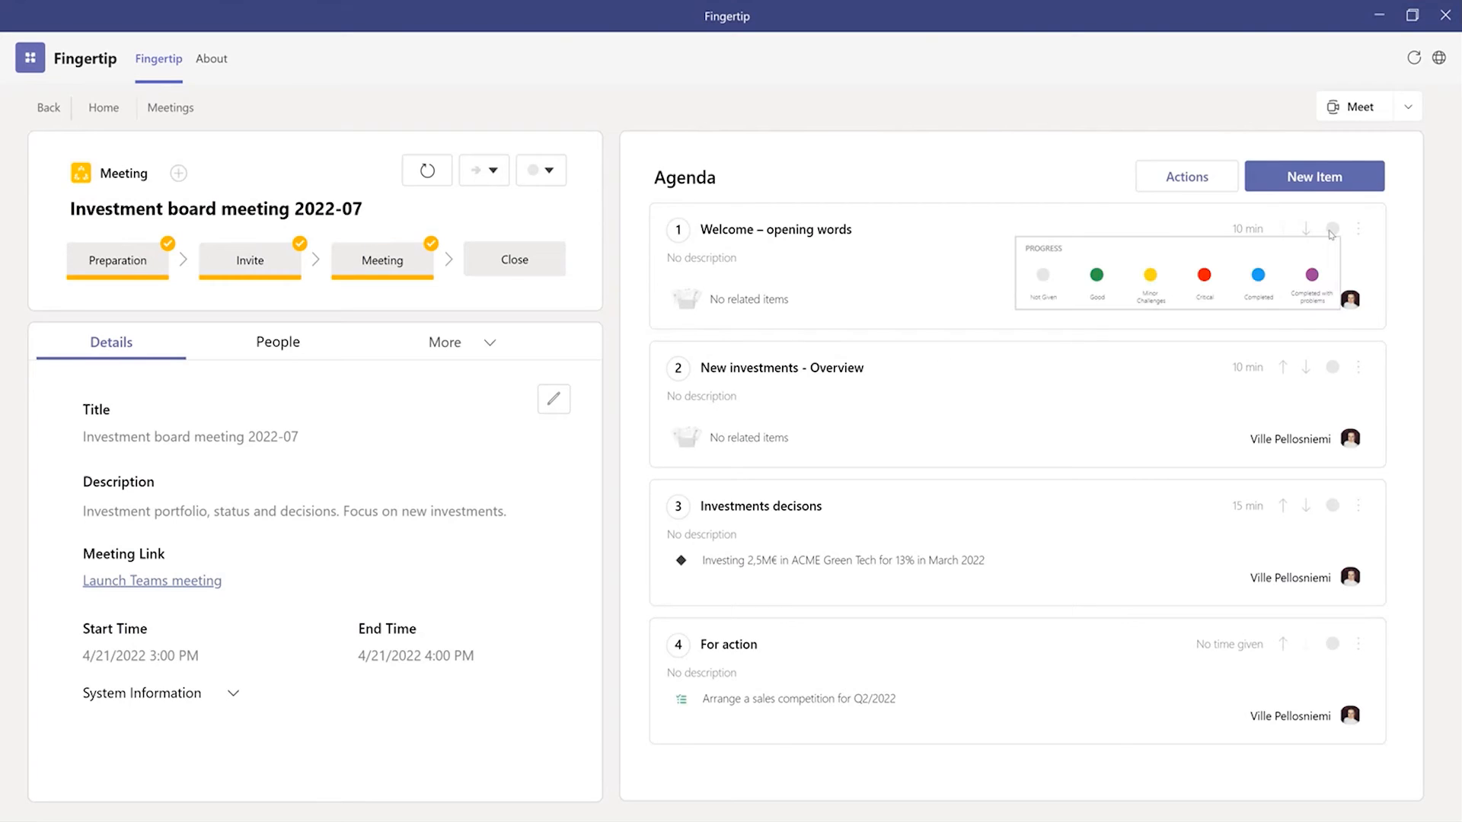
click(1258, 275)
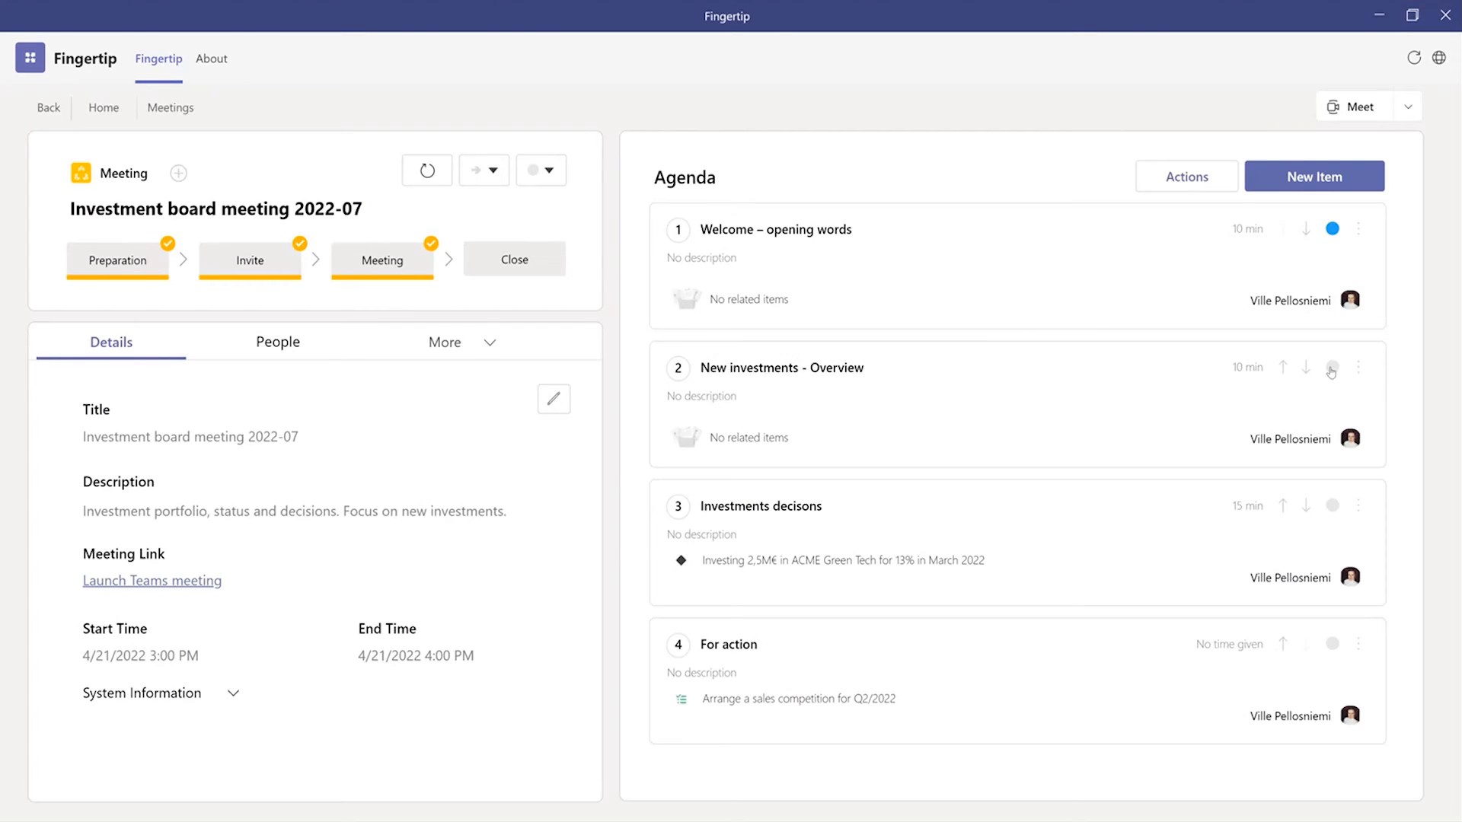
click(1332, 368)
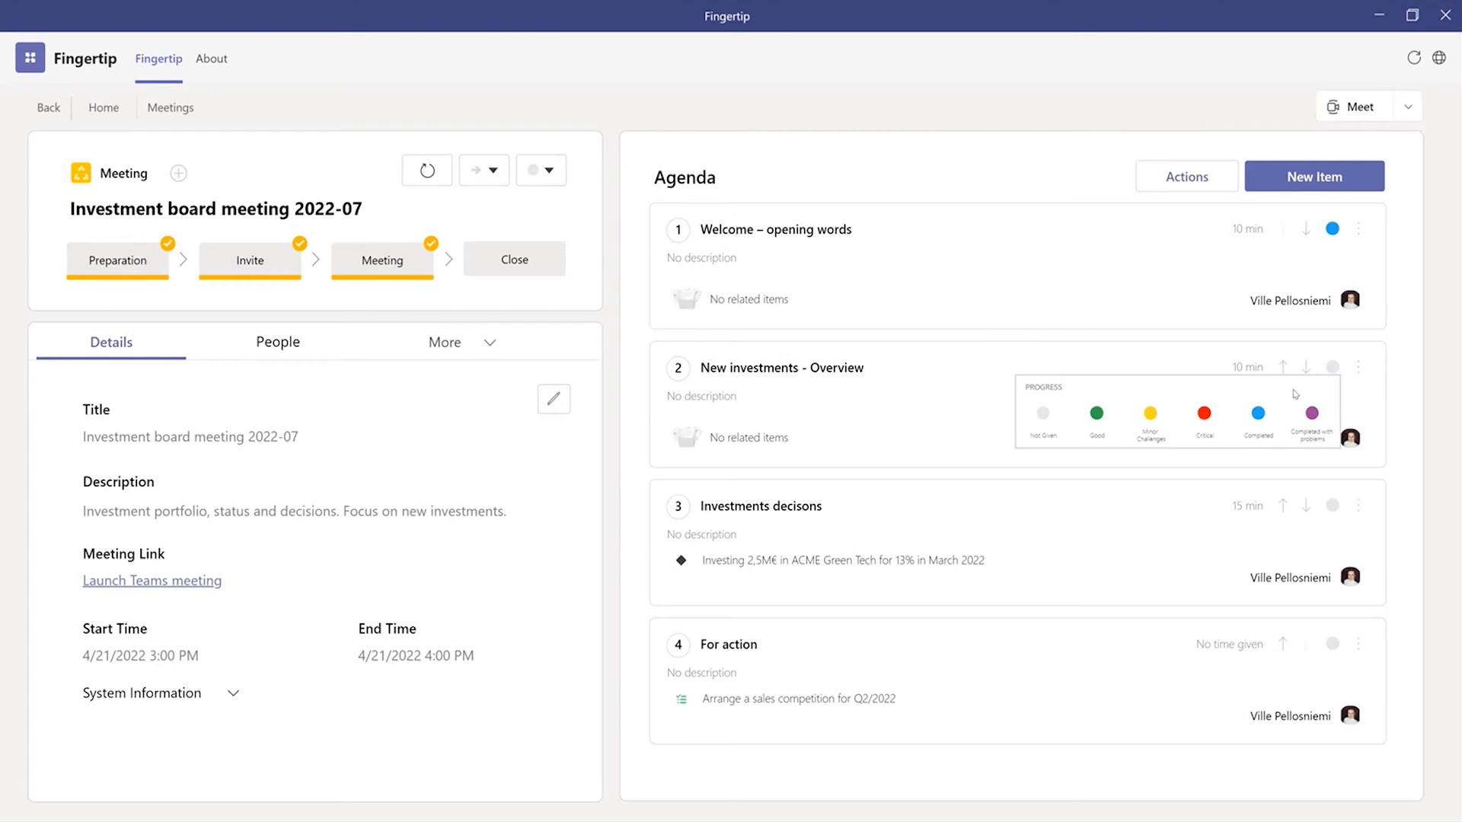
click(1257, 418)
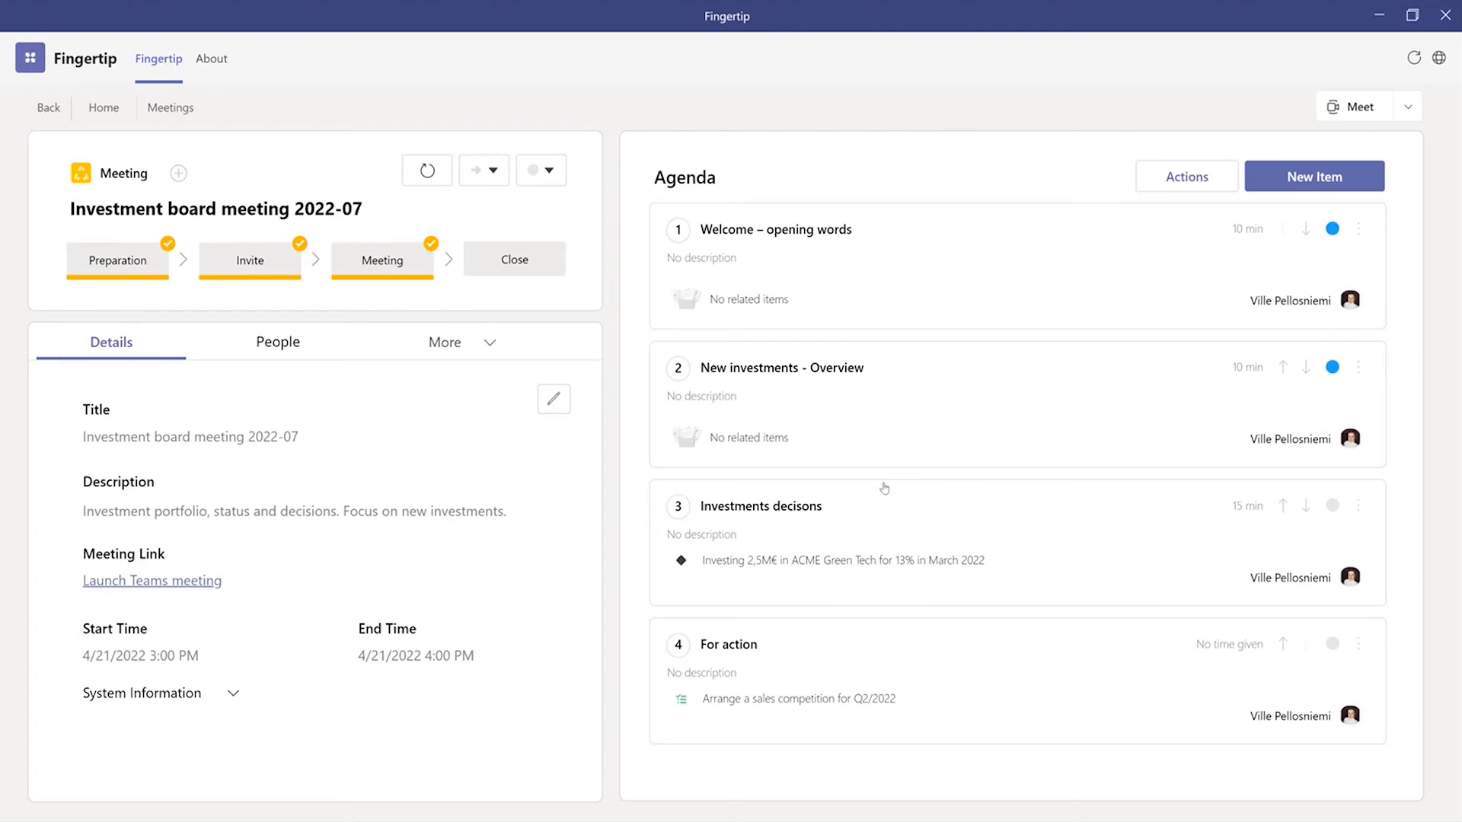
click(910, 564)
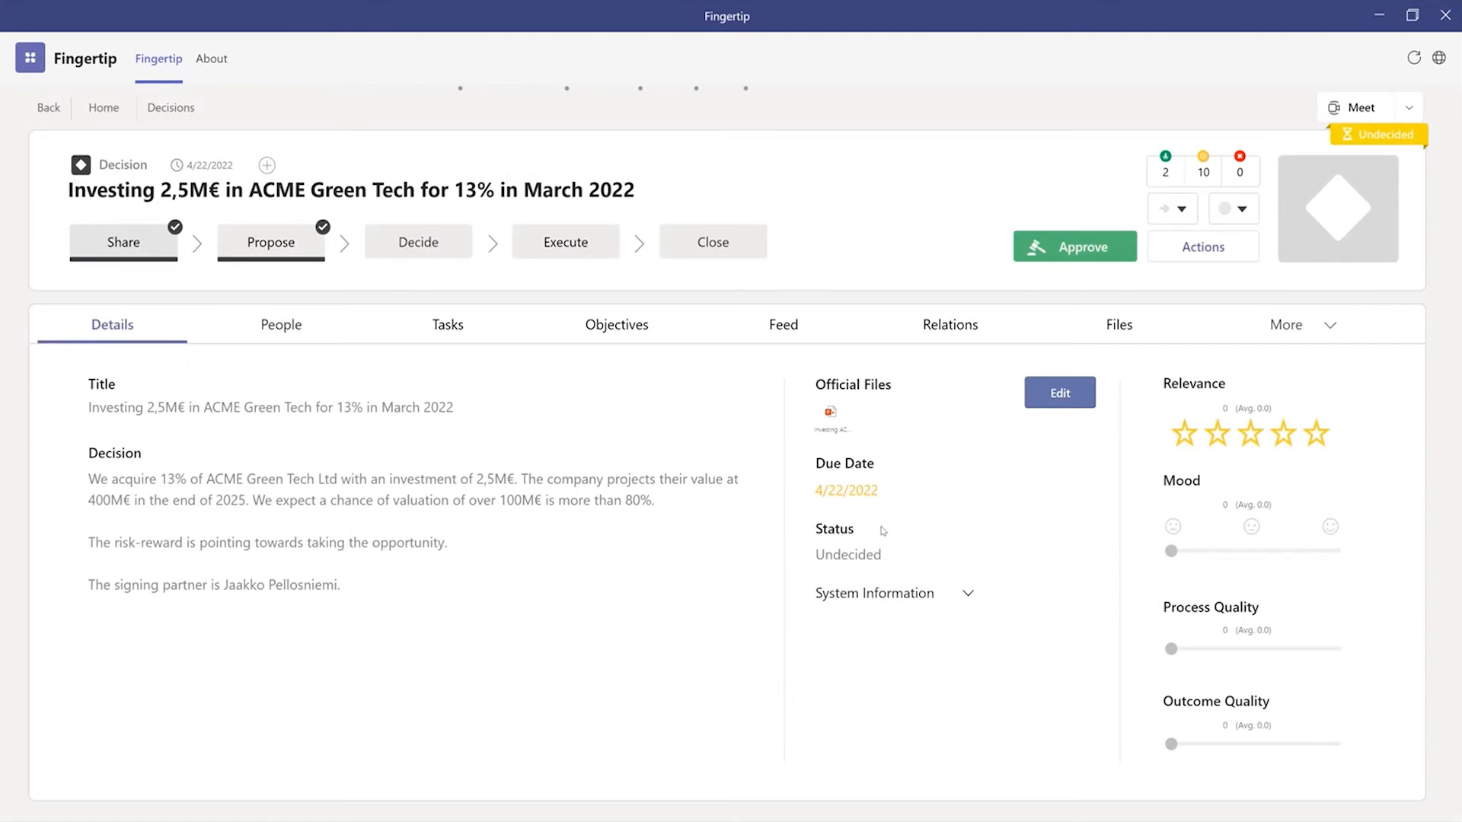
Step: Check the participants' stances on the ACME Green Tech decision and approve the decision
click(289, 326)
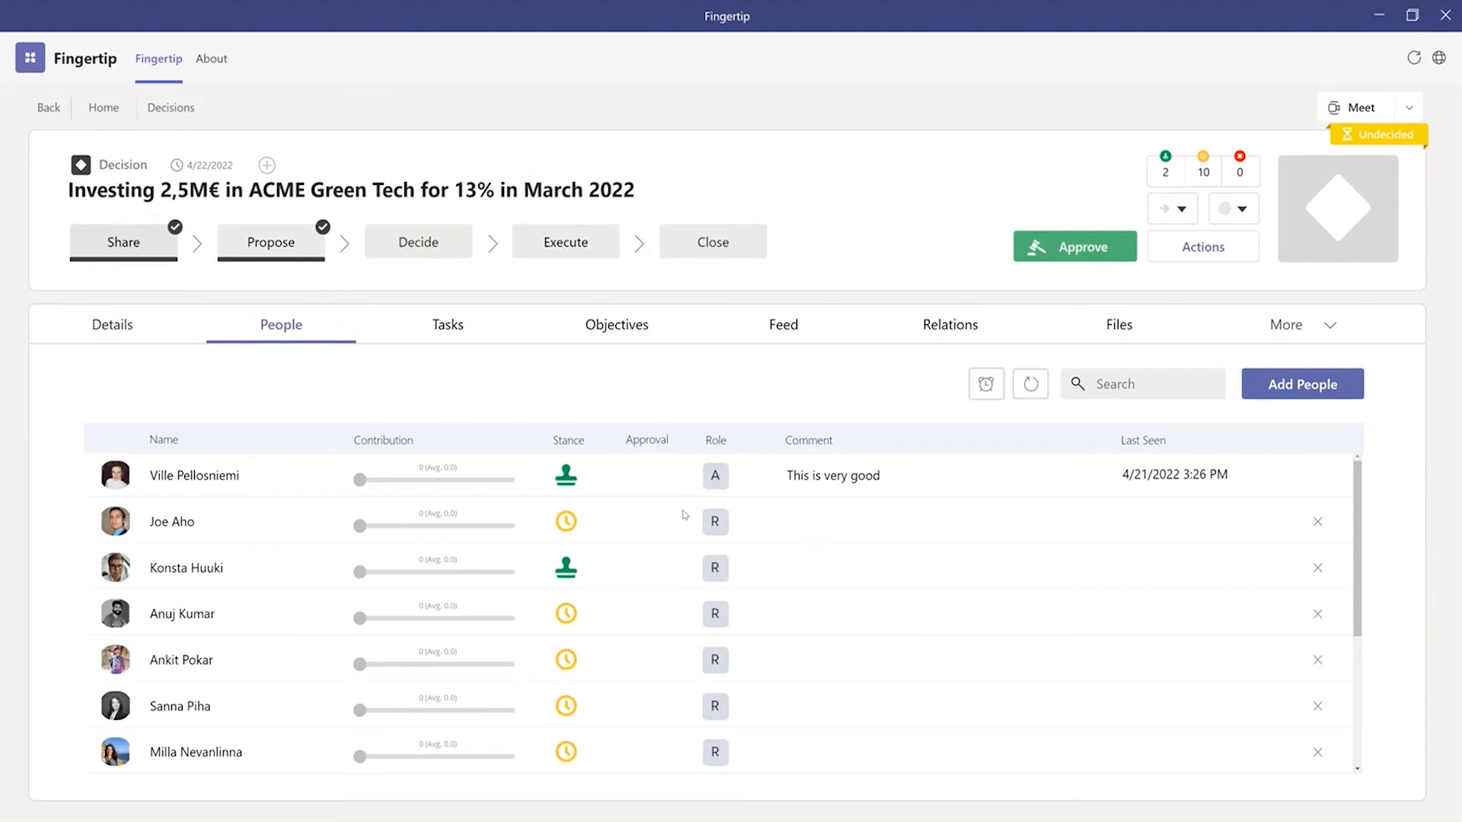
scroll(684, 514, down, 3)
scroll(675, 603, up, 3)
click(136, 333)
click(1087, 257)
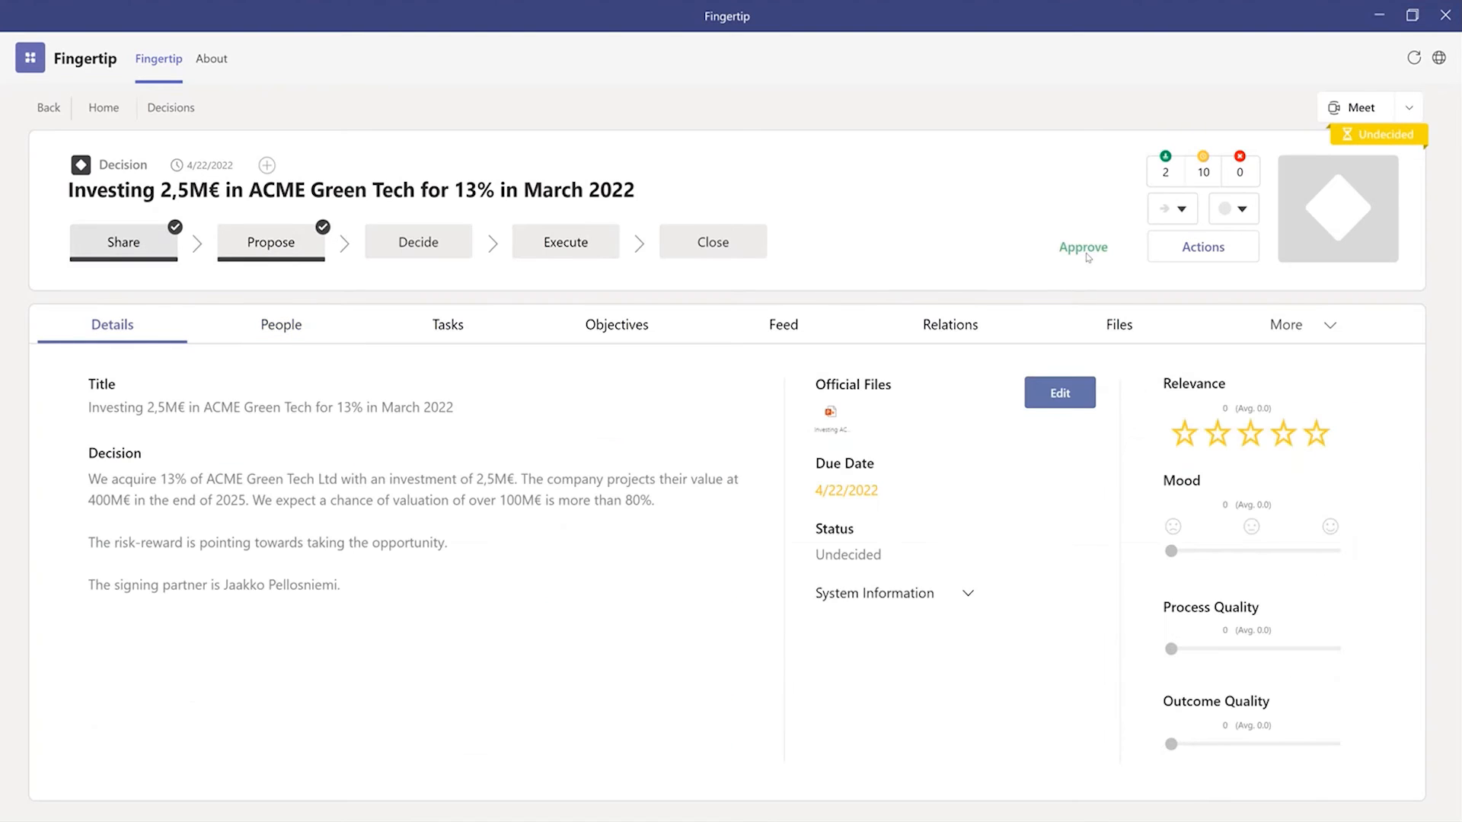
click(999, 721)
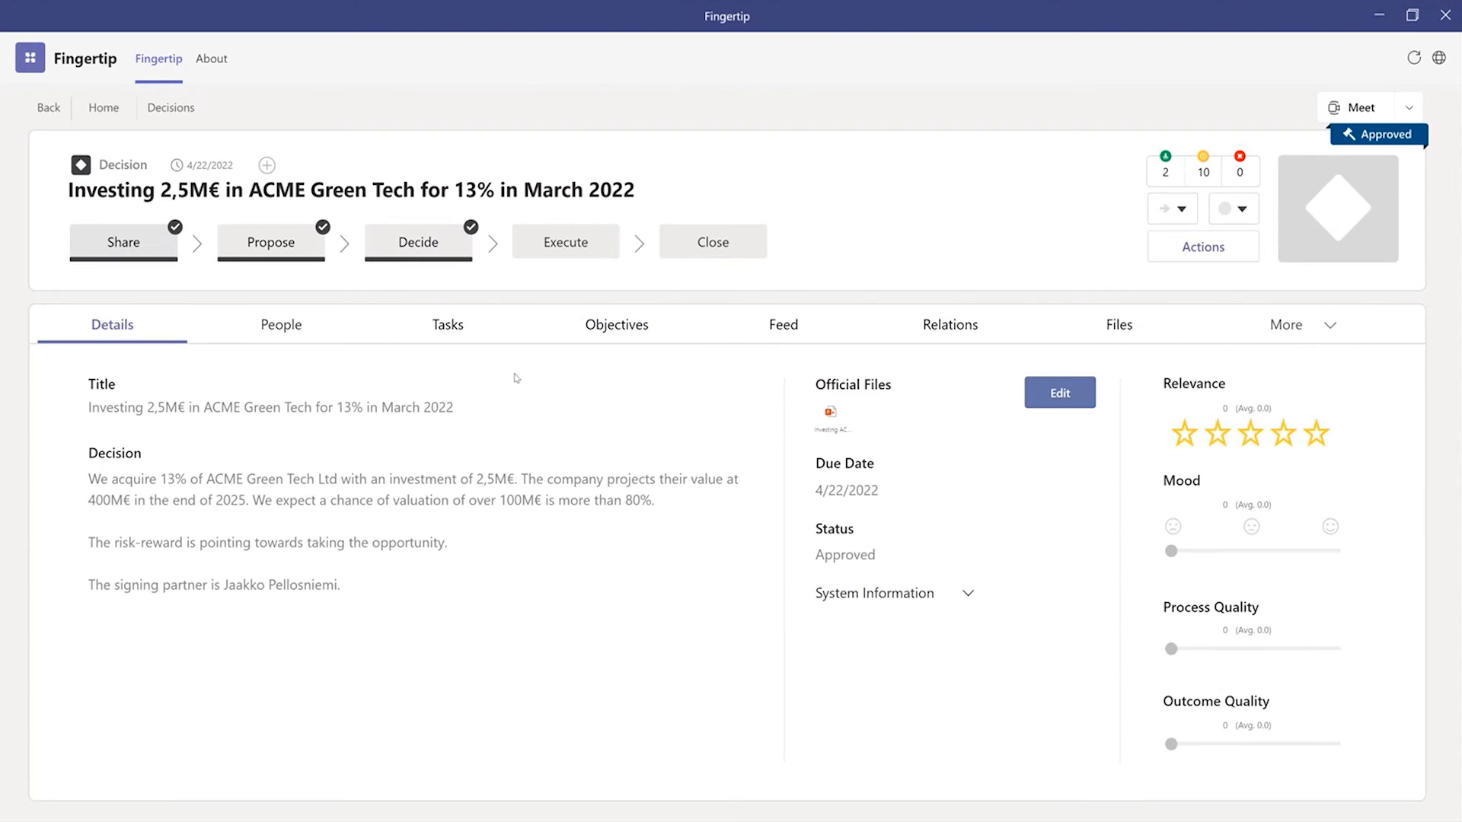
Step: Return to the investment board meeting, mark agenda items 3 and 4 as Completed and advance the meeting to the Close stage
click(48, 108)
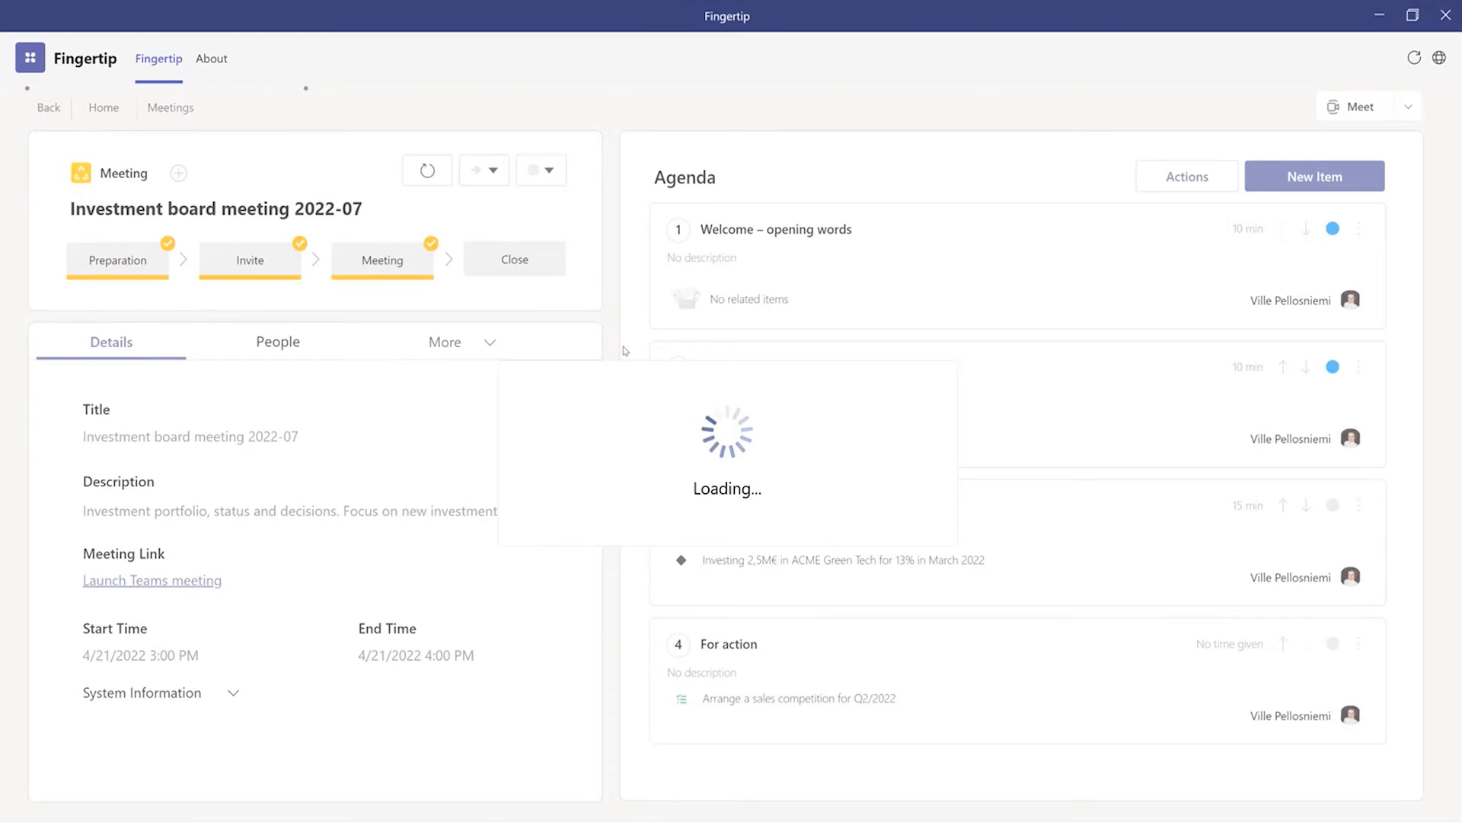
click(1331, 505)
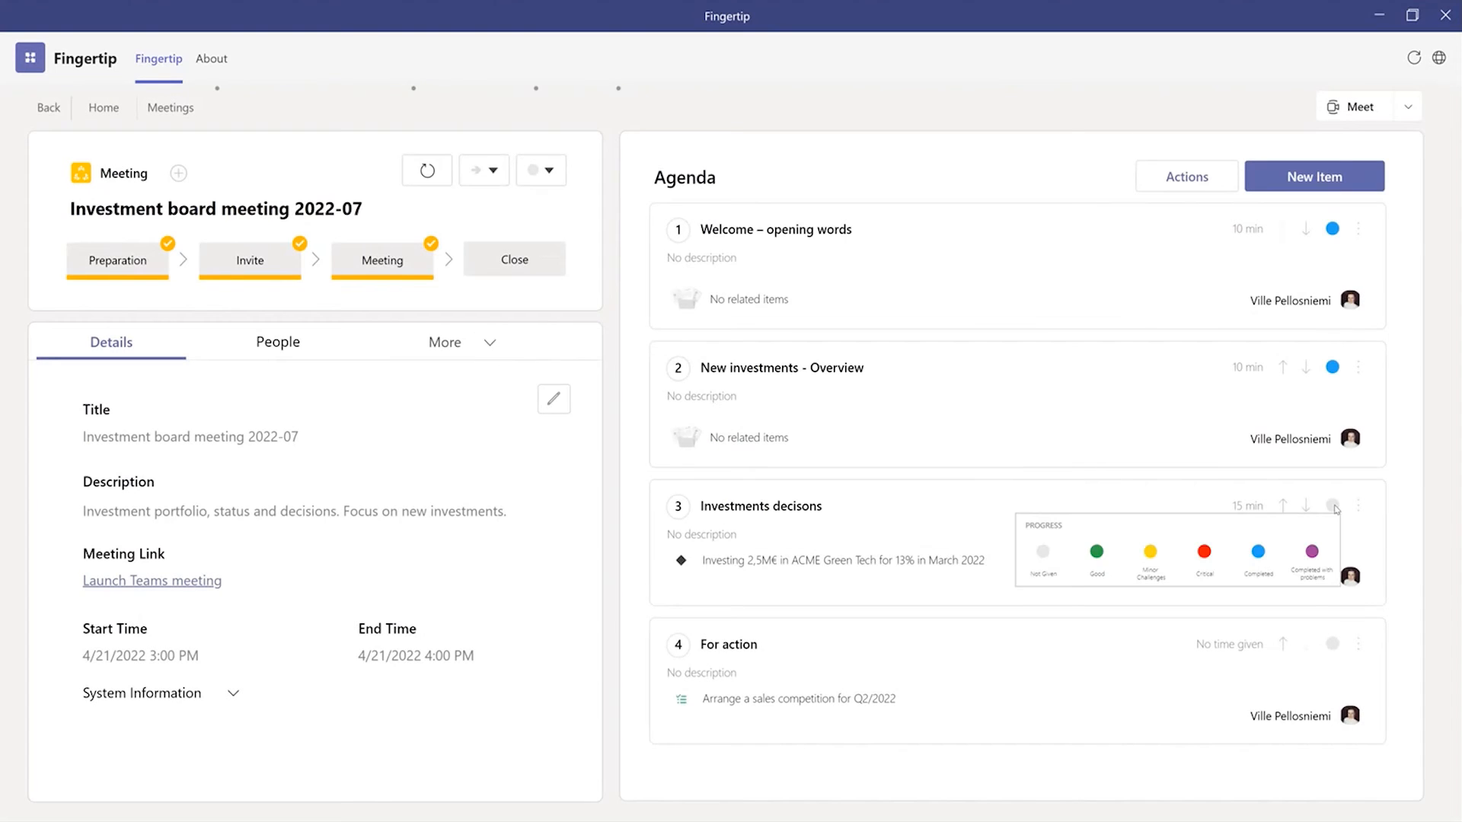
click(1258, 552)
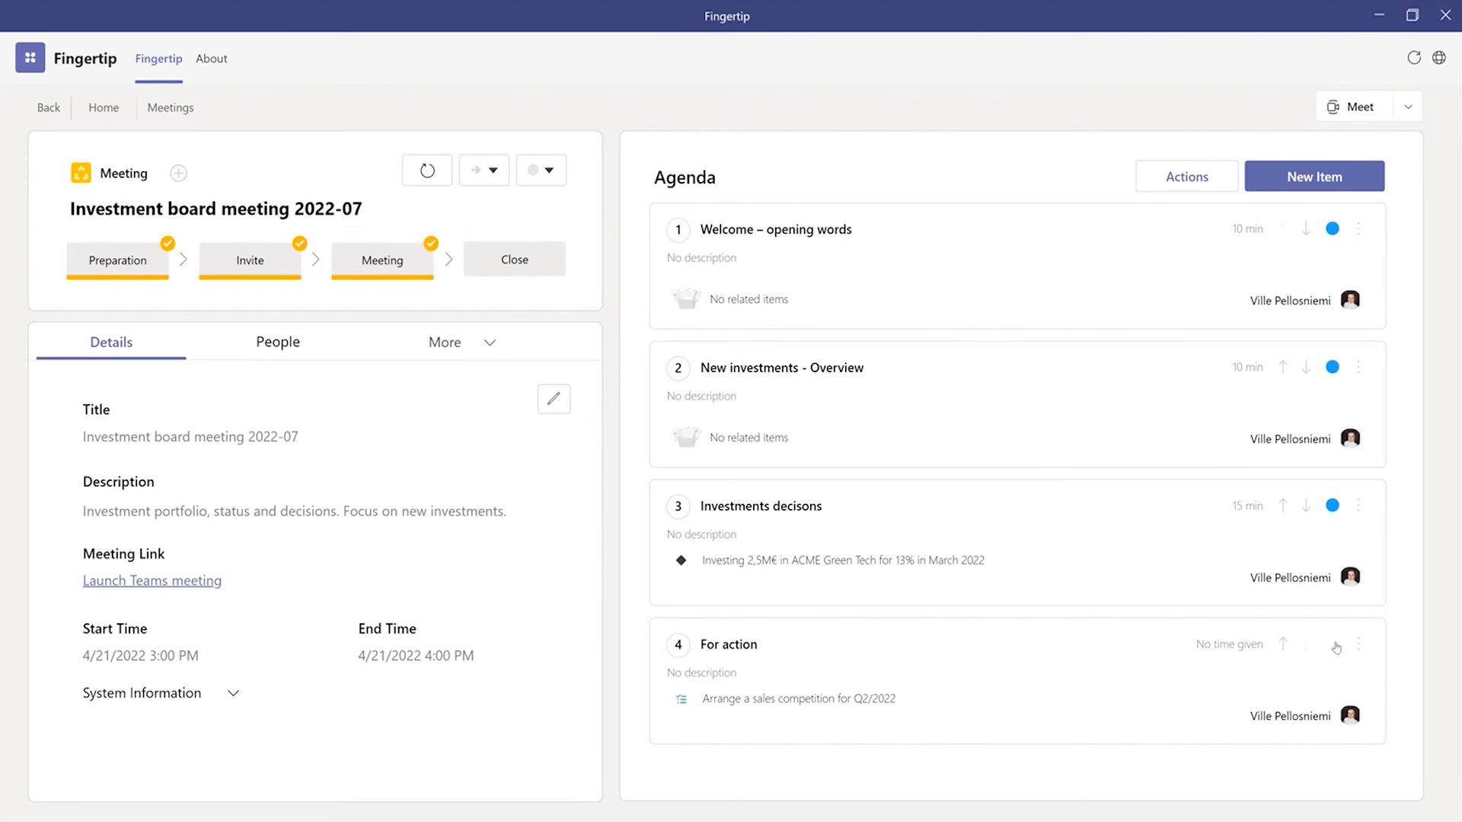
click(1338, 646)
click(1254, 694)
click(539, 267)
Step: Go to the plans list and start a new plan named "Must-win battles 2022"
click(46, 109)
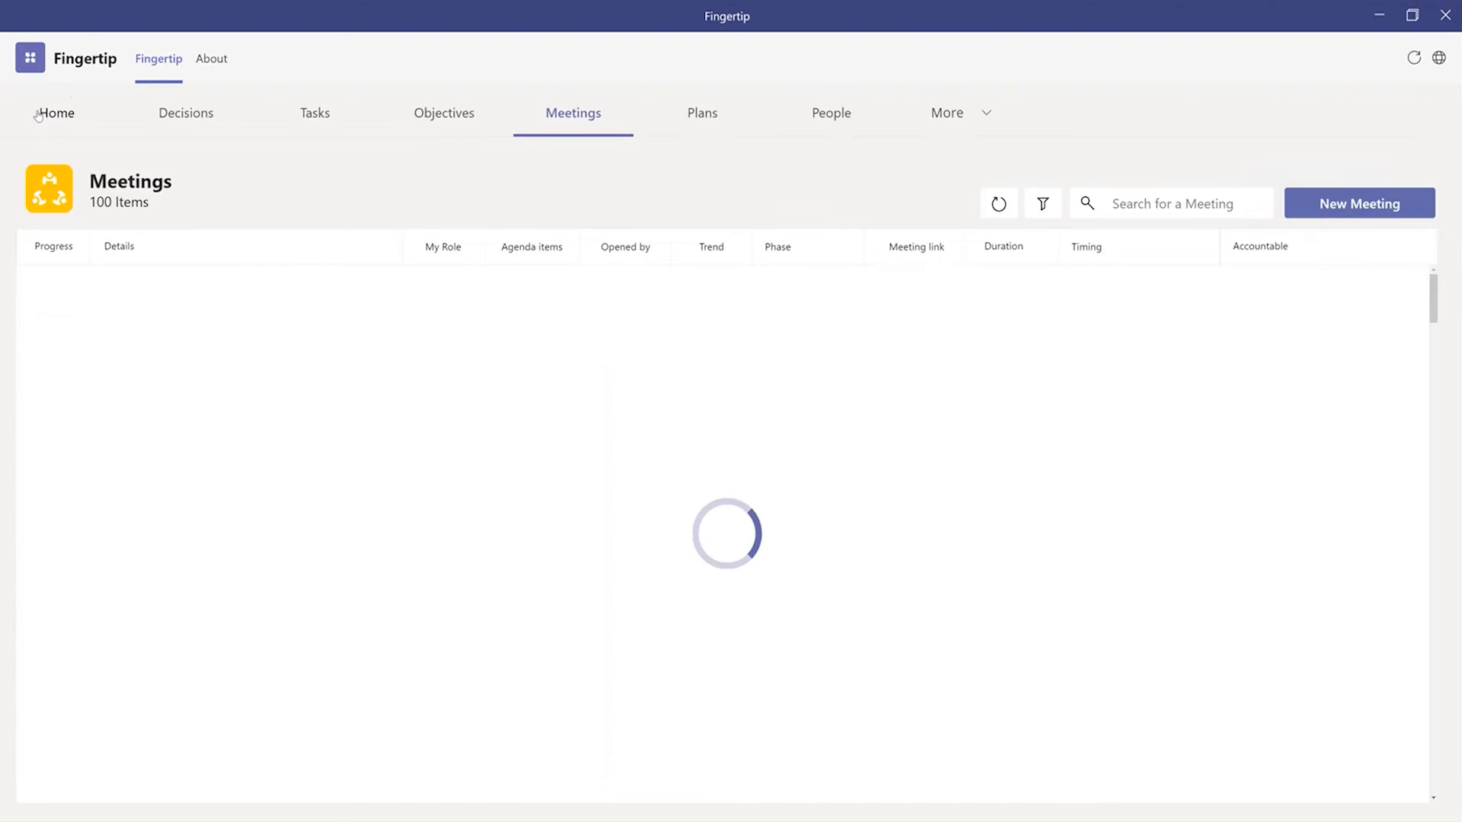
click(684, 134)
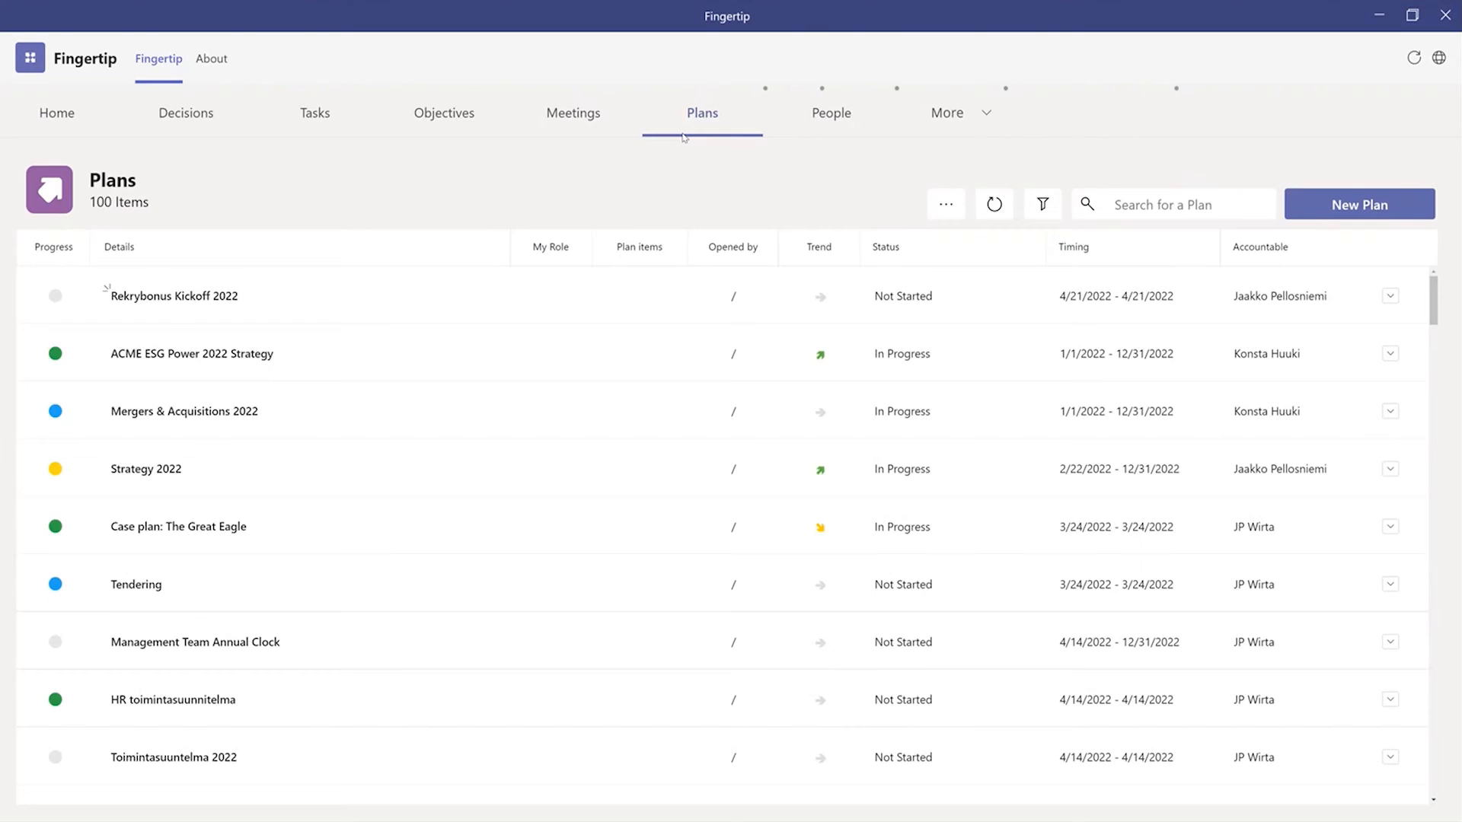
click(1329, 206)
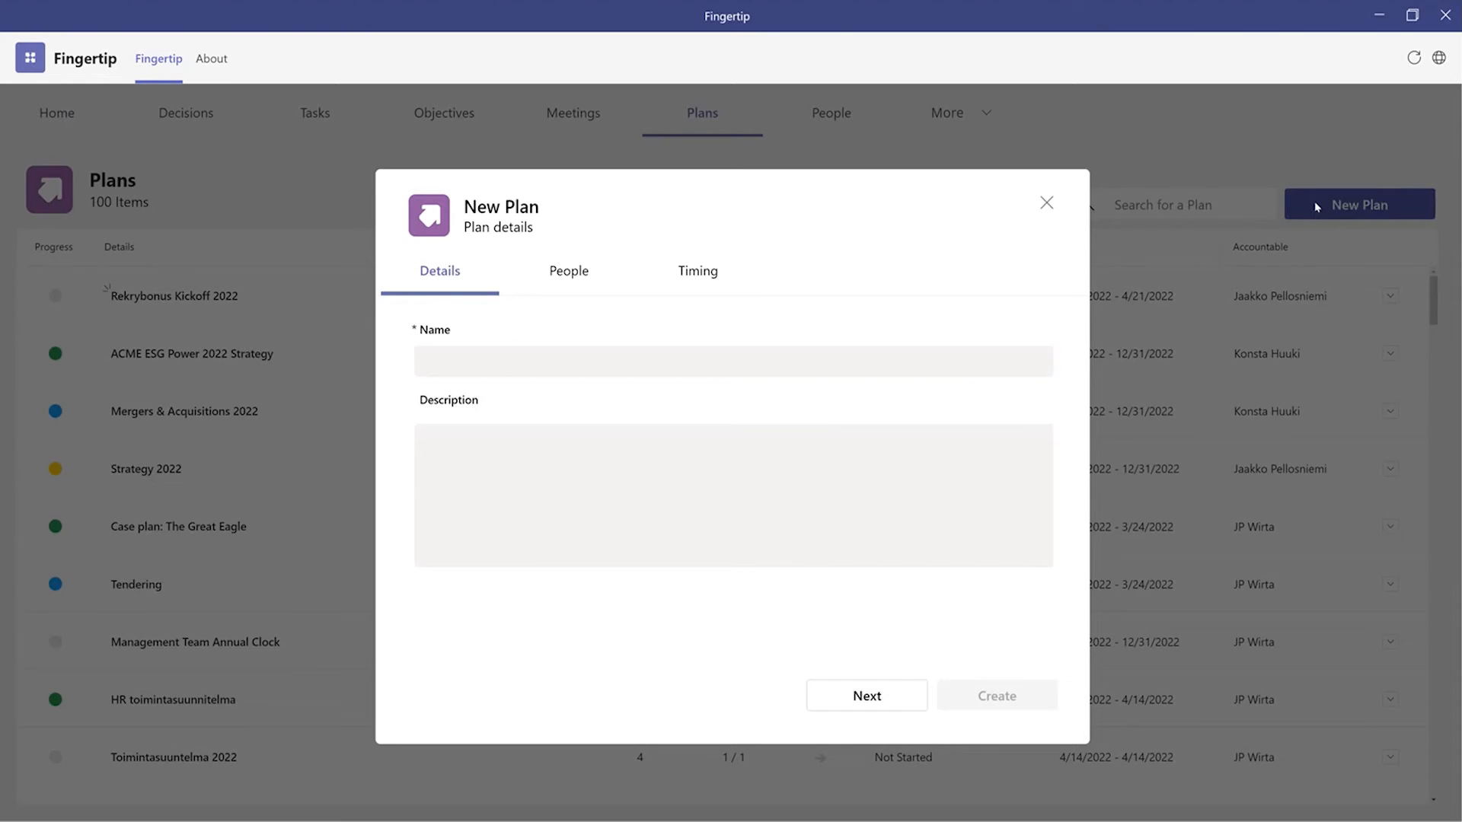
click(564, 364)
text(Must-win battles 2022)
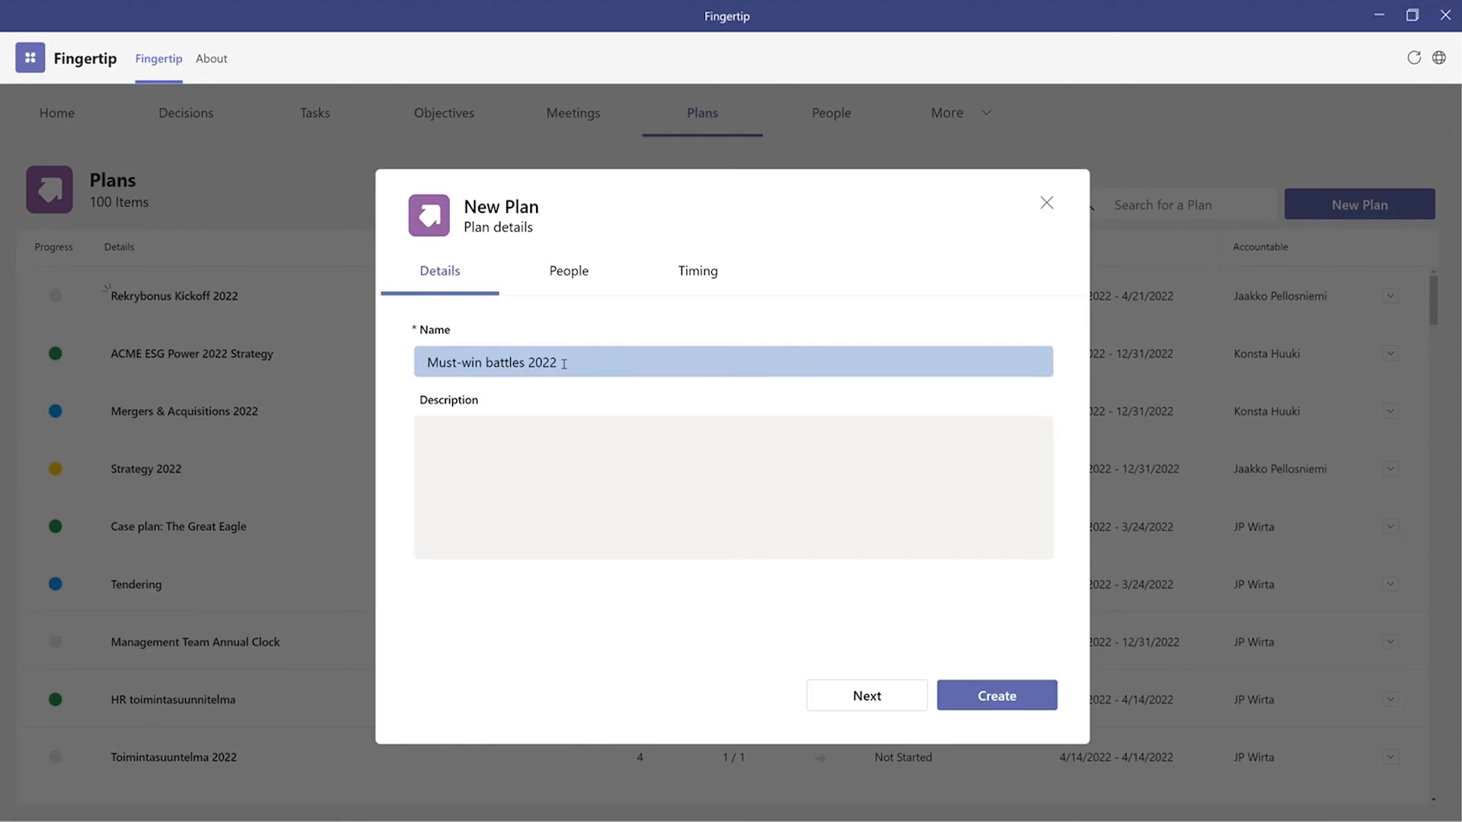
Step: Add the responsible colleagues and an end date of 4/24/2022 to the new plan, and create it
click(568, 272)
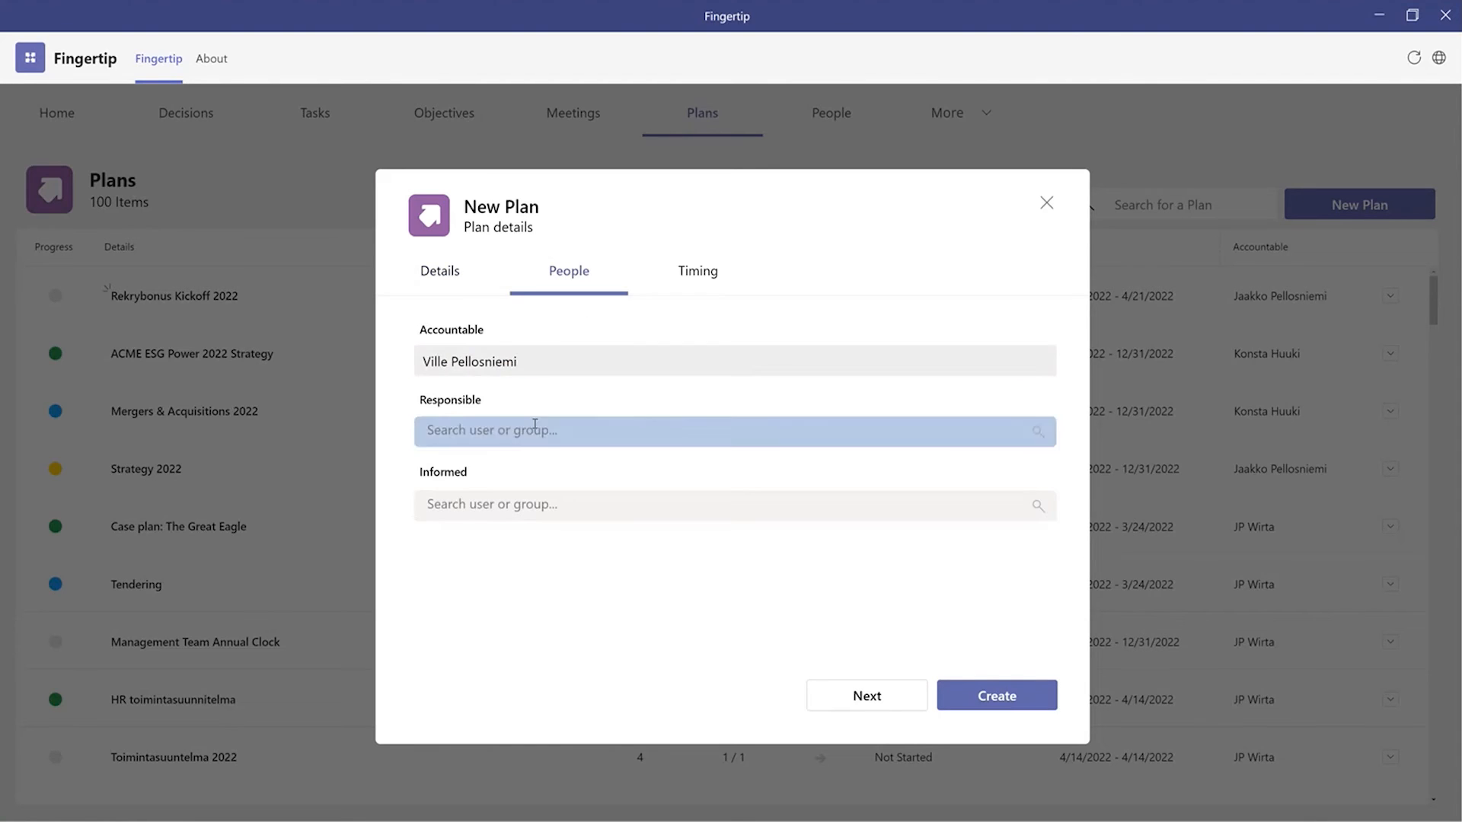
click(533, 425)
text(jaa)
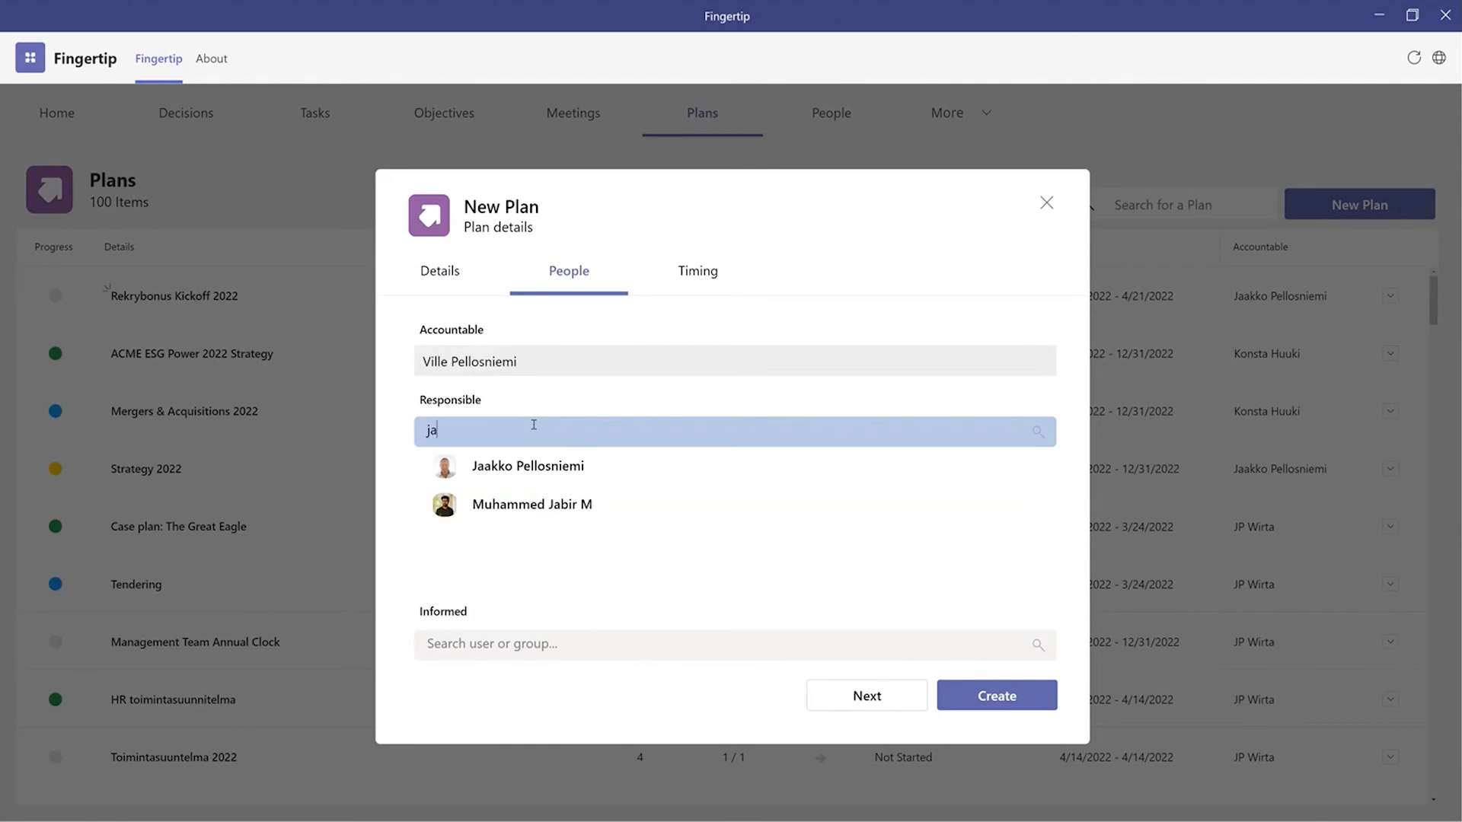
click(494, 465)
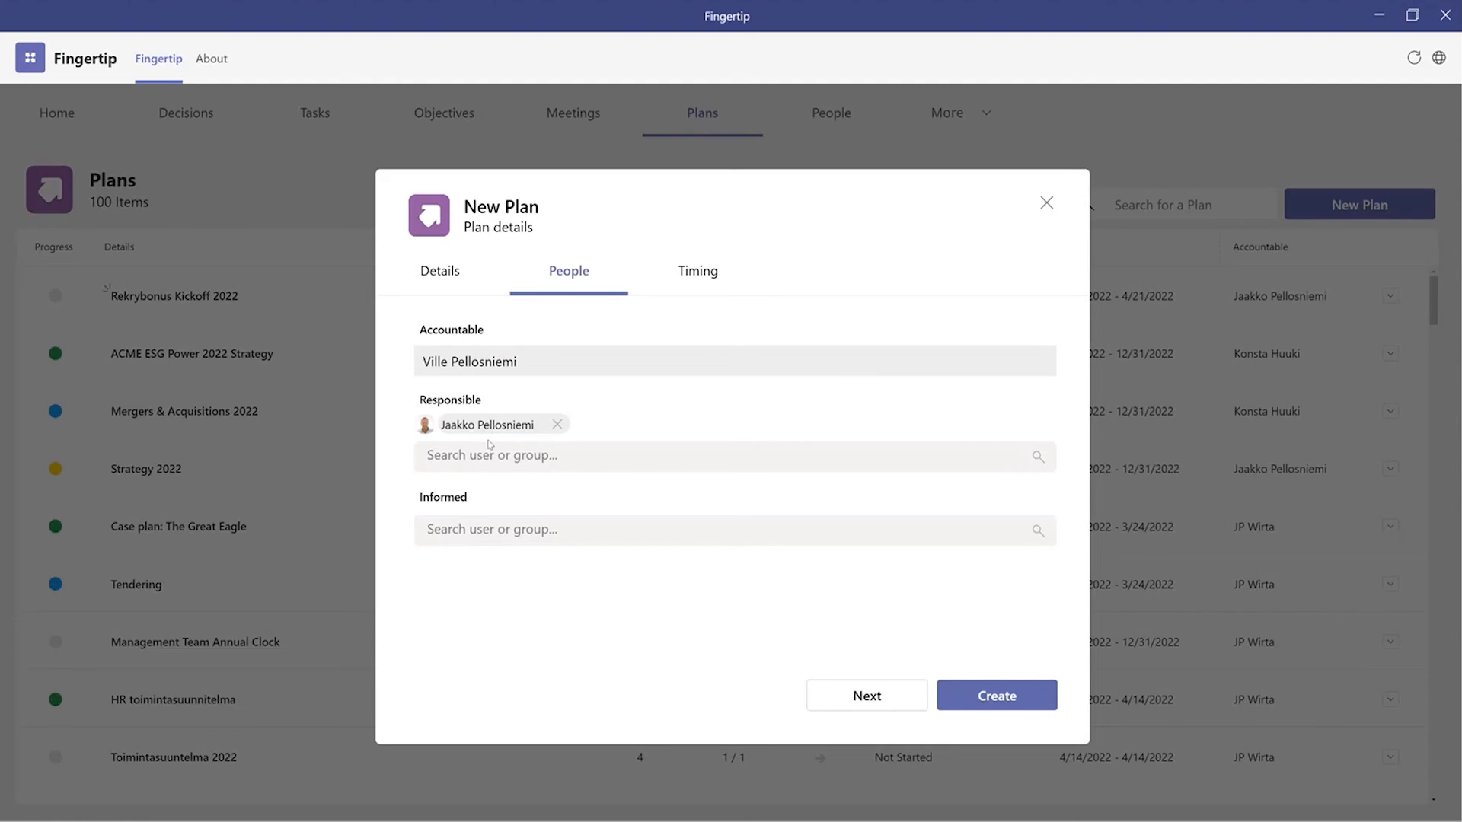
click(484, 451)
text(milla)
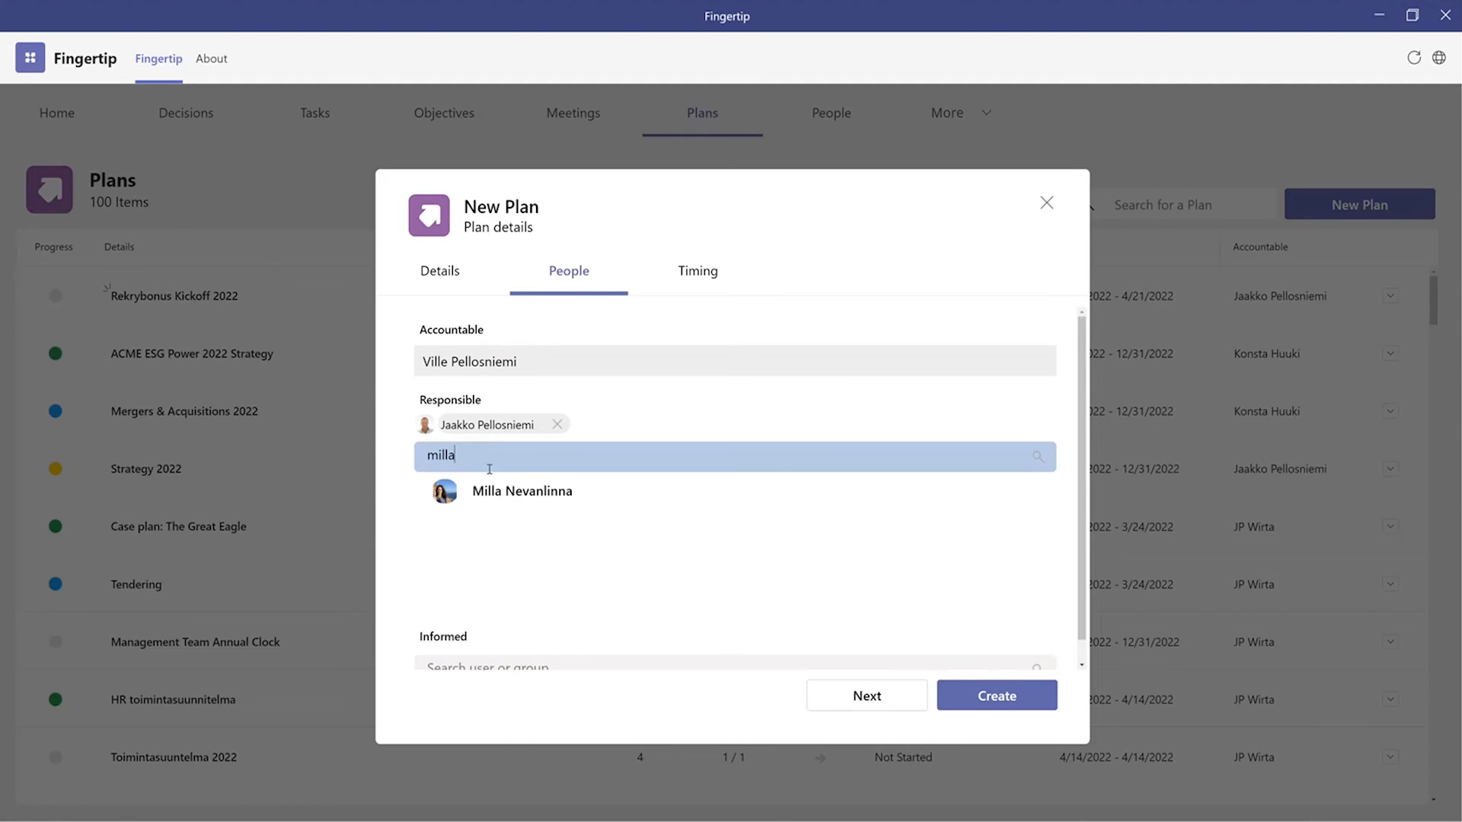
click(495, 491)
click(525, 491)
click(693, 272)
click(772, 443)
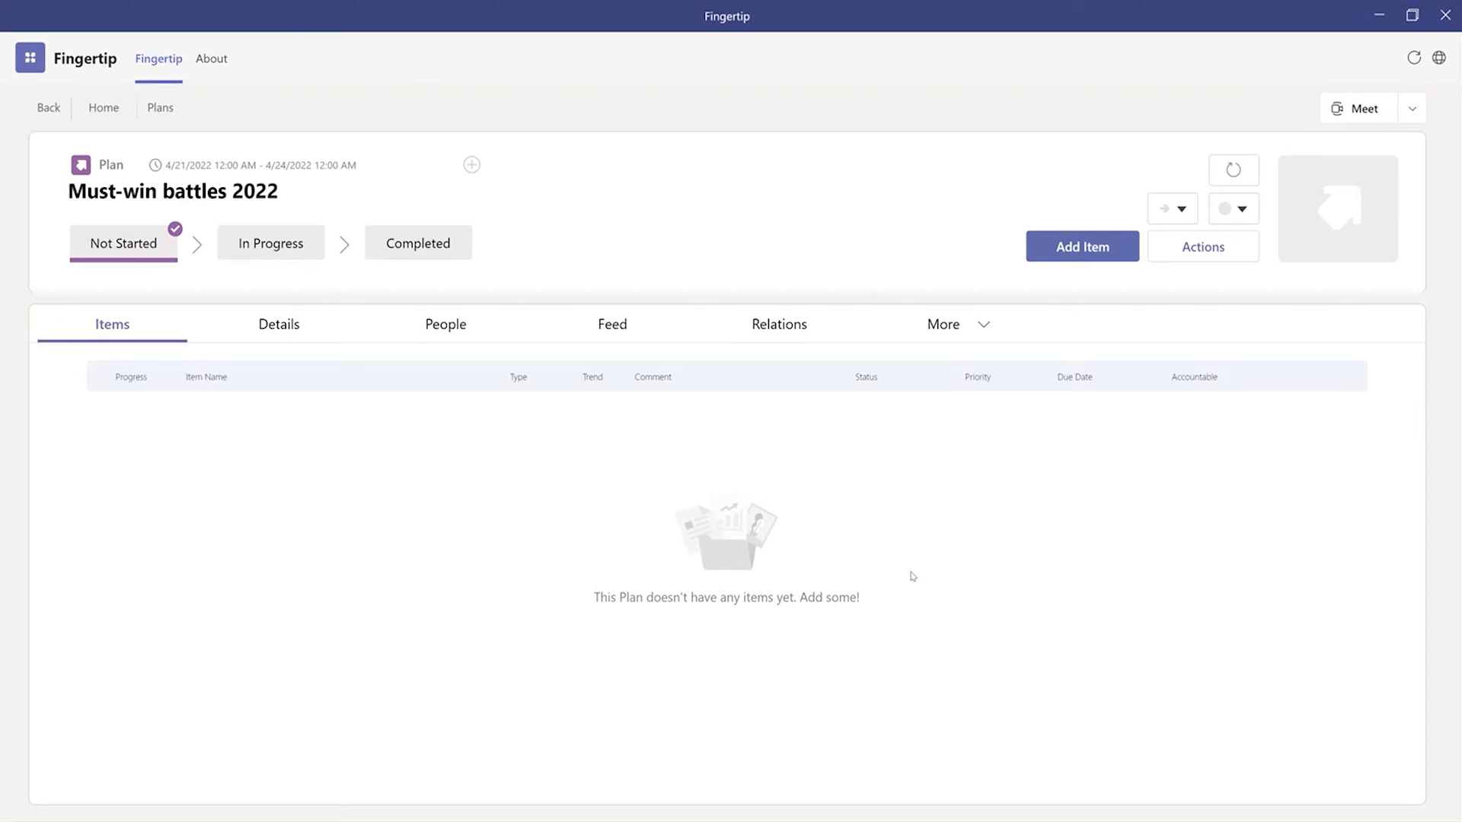
Step: Select the decision "Investing 2,5M€ in ACME Green Tech for 13% in March 2022" and the Q2/2022 sales competition task as plan items
click(1074, 257)
click(625, 340)
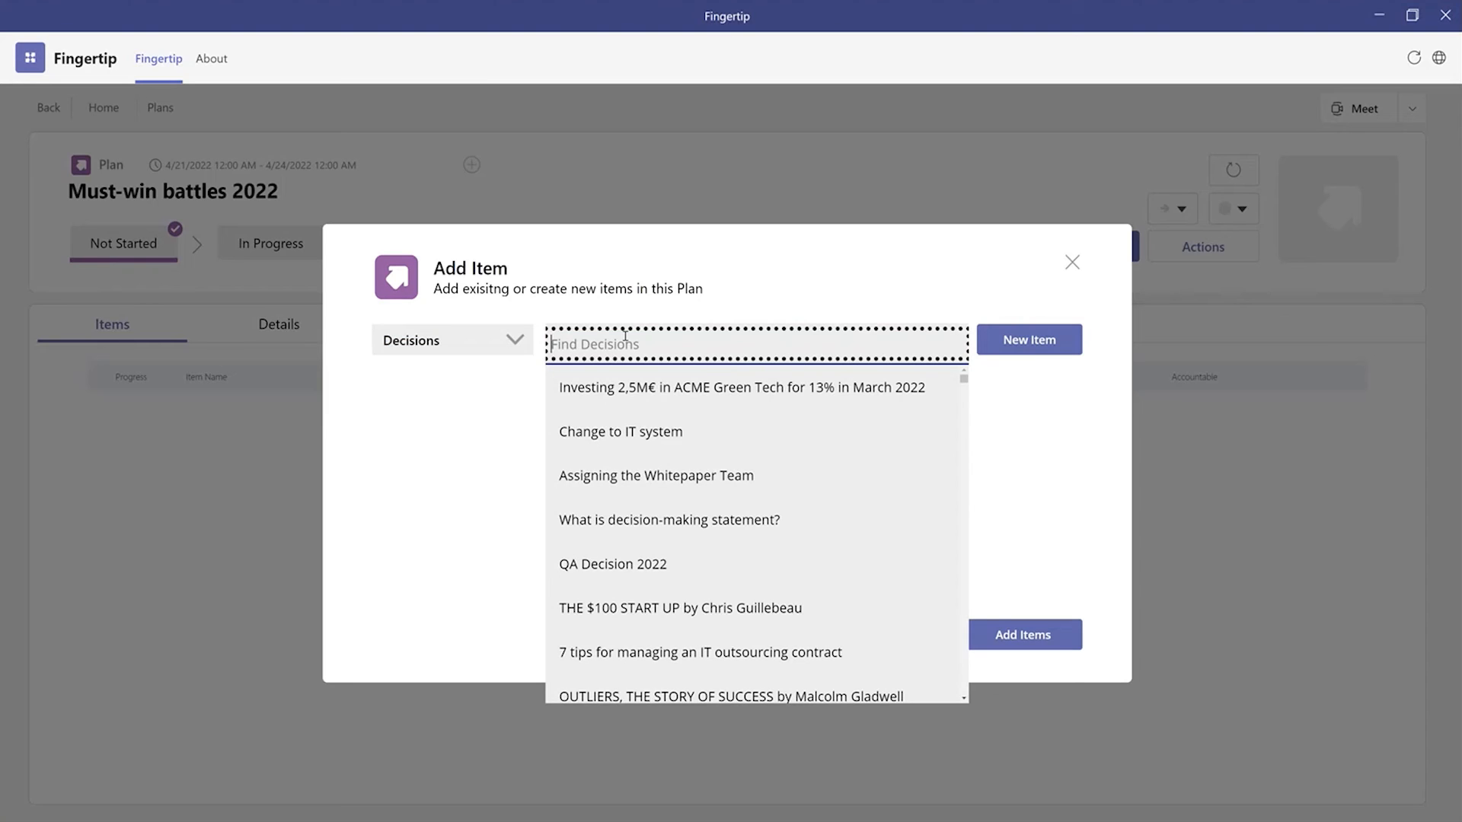
click(667, 384)
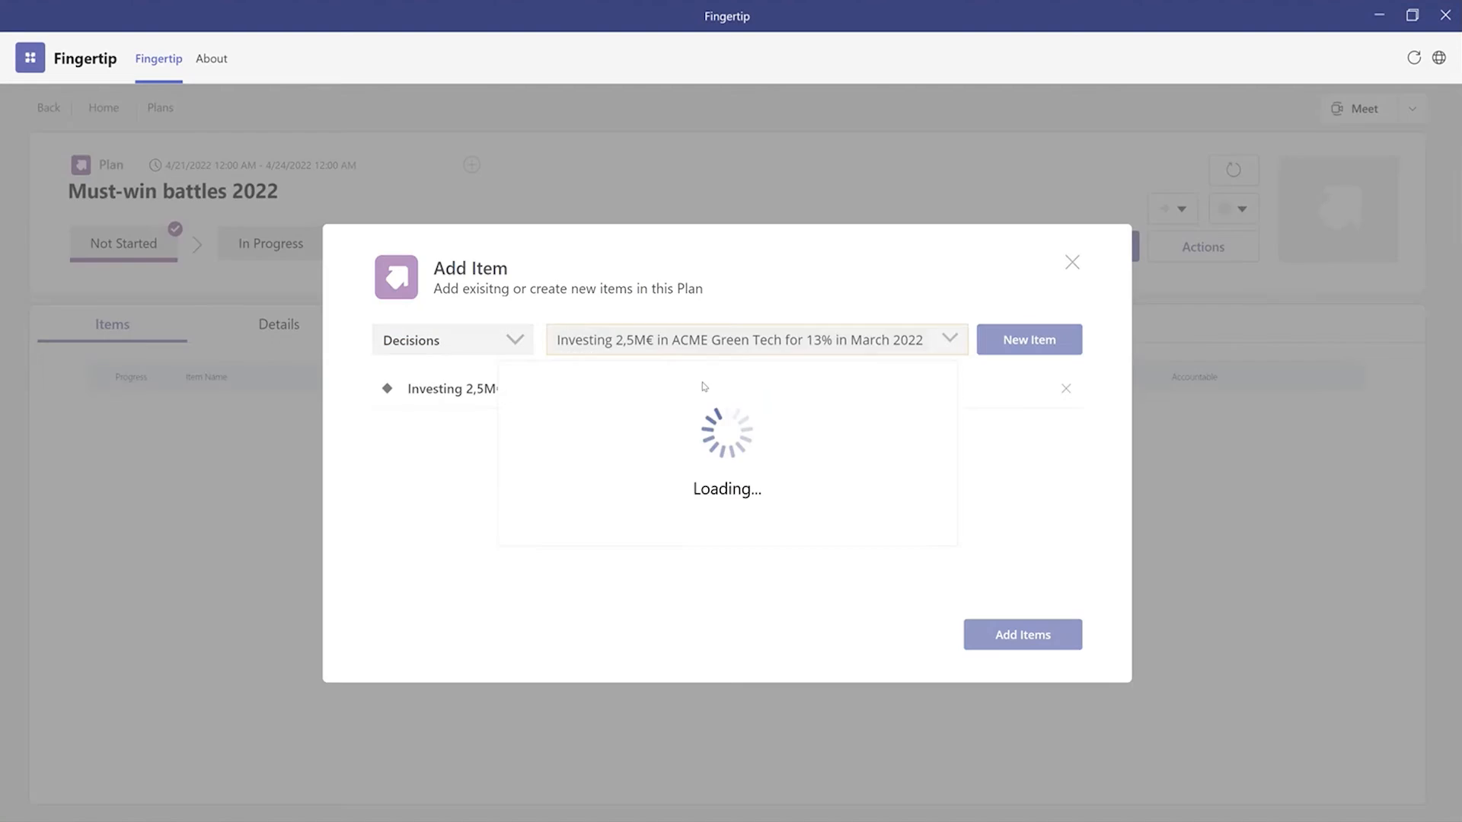
click(472, 340)
click(453, 487)
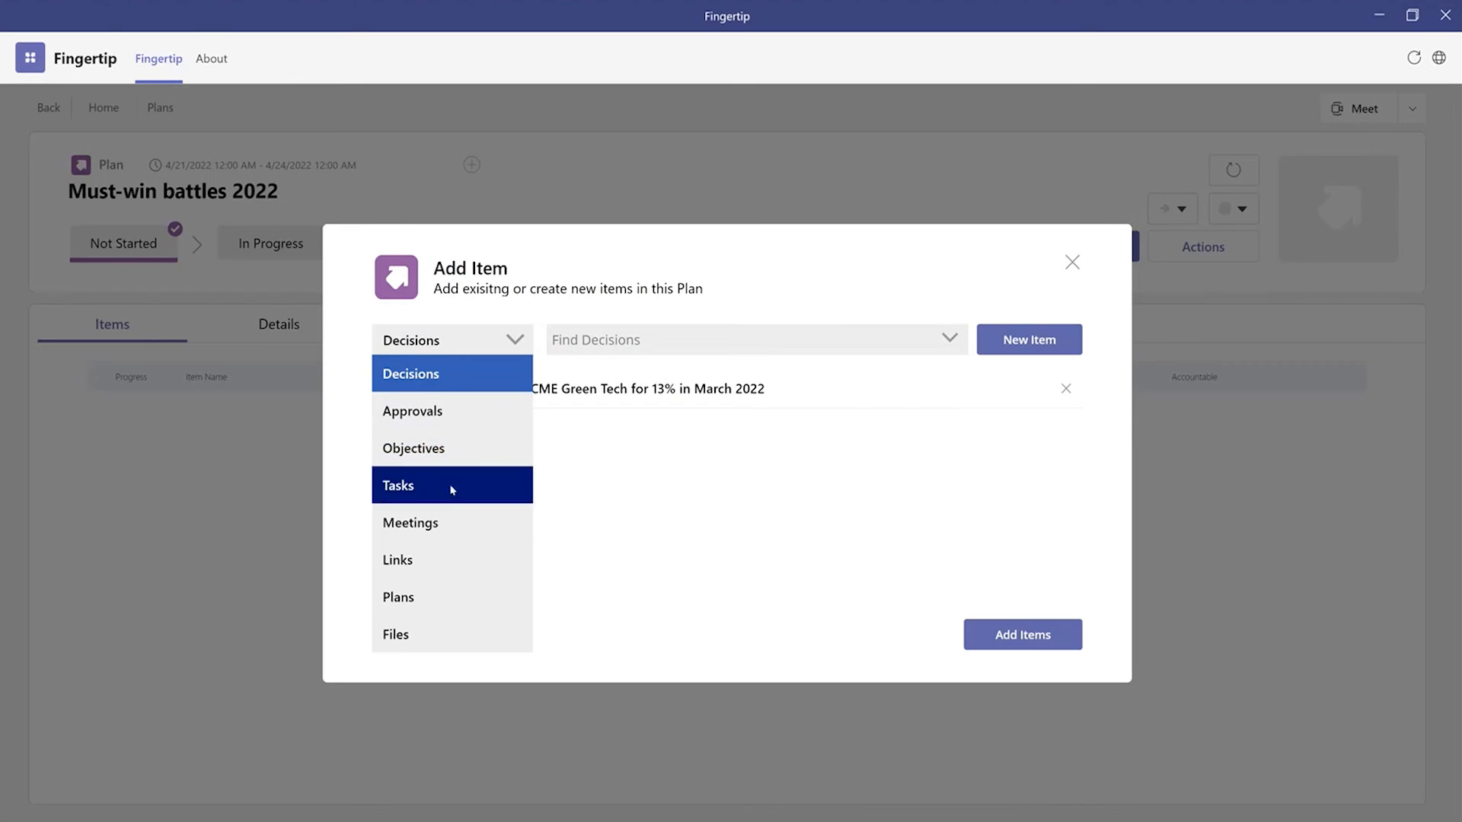
click(637, 349)
click(647, 387)
Step: Select the meeting "Investment board meeting 2022-07" and the file "Investing ACME Tech 2022-07.pptx", and add all selected items to the plan
click(515, 340)
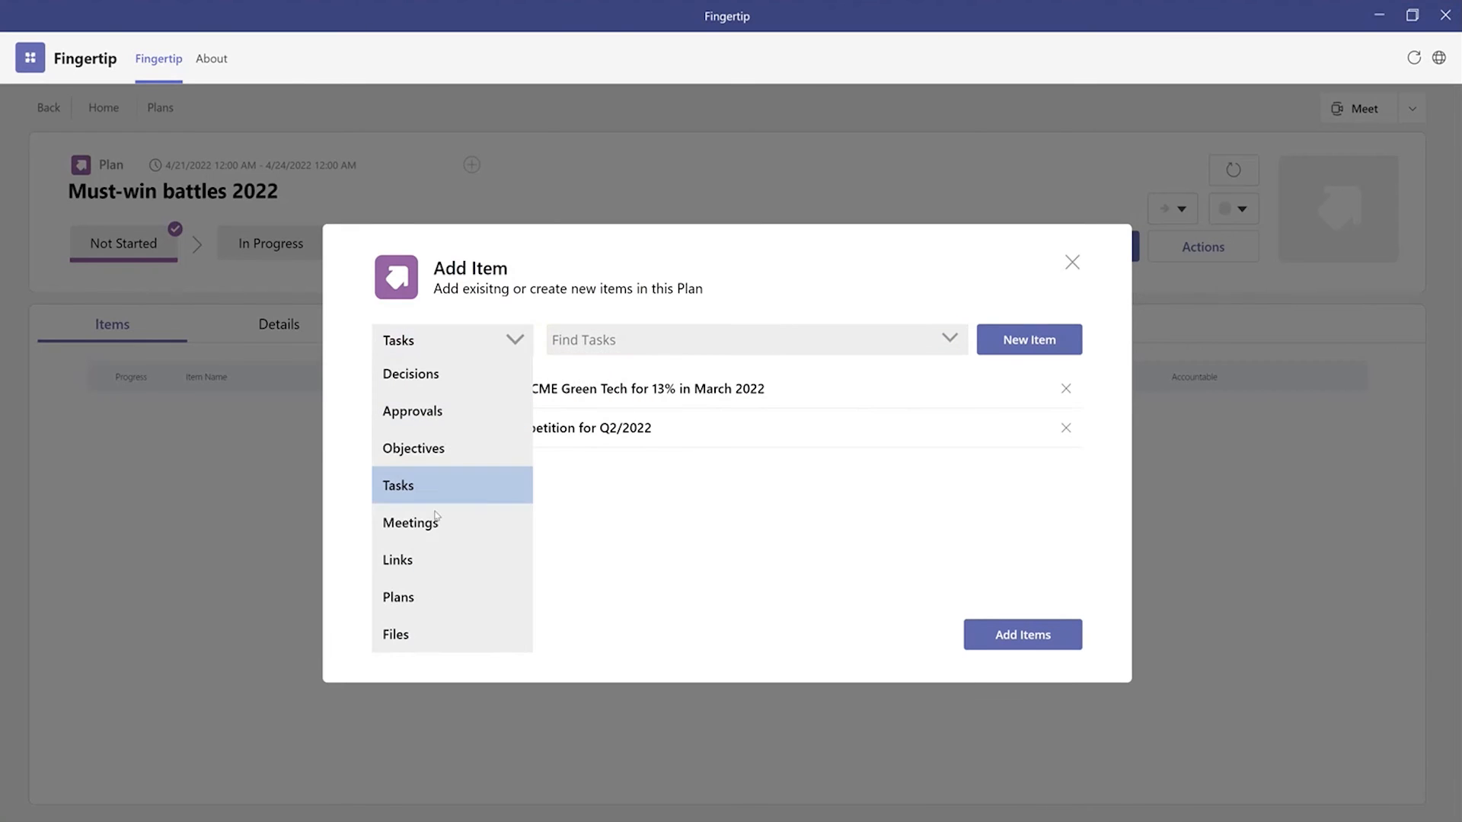
click(487, 519)
click(651, 345)
click(667, 387)
click(514, 340)
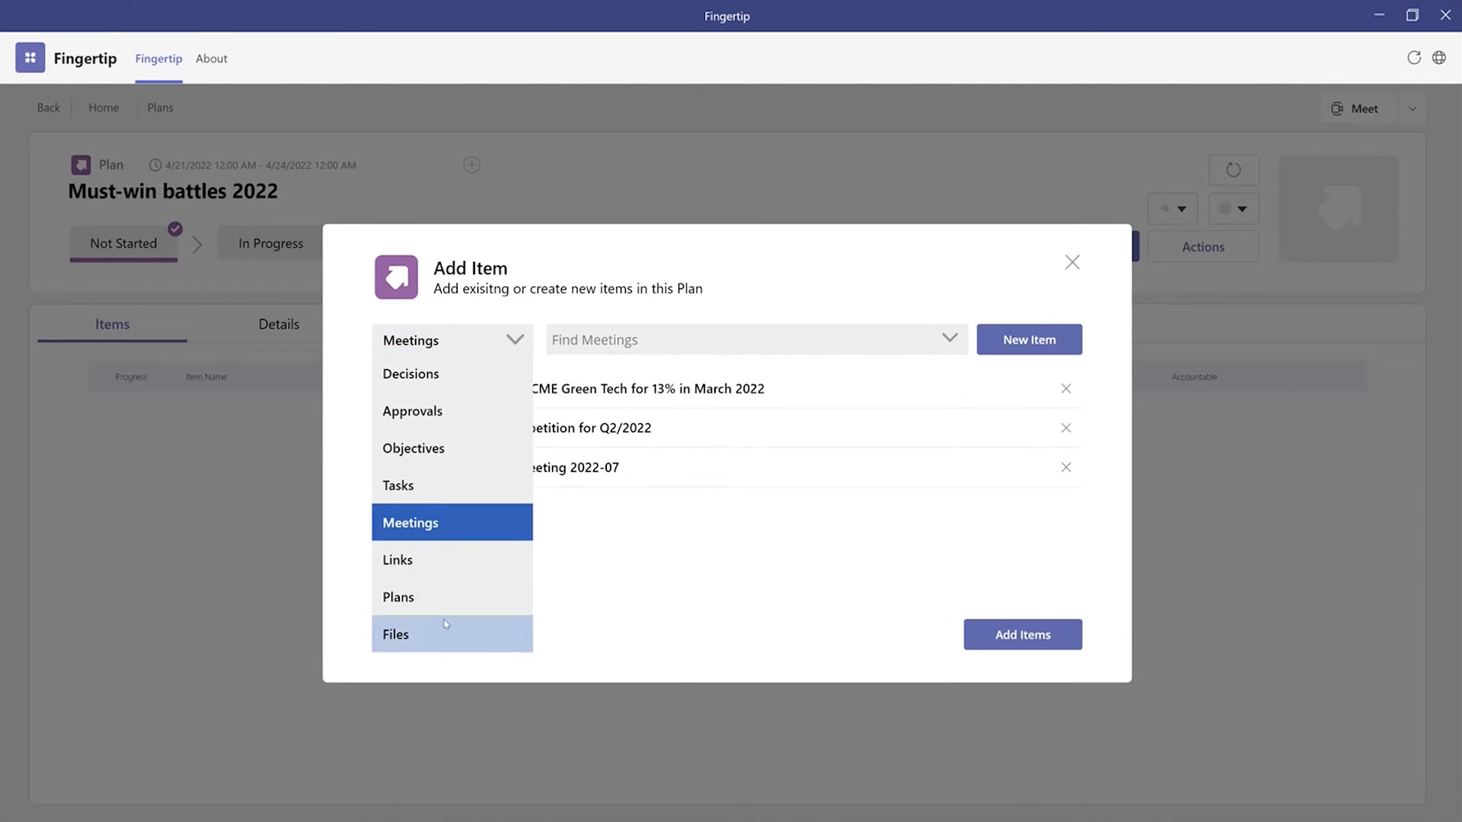
click(495, 633)
click(723, 341)
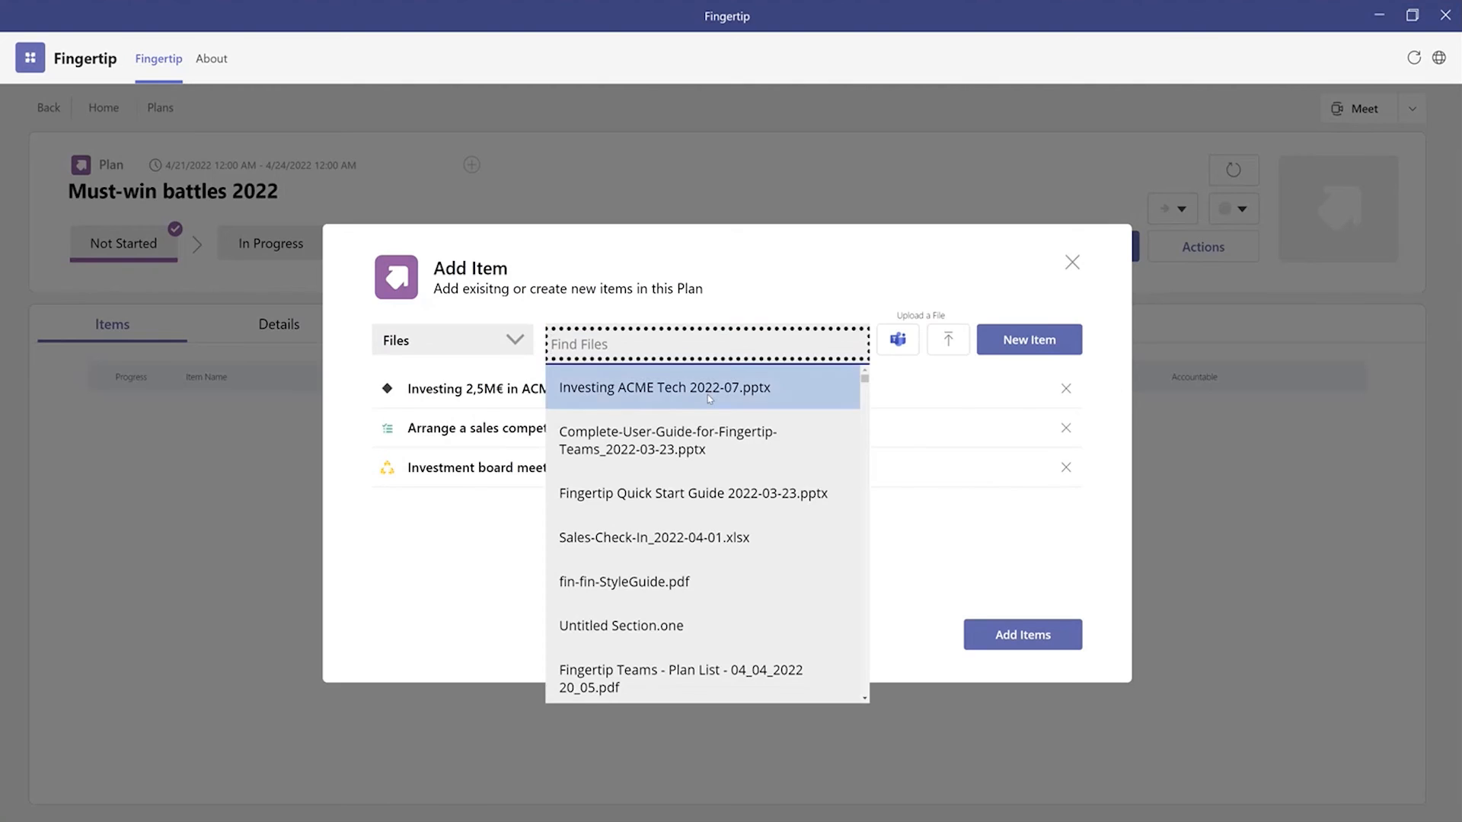
click(670, 383)
click(1046, 636)
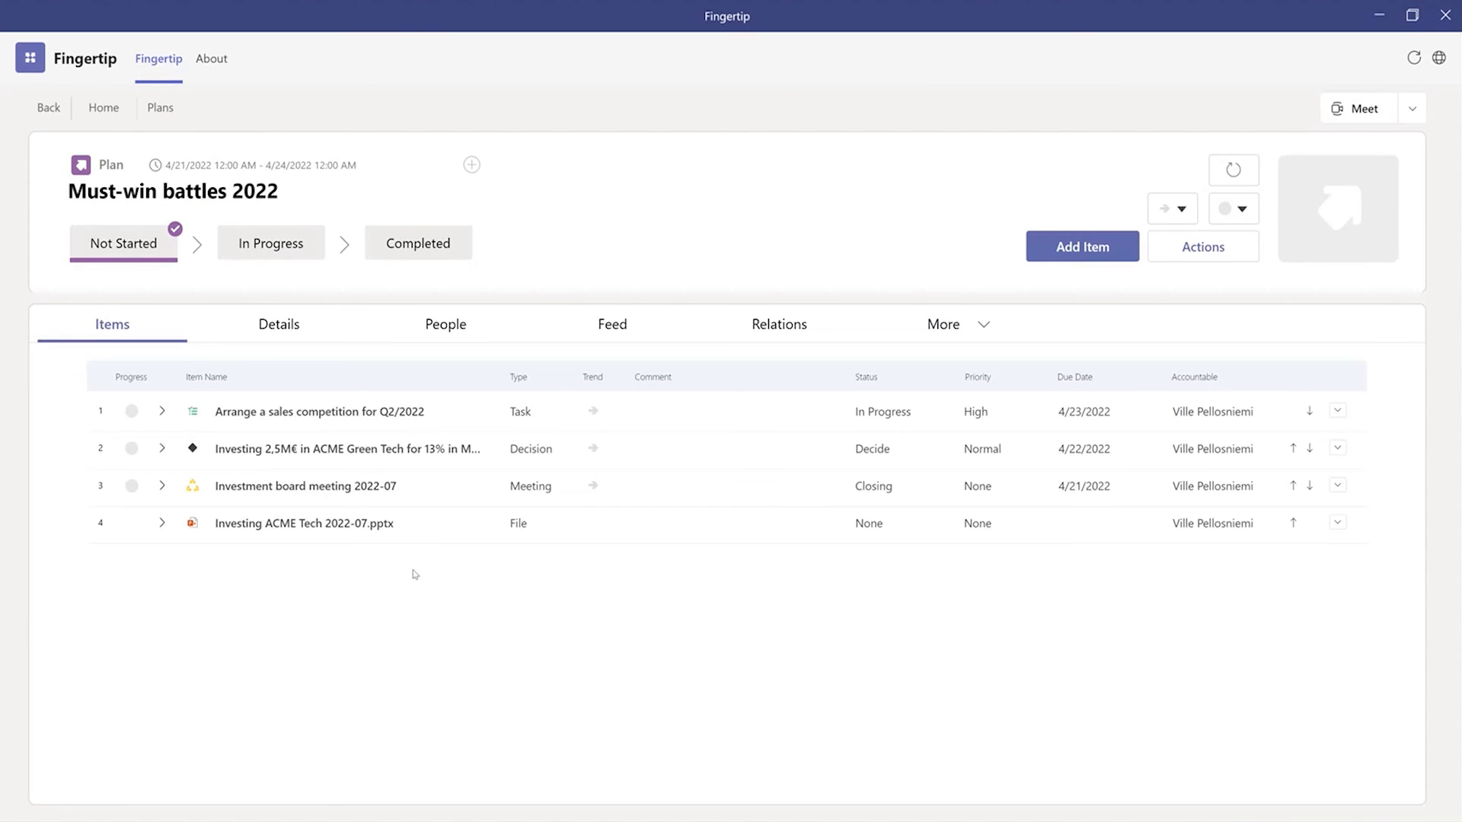
Step: Expand the board meeting and the ACME Green Tech decision in the plan to examine their sub-items, collapsing each again
click(162, 486)
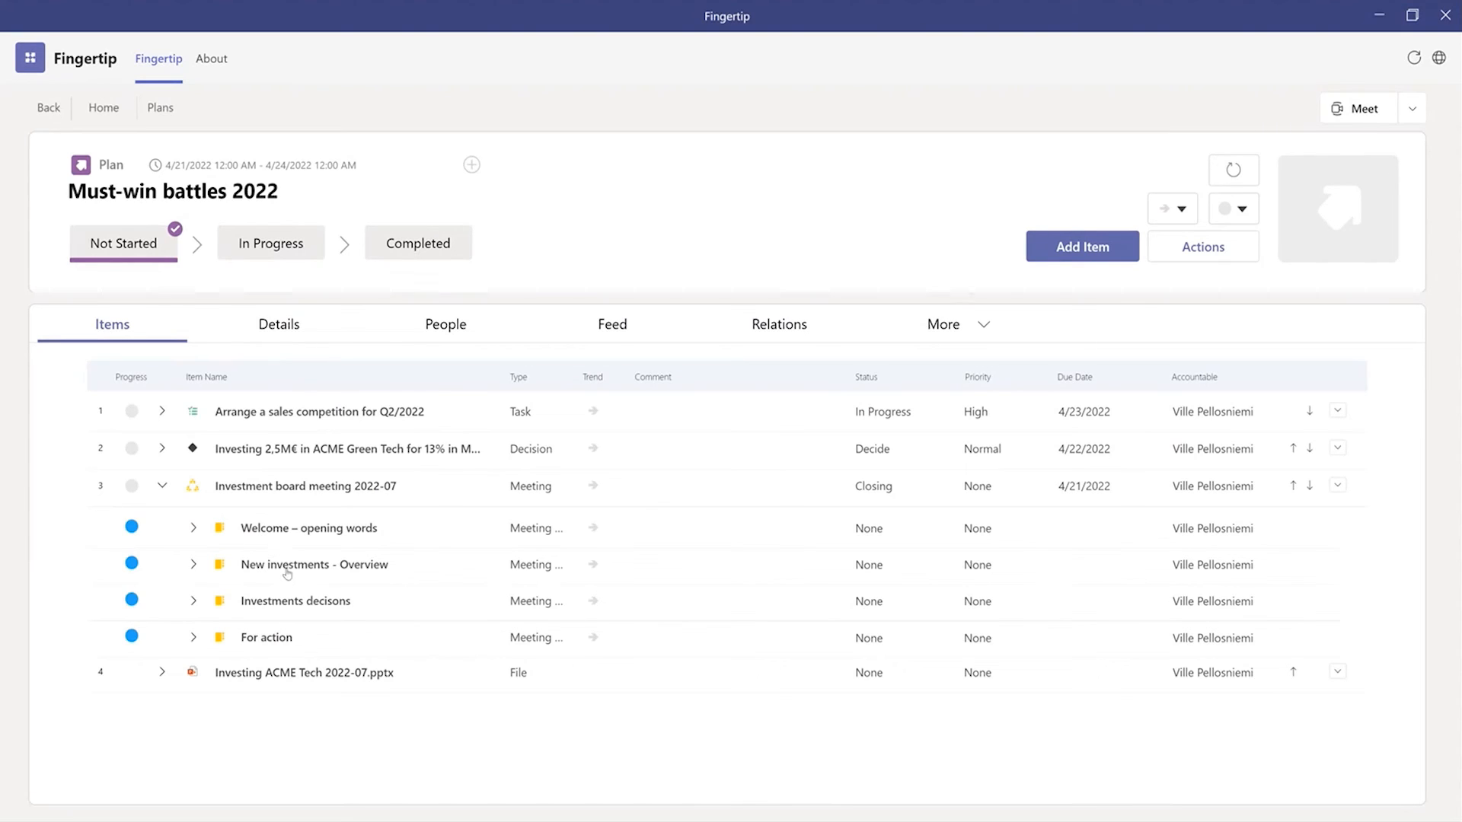
click(164, 488)
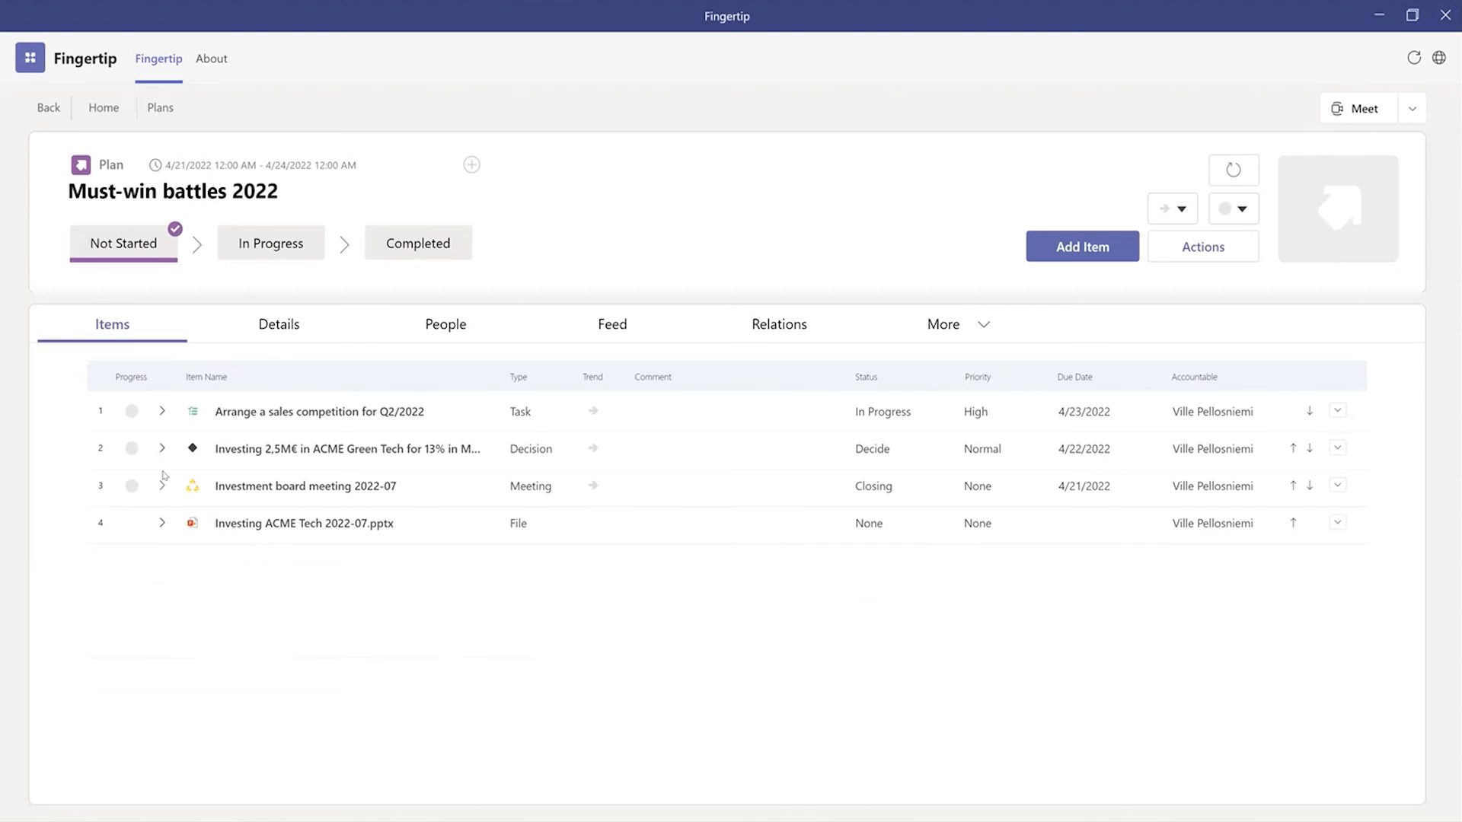
click(163, 451)
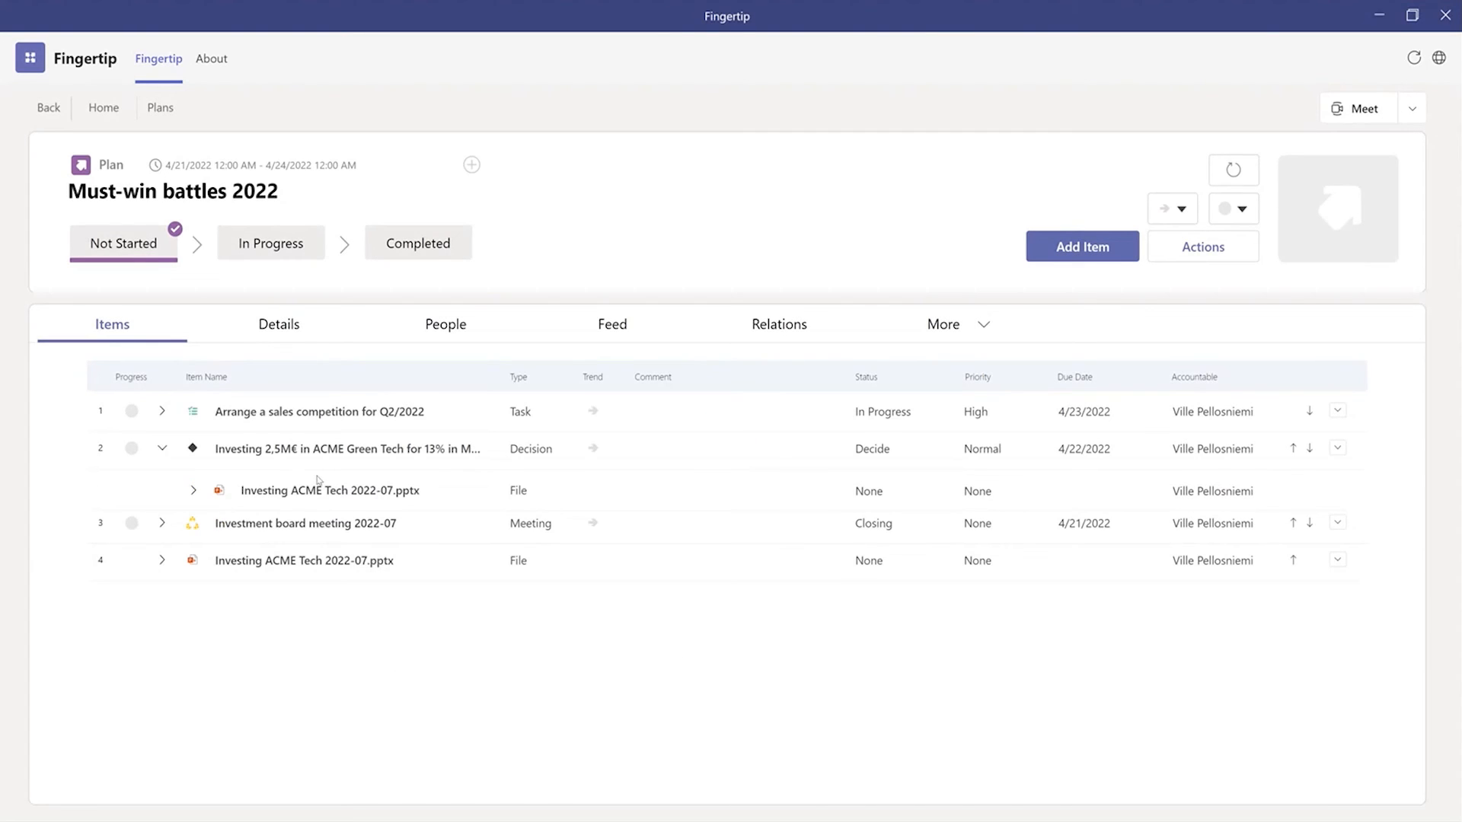
click(162, 449)
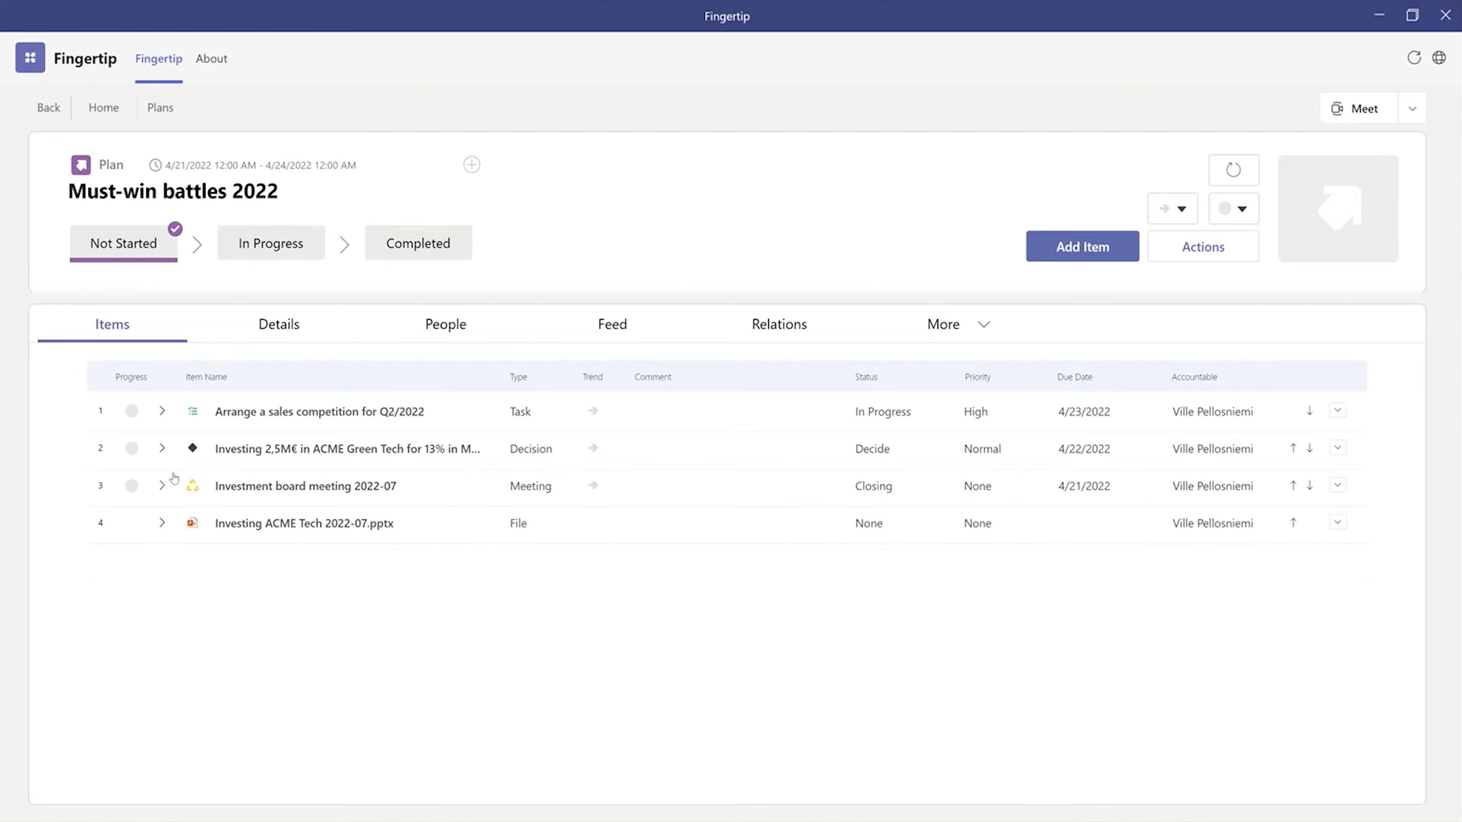
Step: Add the plan "Must-win battles 2022" as an item of the Strategy 2022 plan and expand it in the item list
click(47, 109)
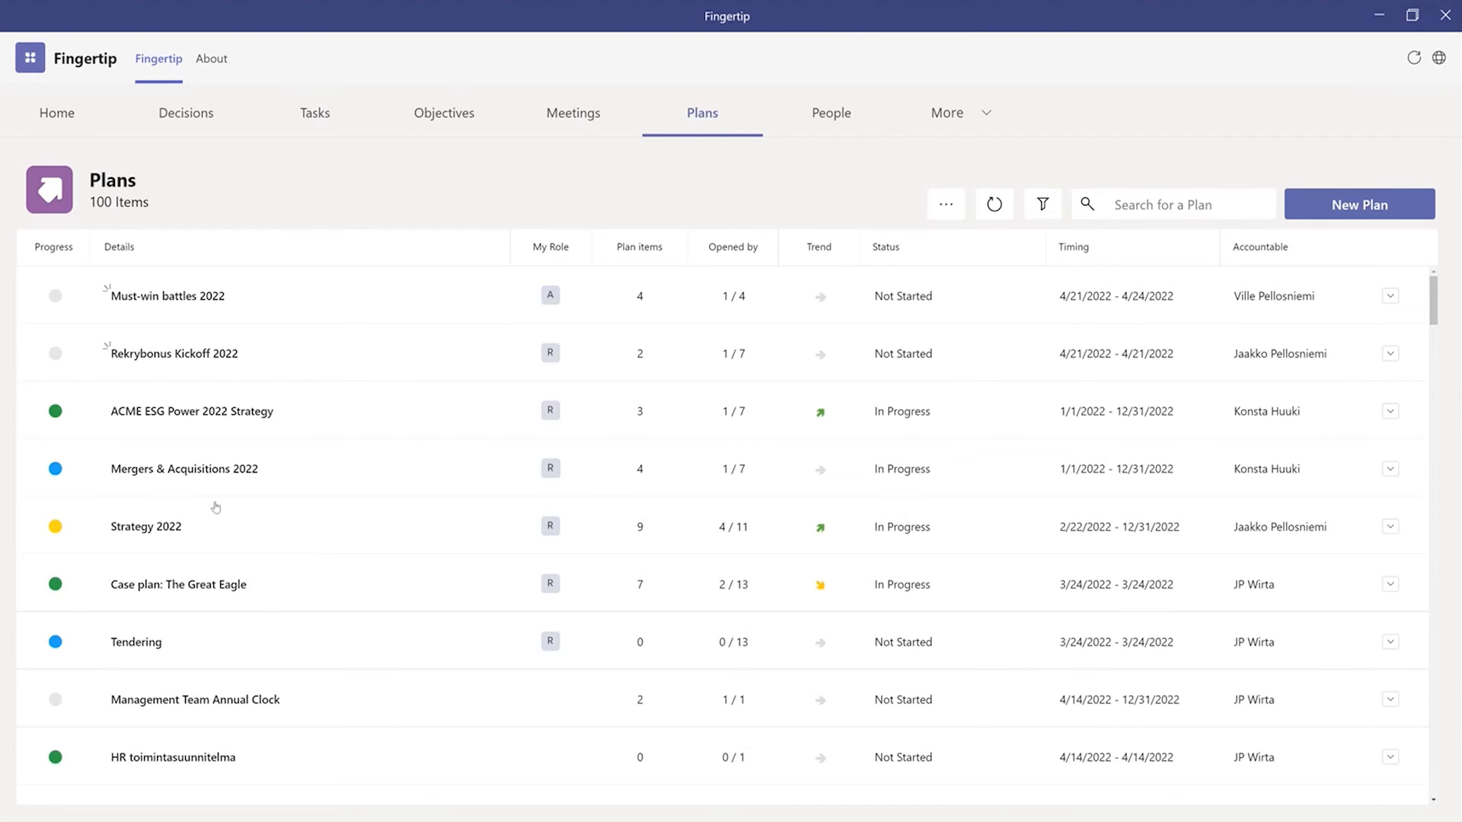
click(146, 527)
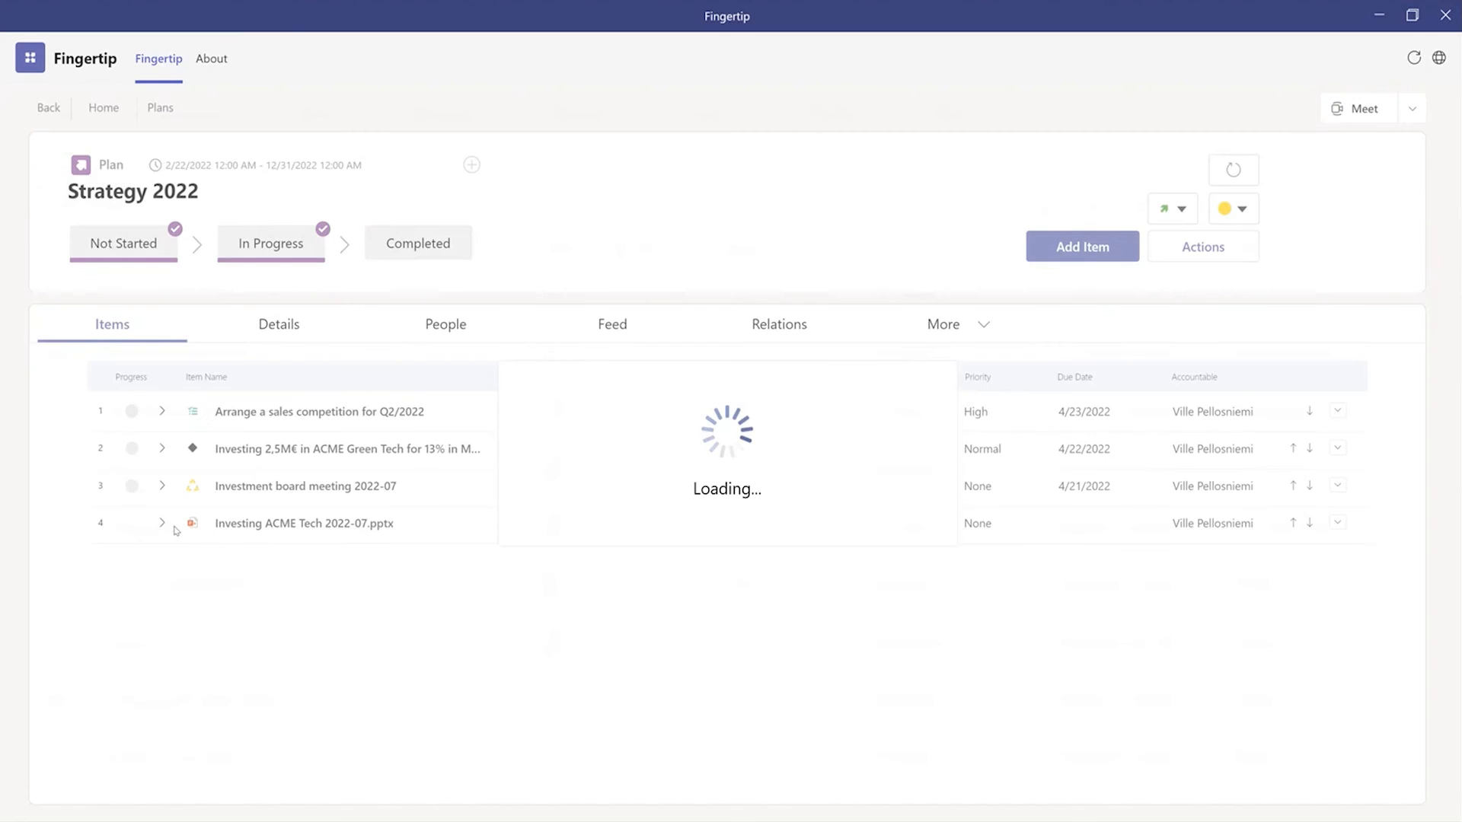
click(1074, 246)
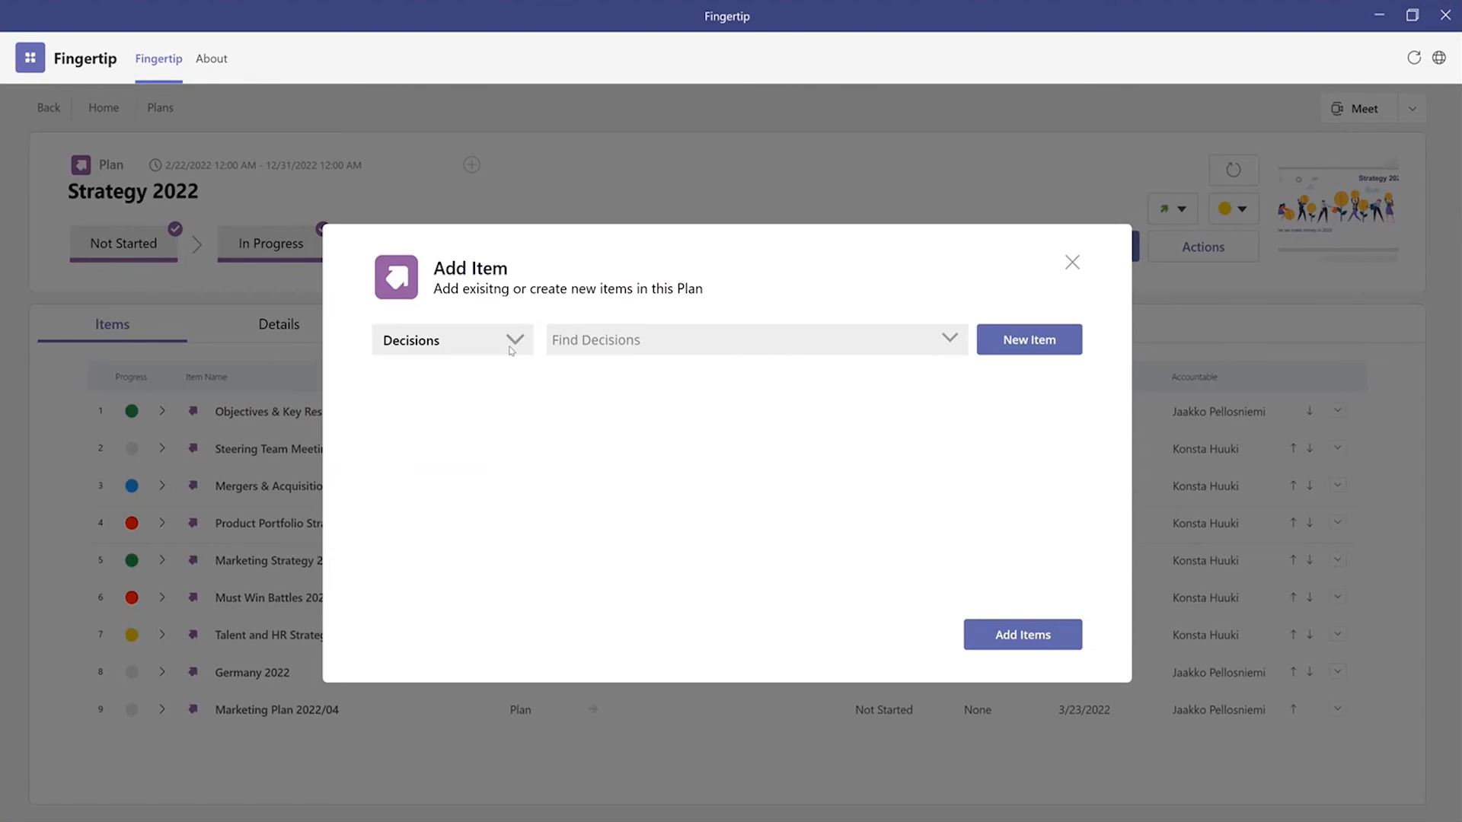
click(447, 368)
click(448, 598)
click(654, 339)
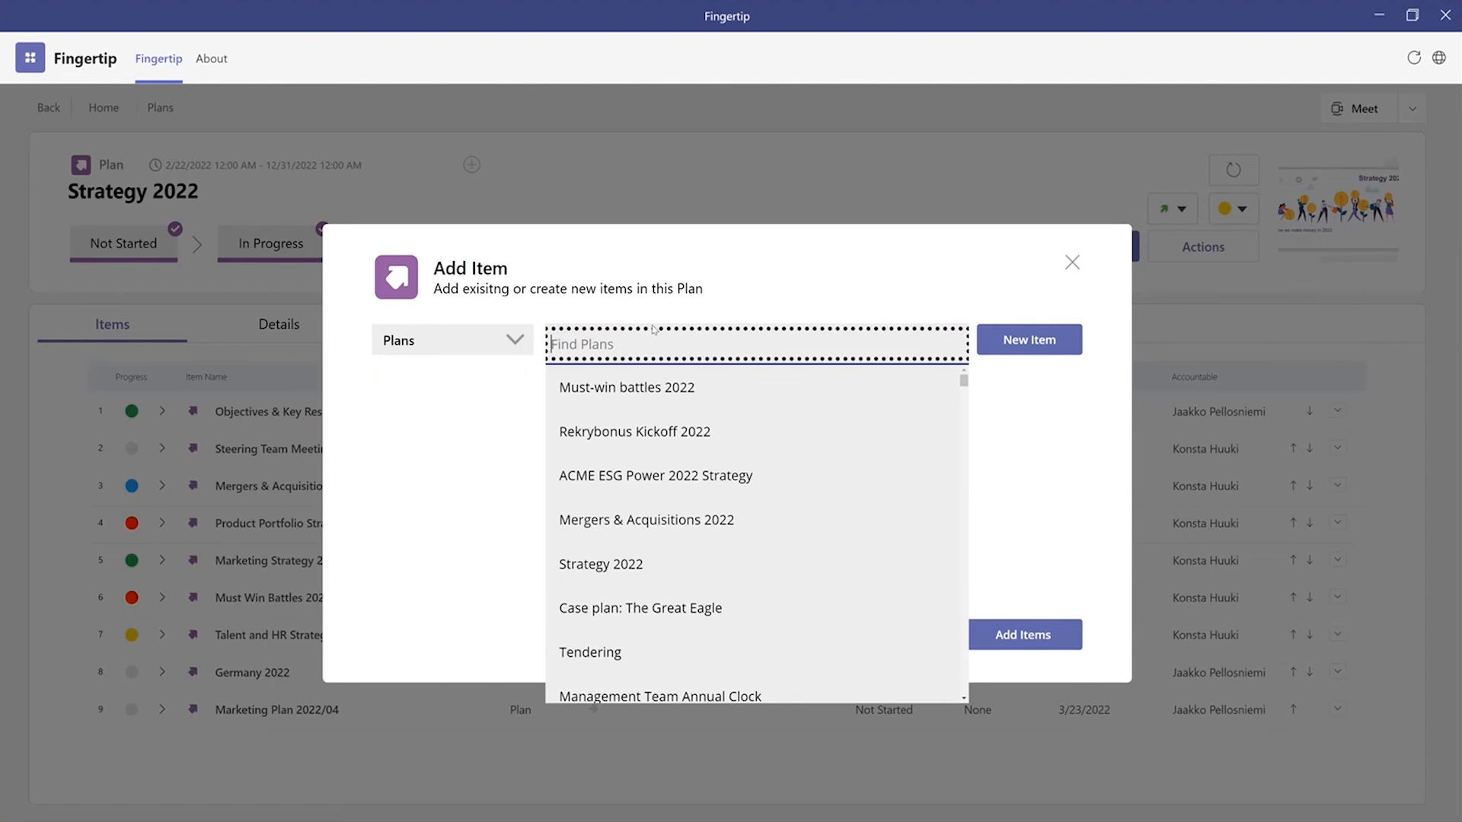
click(642, 389)
click(1013, 638)
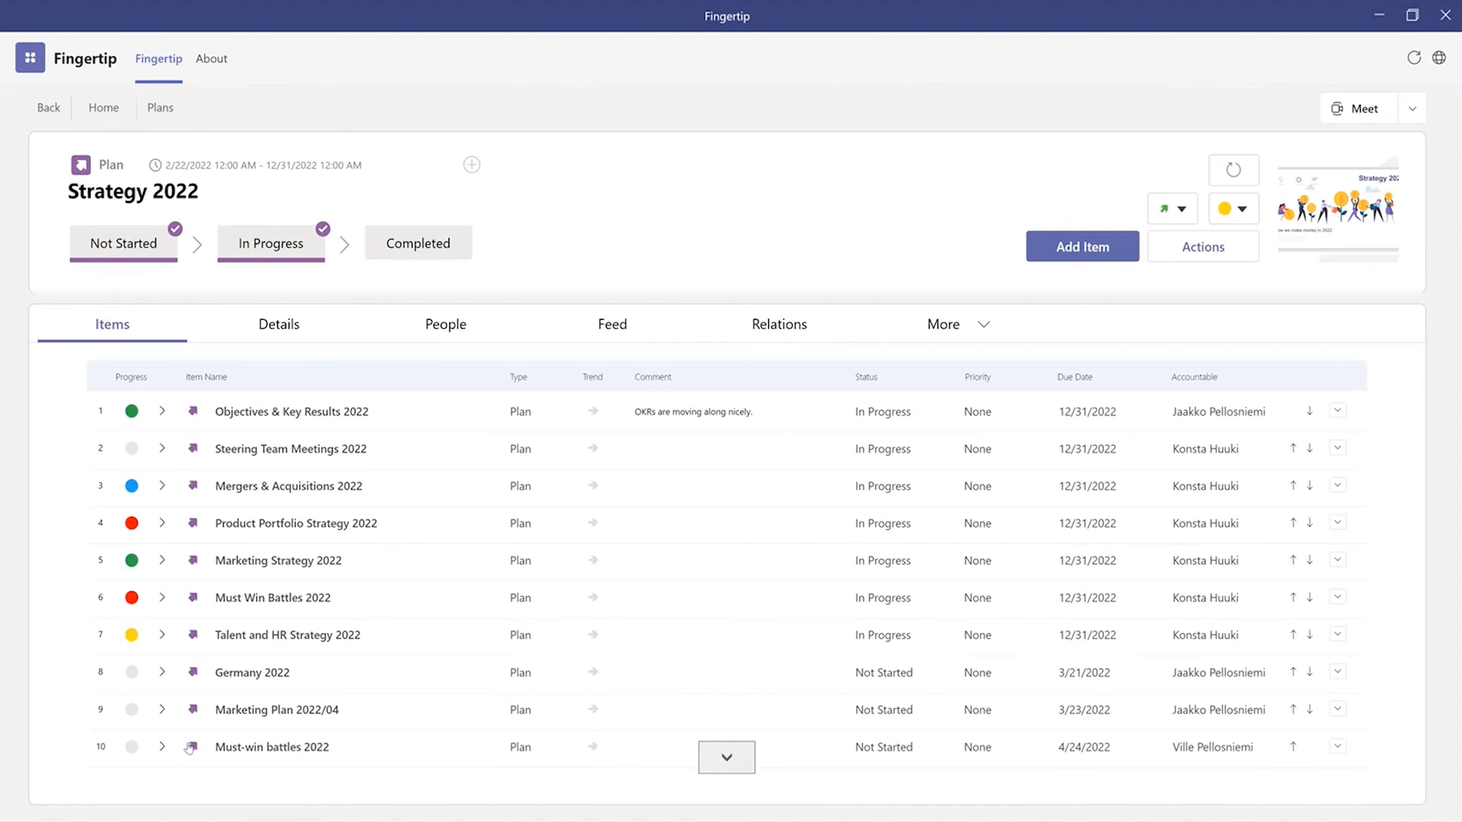
click(162, 747)
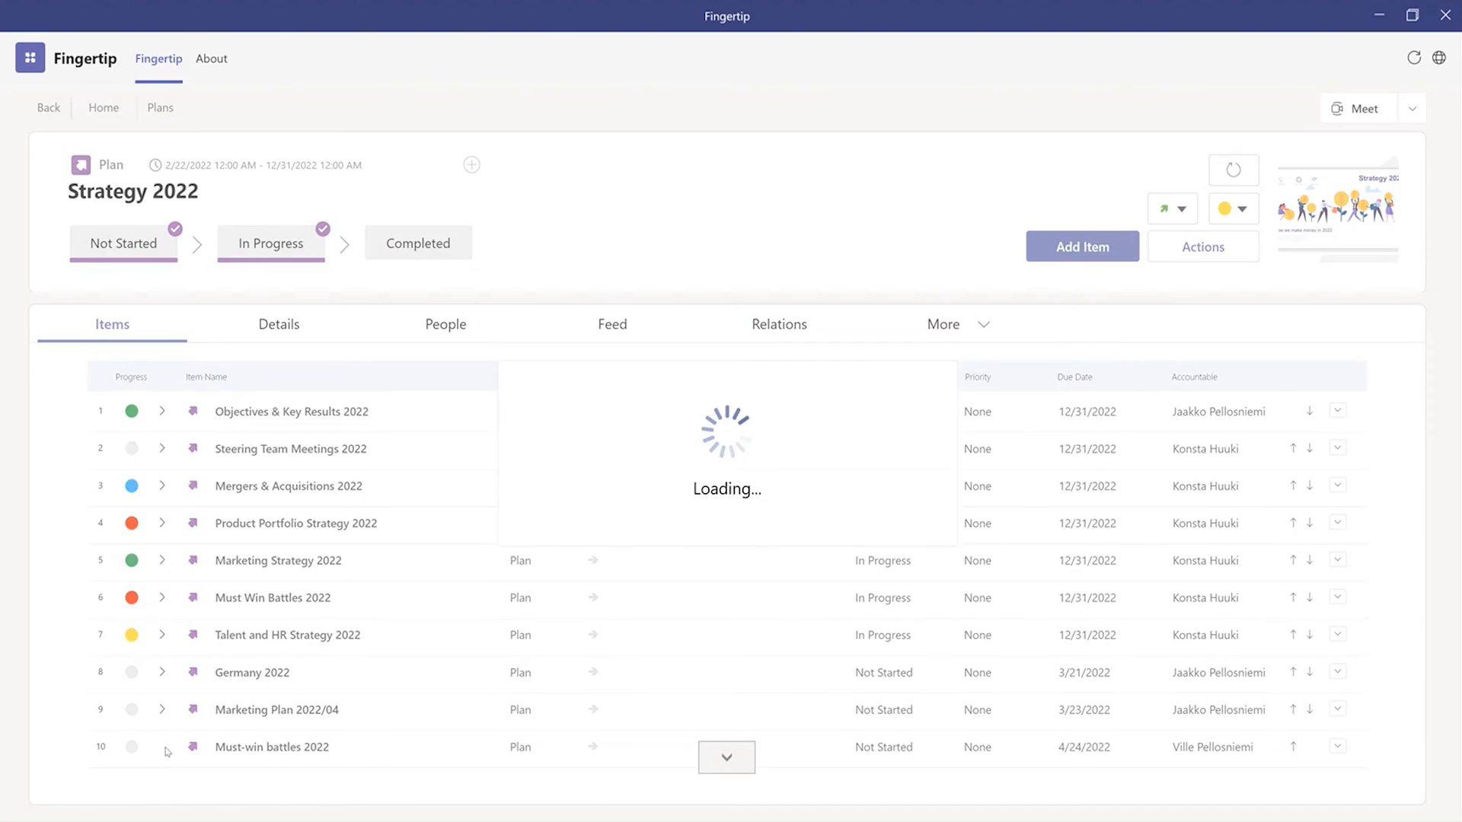
scroll(304, 537, down, 1)
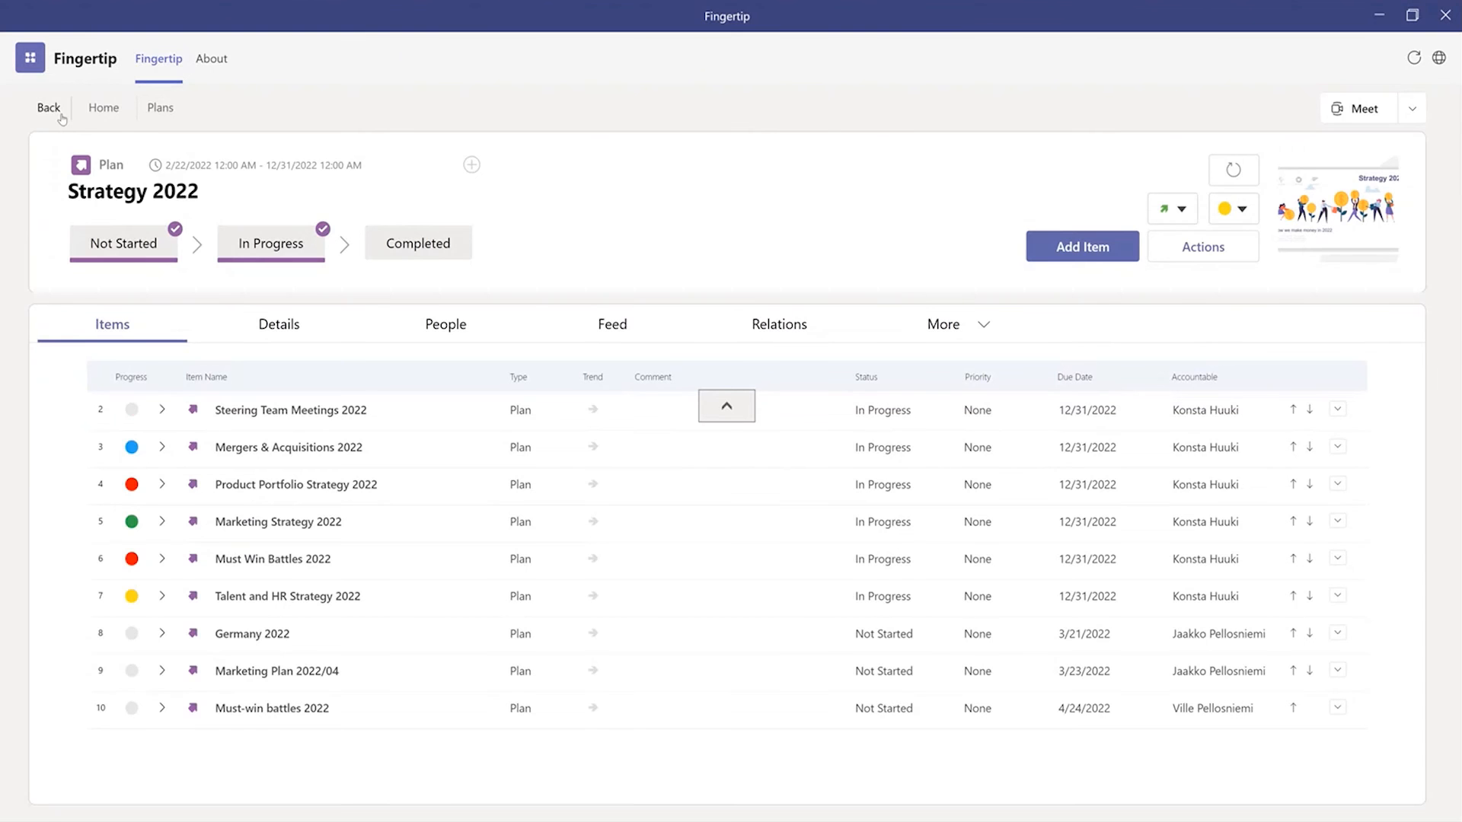
Step: Leave the Strategy 2022 plan and open the task board
click(61, 116)
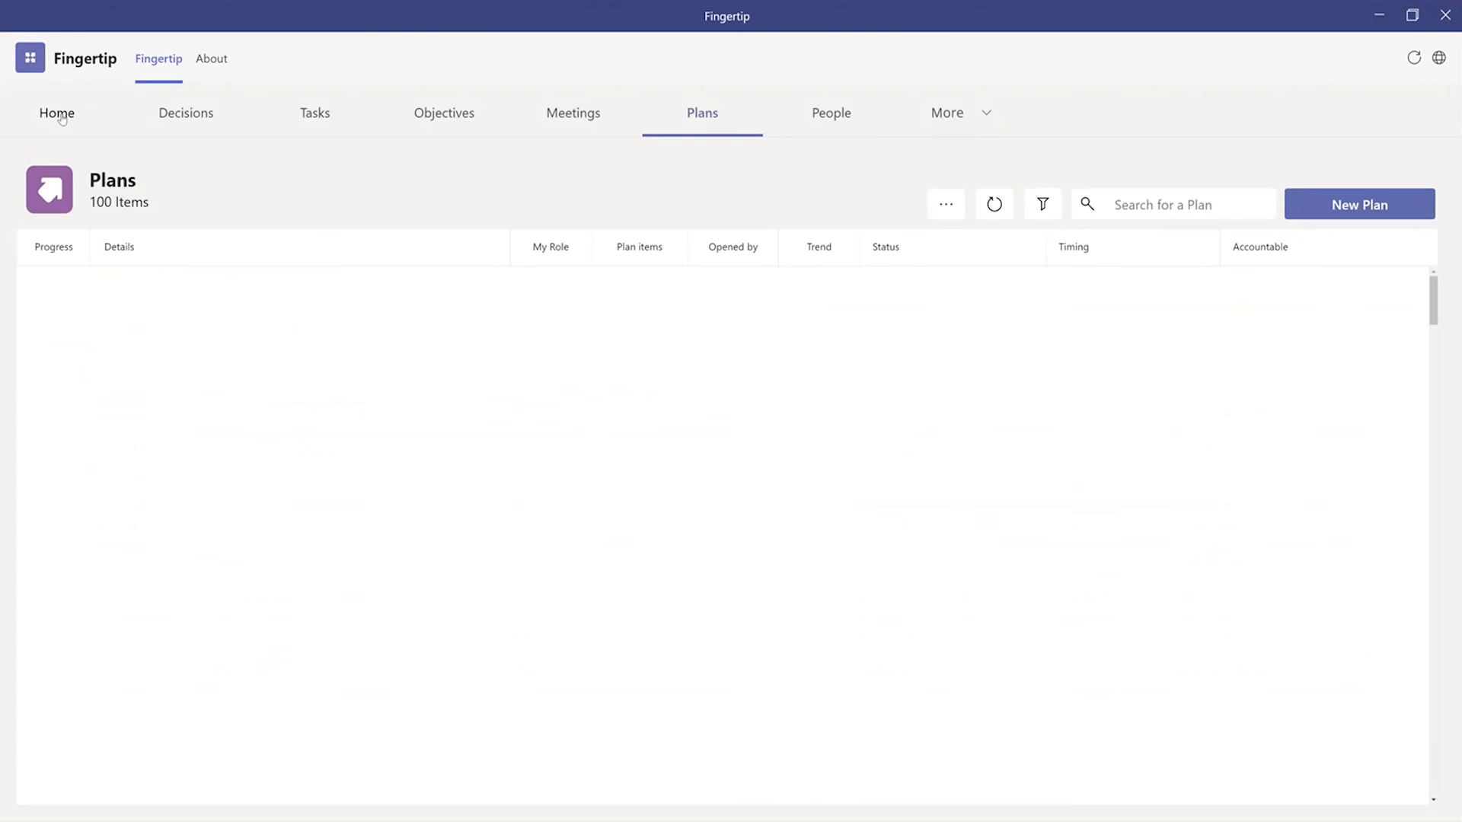
click(325, 122)
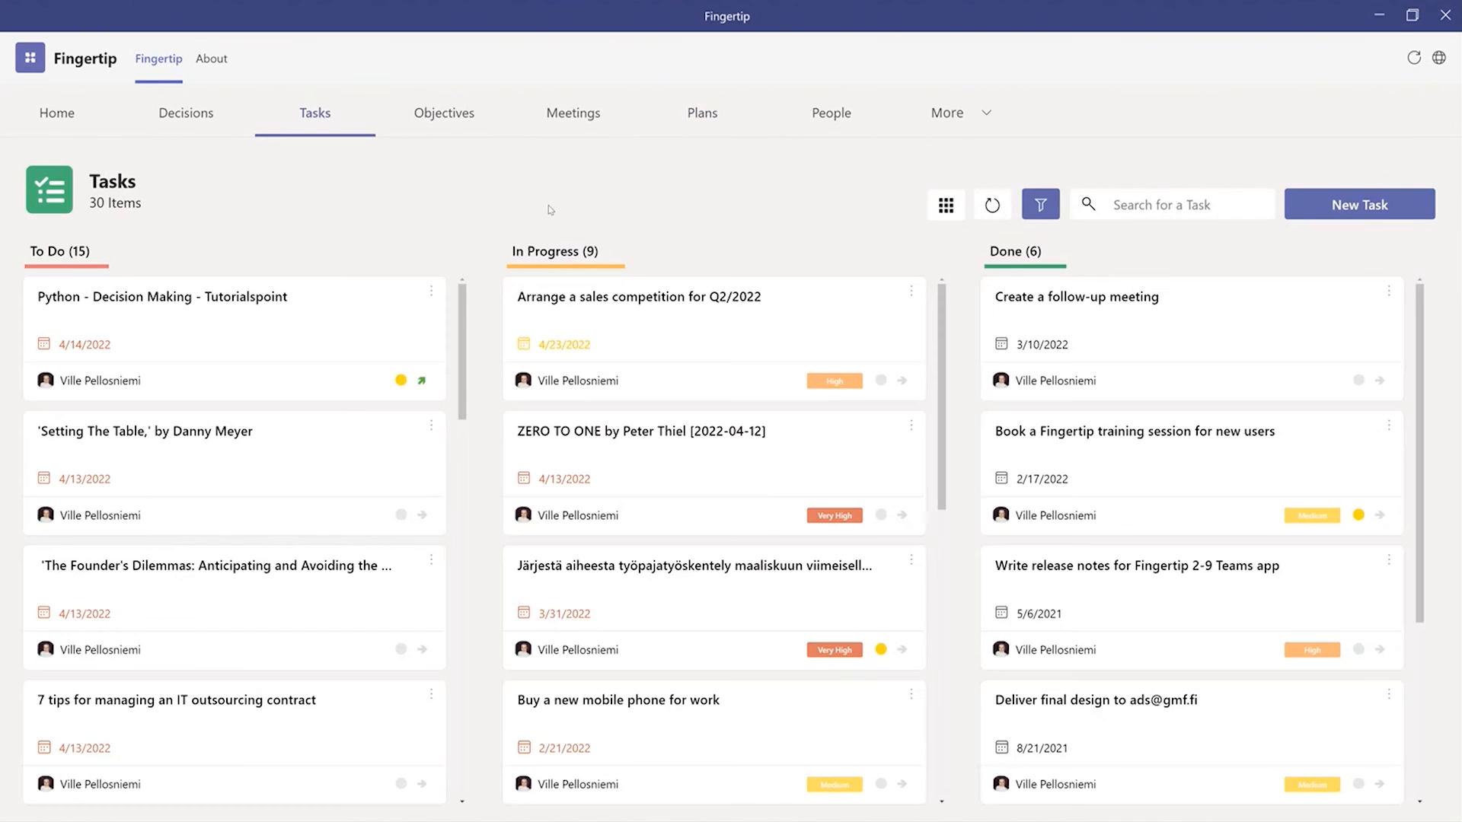
Step: Open the in-progress task "Arrange a sales competition for Q2/2022" to view its details, and close it without changes
click(695, 293)
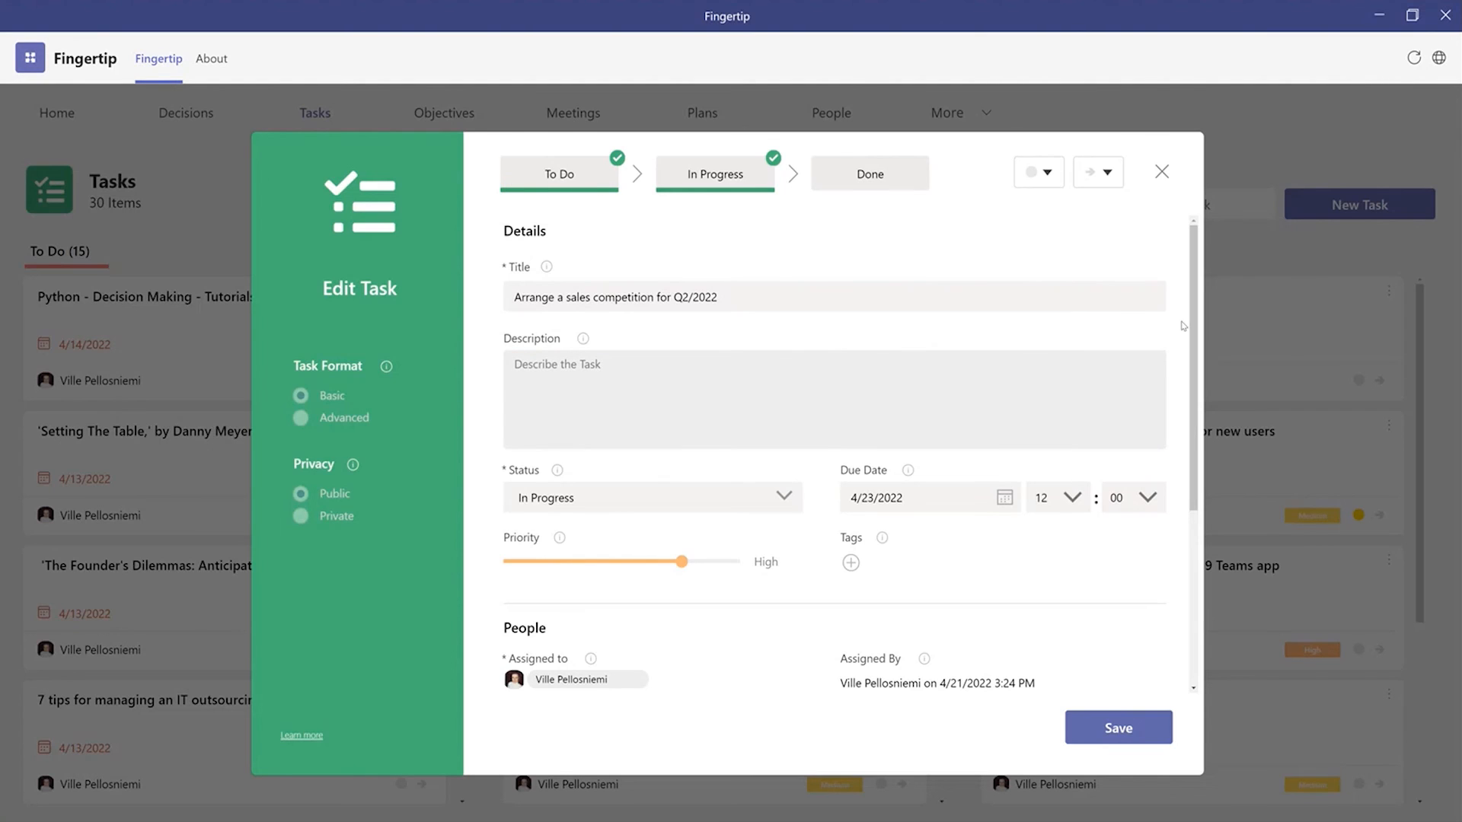
click(1161, 172)
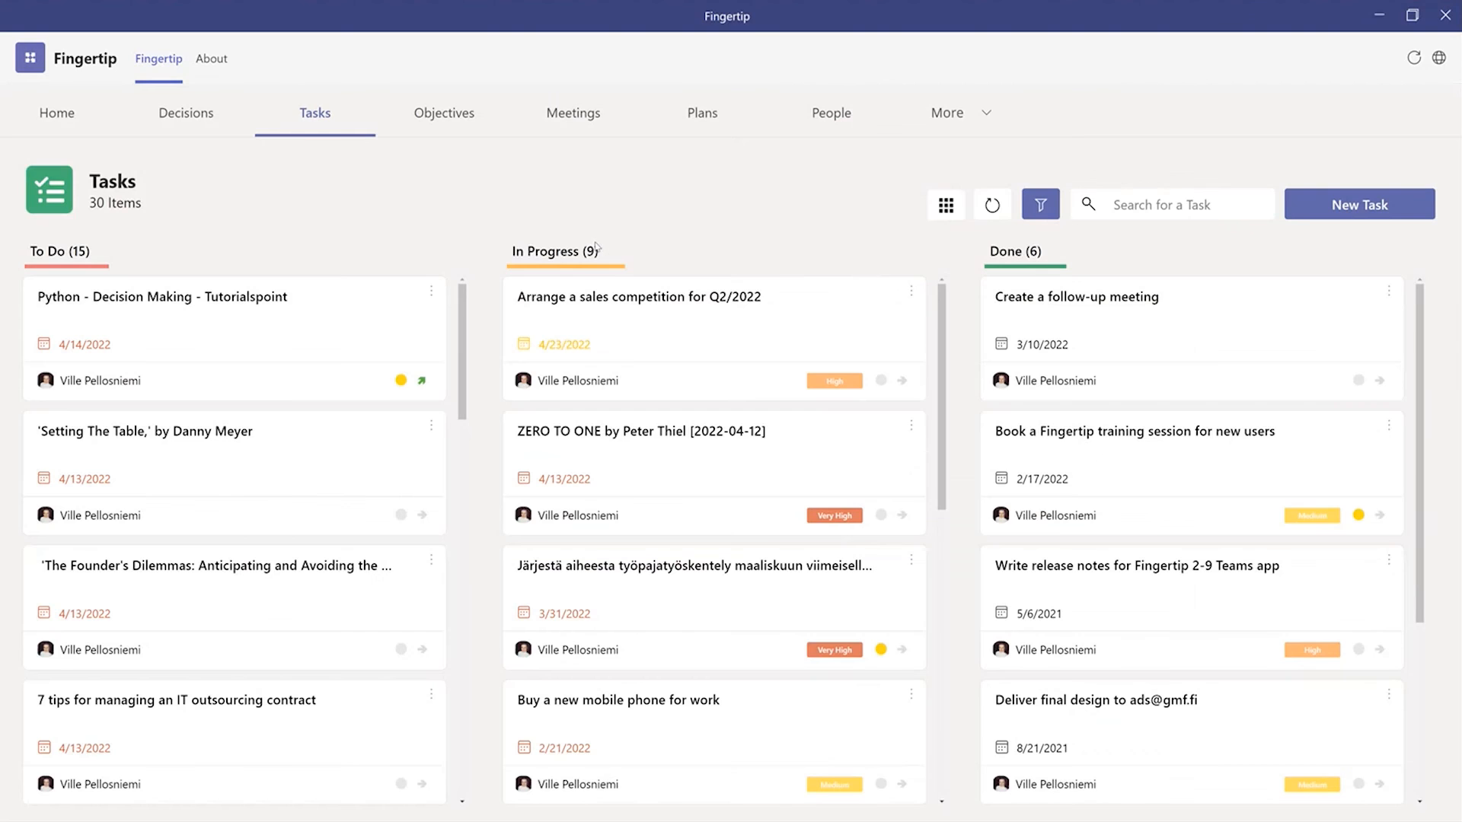
Step: Go to the home page and expand the due tasks and plans in the jobs to be done
click(61, 128)
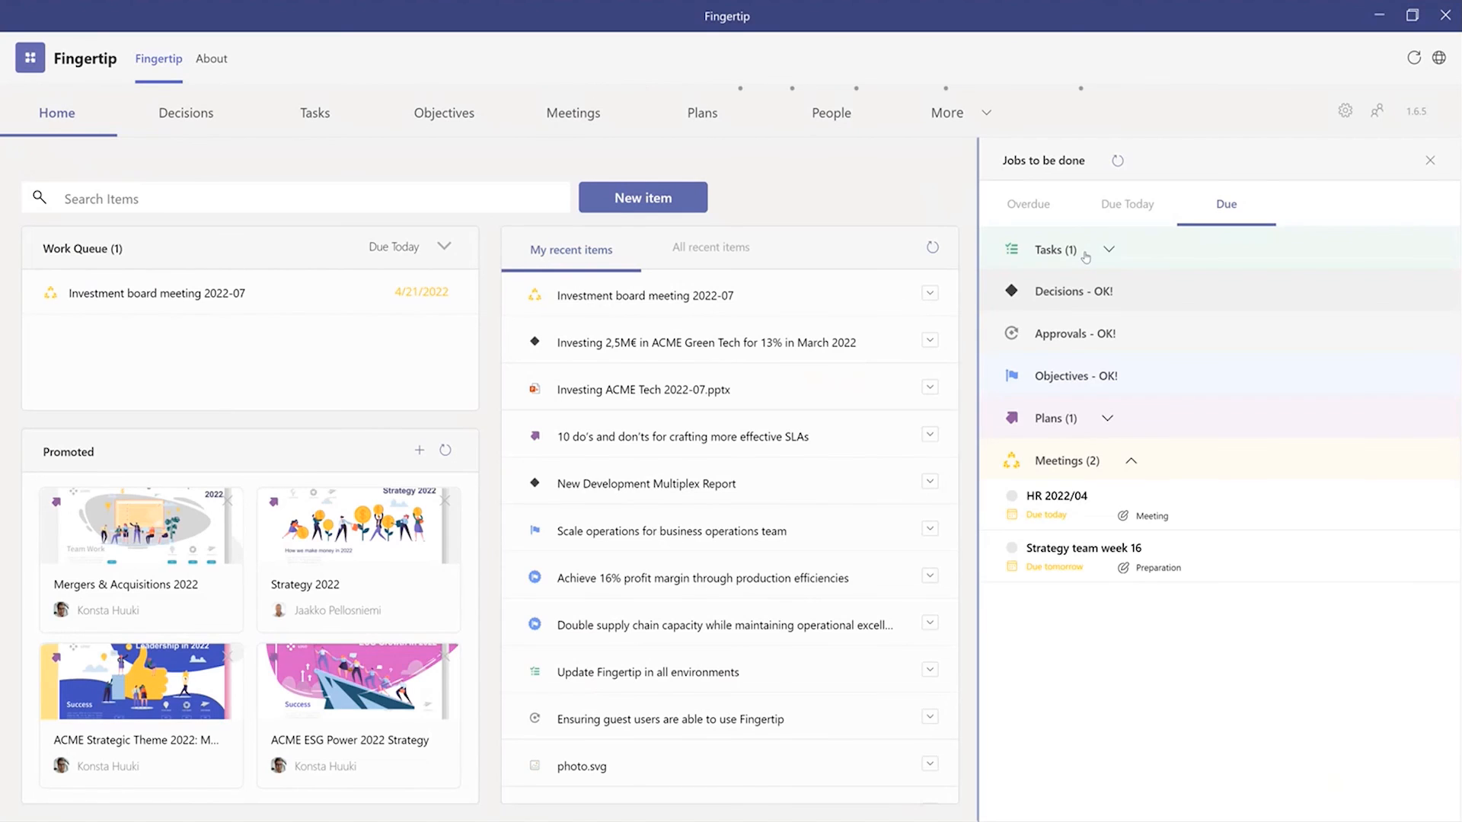
click(1085, 257)
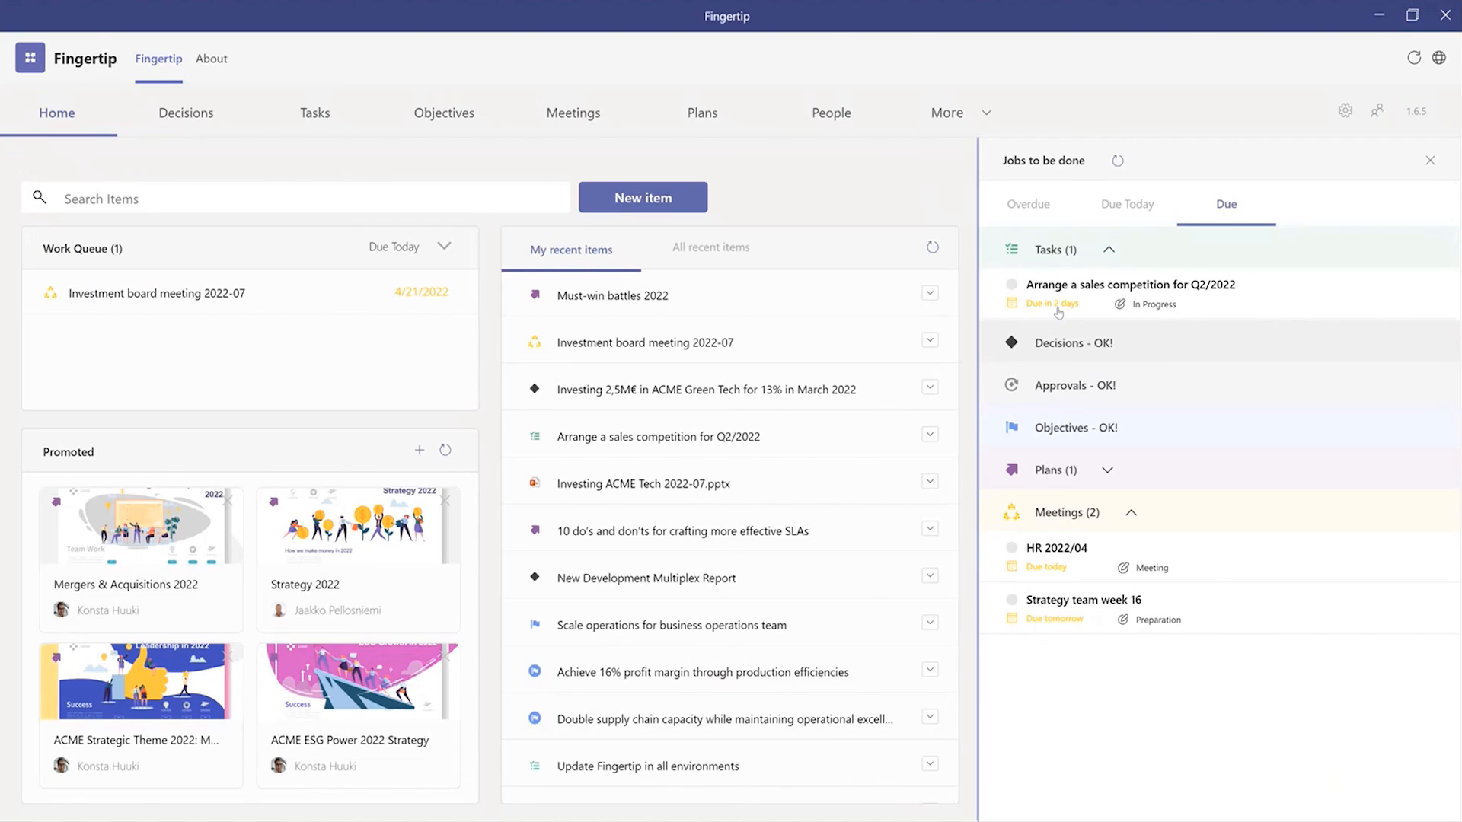
click(1061, 469)
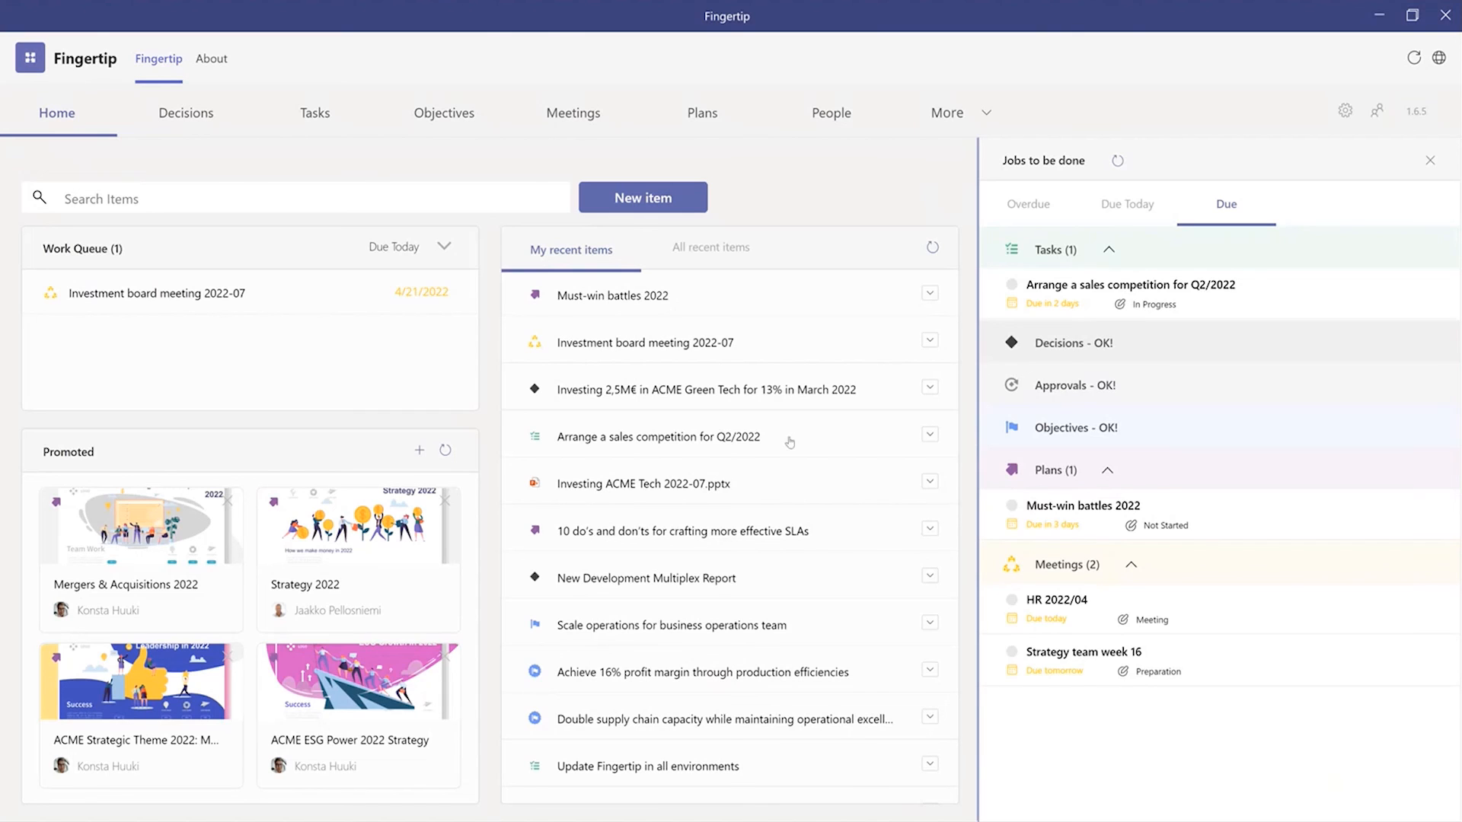
Step: Add the plan "Must-win battles 2022" as a new promoted item on the home page
click(420, 455)
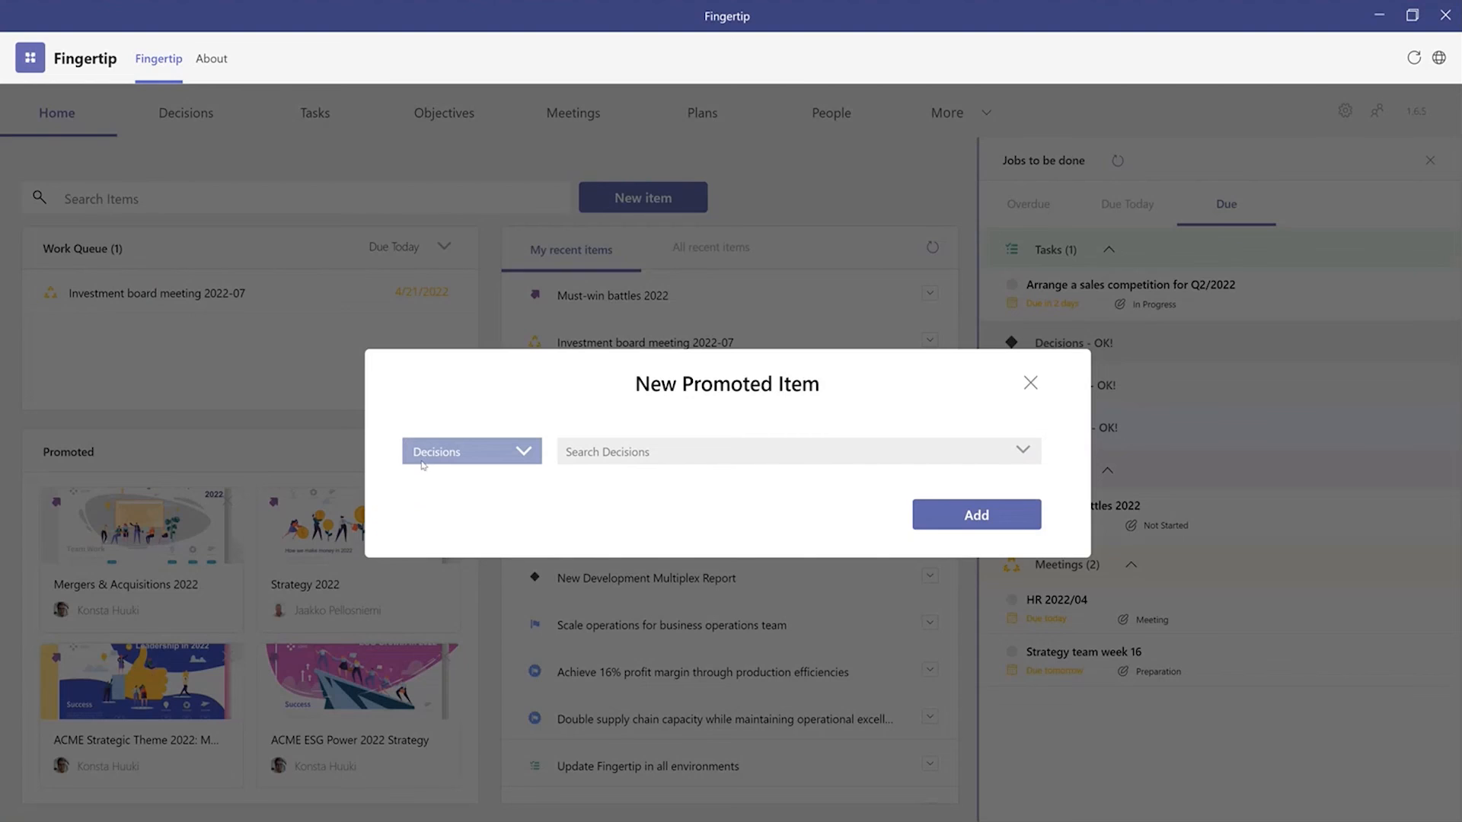
click(457, 457)
click(434, 686)
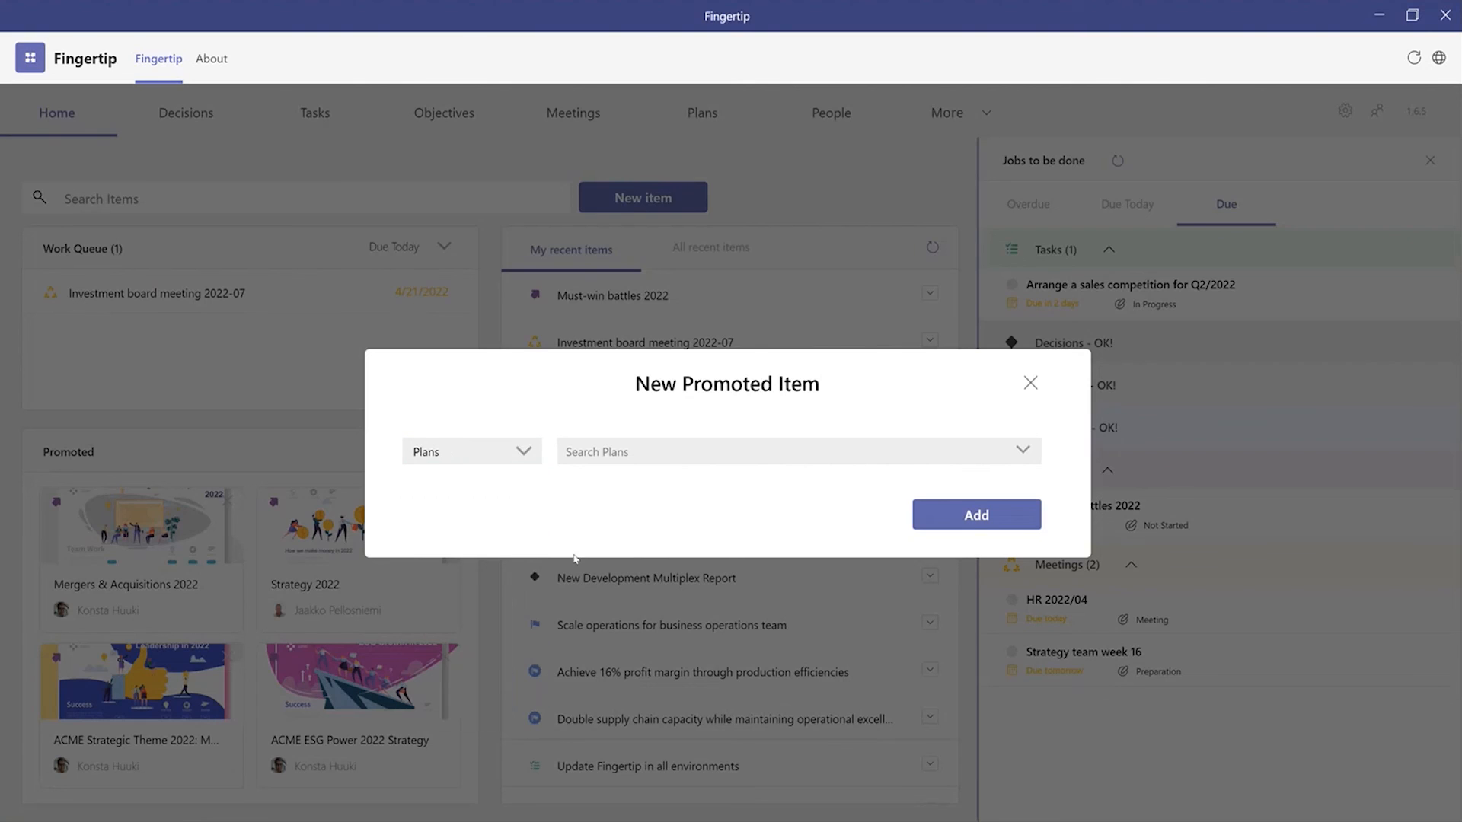
click(655, 457)
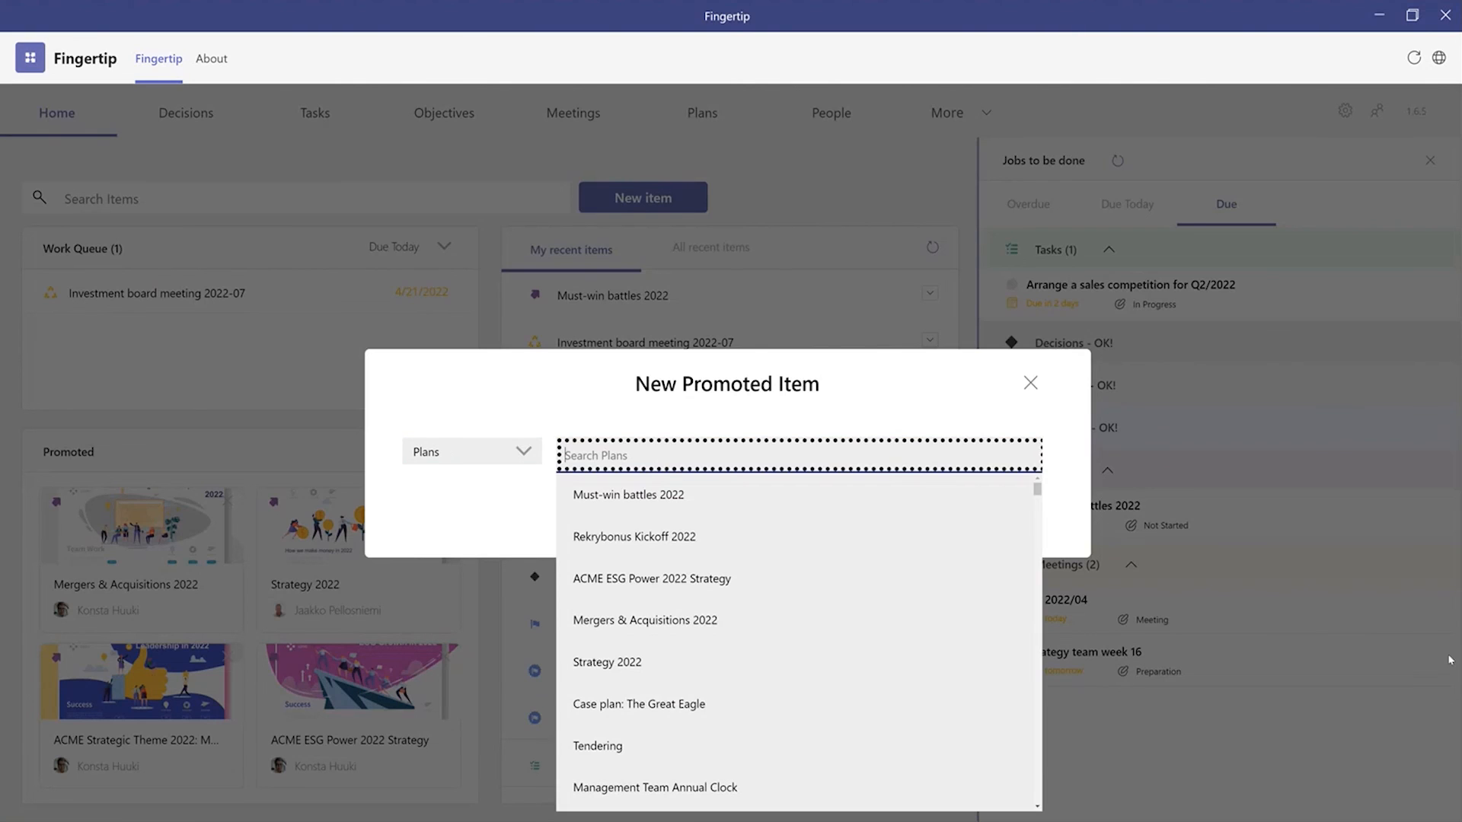
click(661, 503)
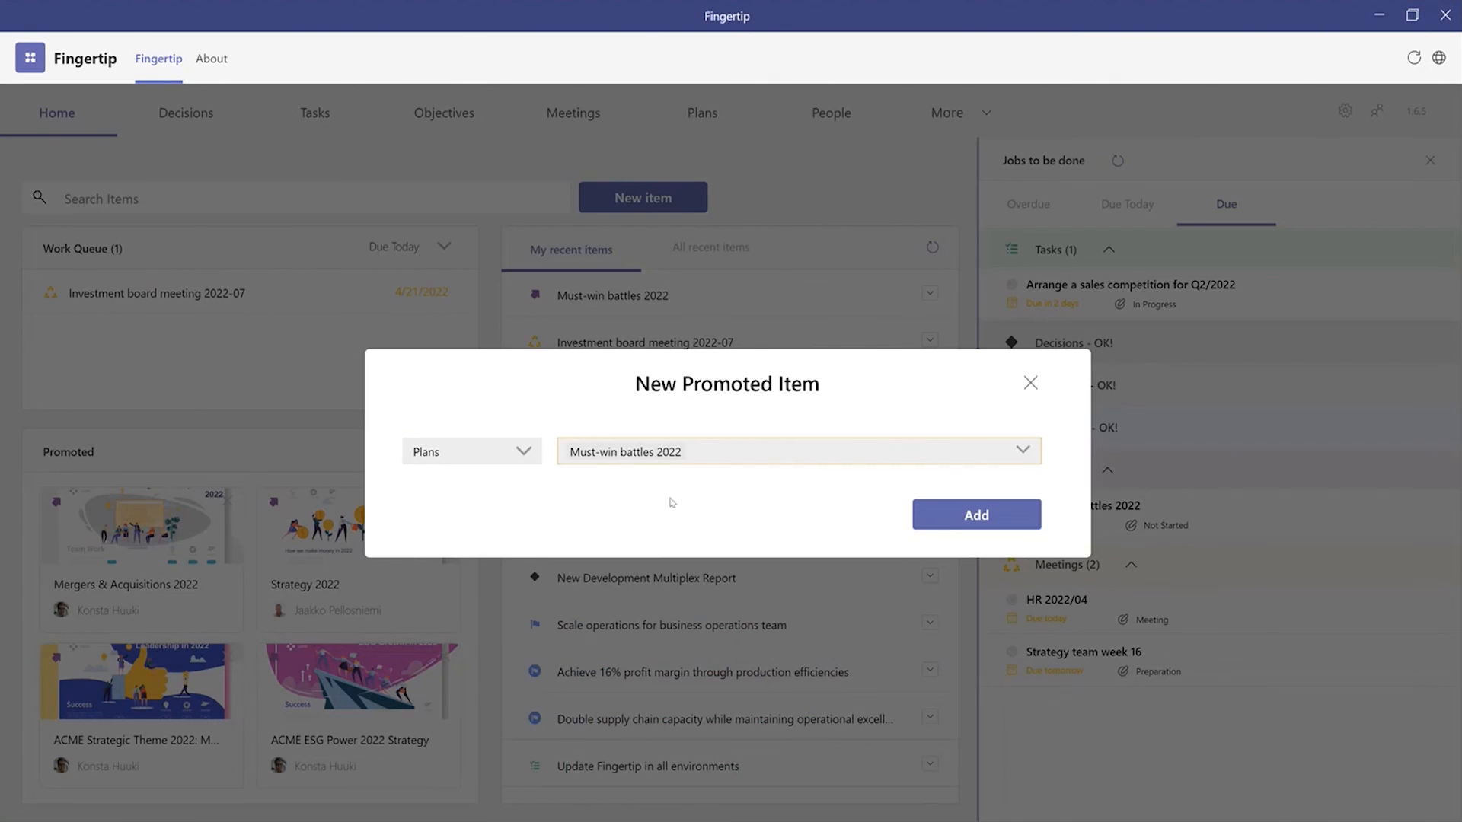
click(1016, 527)
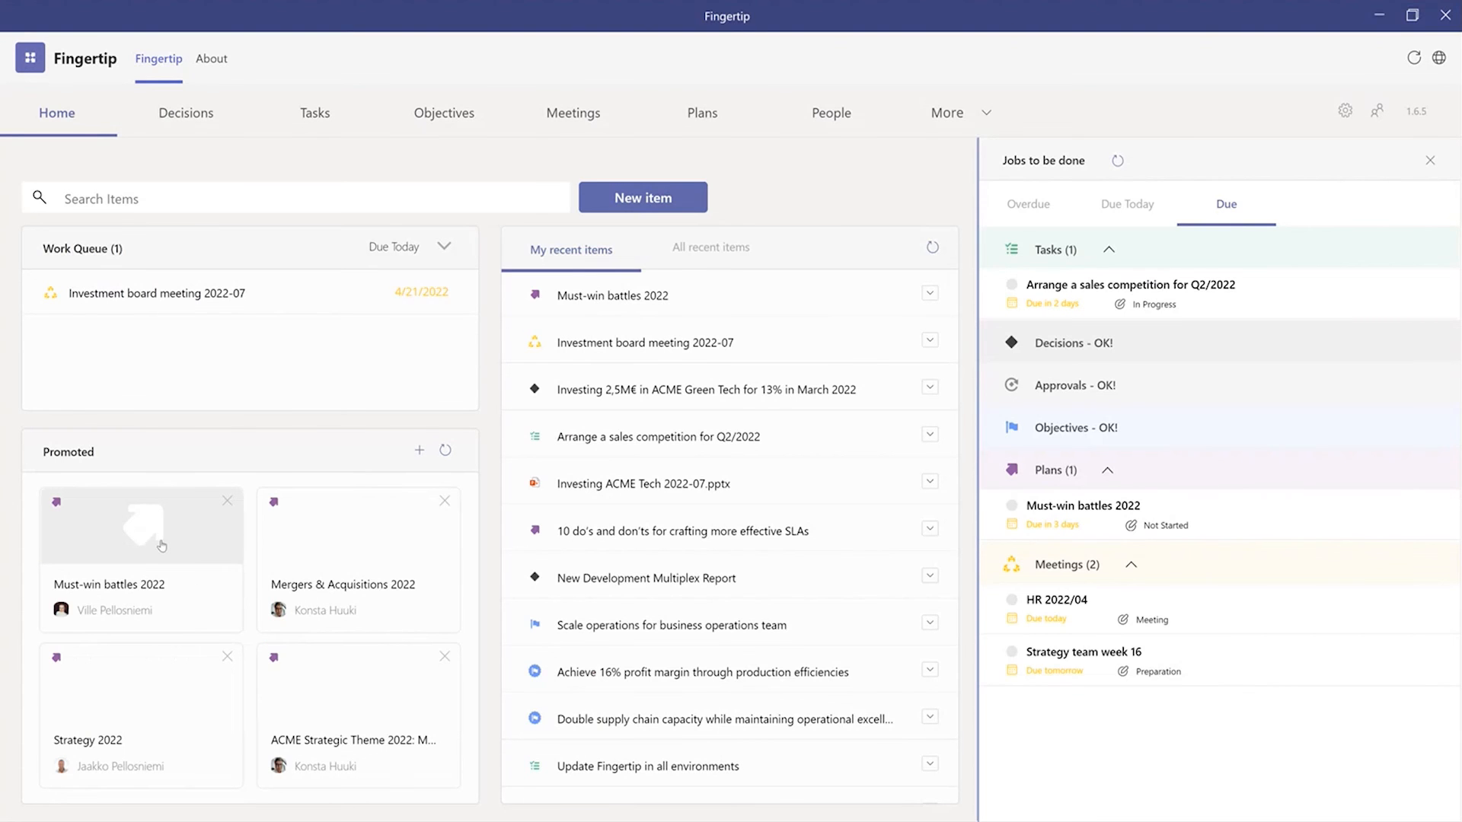